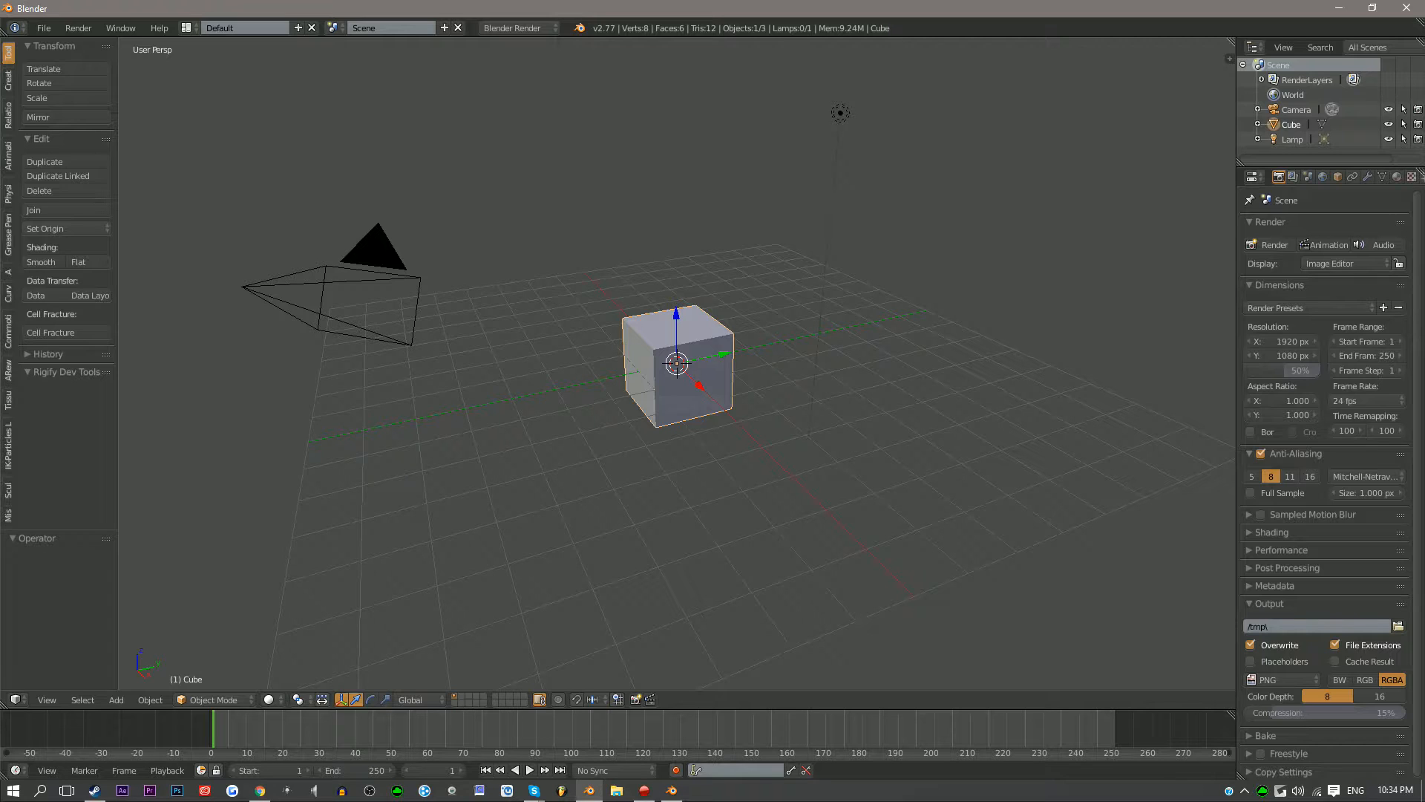
View the shockwave material nodes in the black and white intro project, and return to the new default scene
{"action": "left_click", "coordinate": [672, 790]}
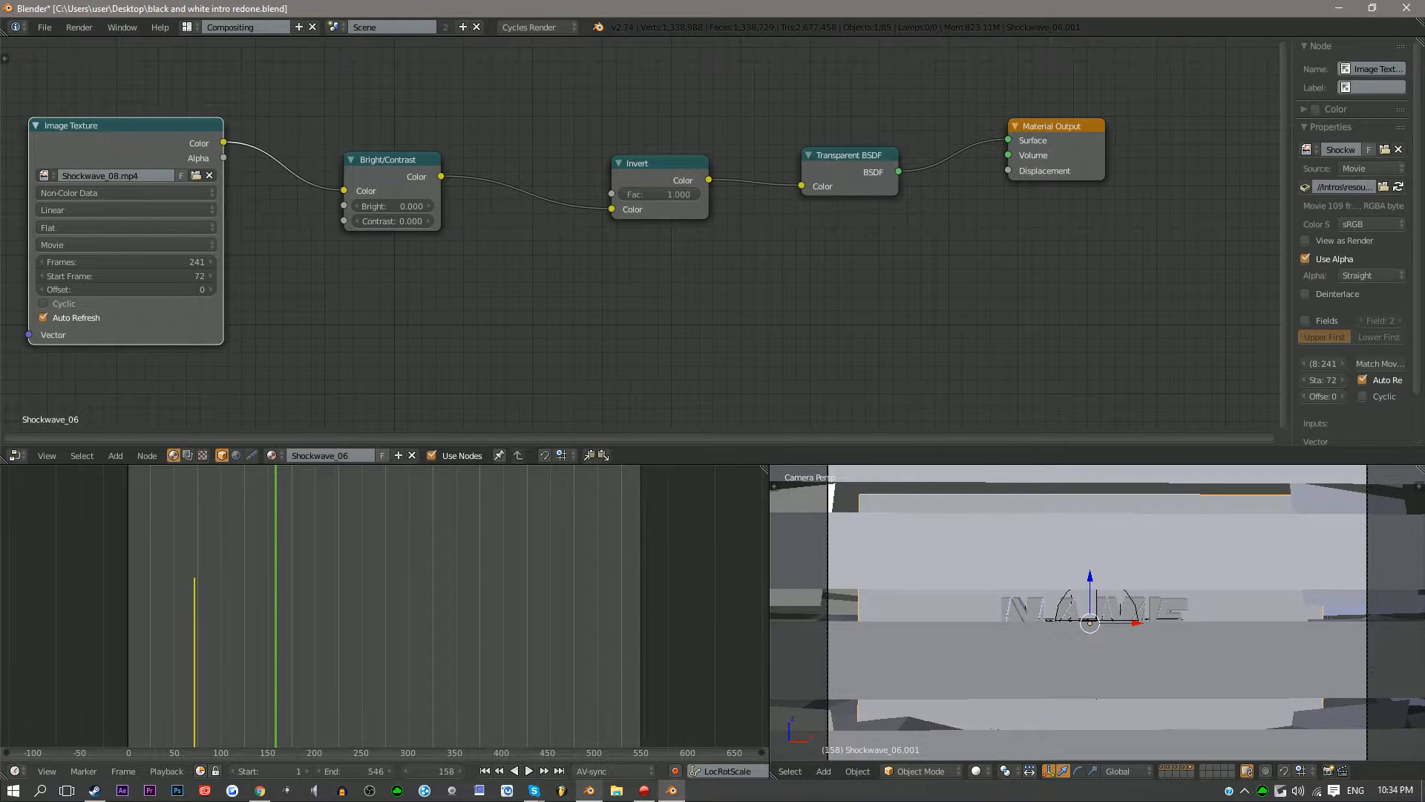
{"action": "mouse_move", "coordinate": [589, 790]}
{"action": "left_click", "coordinate": [589, 731]}
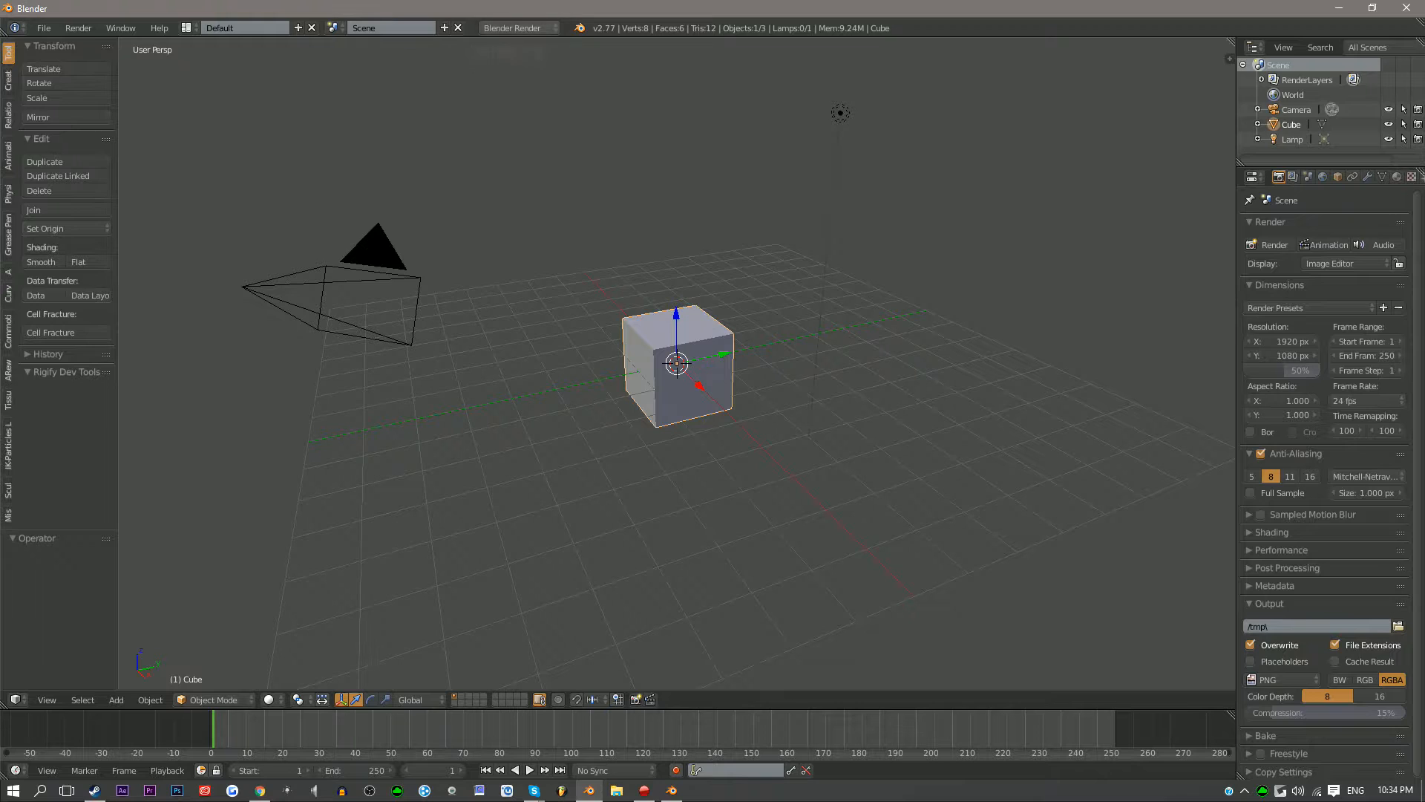
Set the scene's render engine to Cycles Render
{"action": "left_click", "coordinate": [519, 29]}
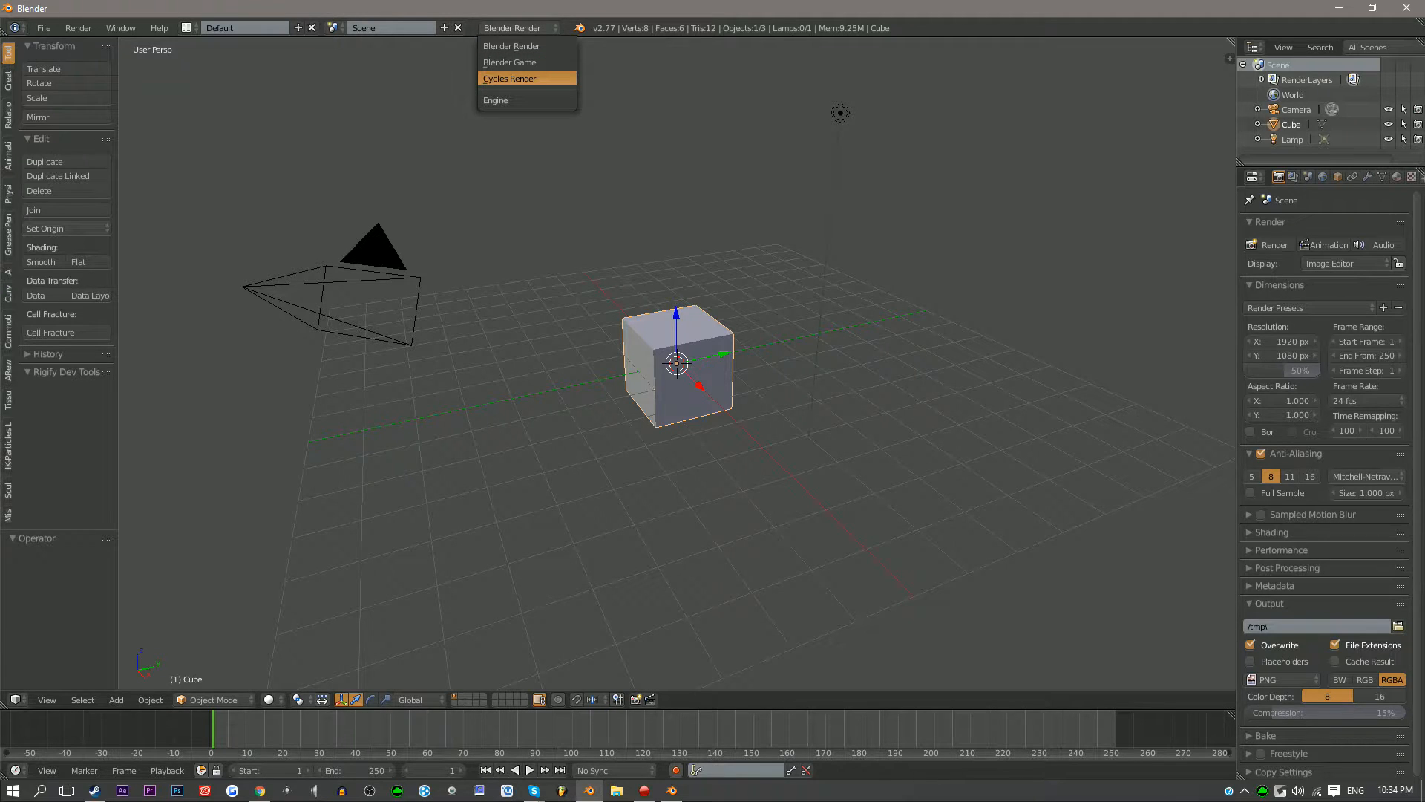
{"action": "left_click", "coordinate": [509, 79]}
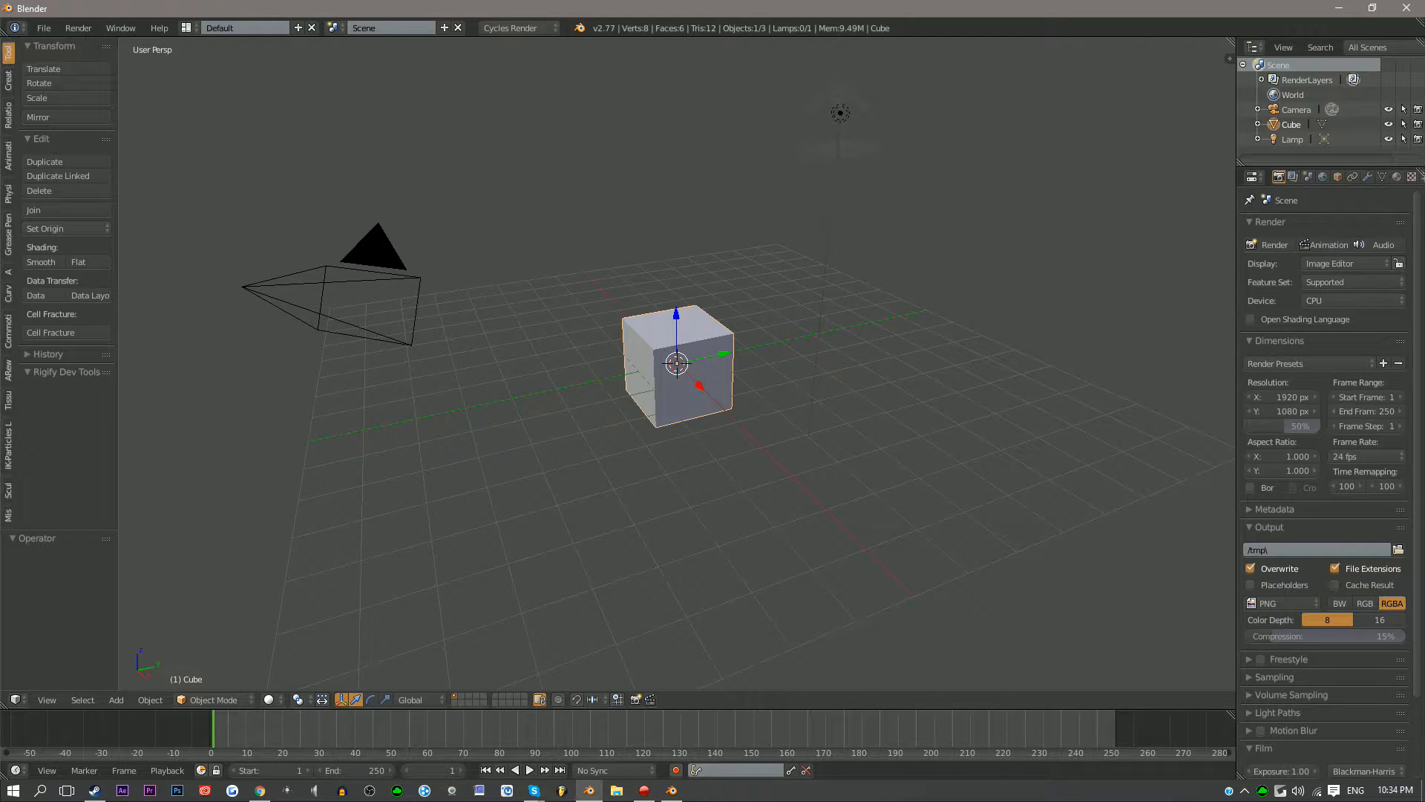
Delete the default lamp and the default cube from the scene
{"action": "right_click", "coordinate": [841, 113]}
{"action": "key", "text": "x"}
{"action": "left_click", "coordinate": [842, 120]}
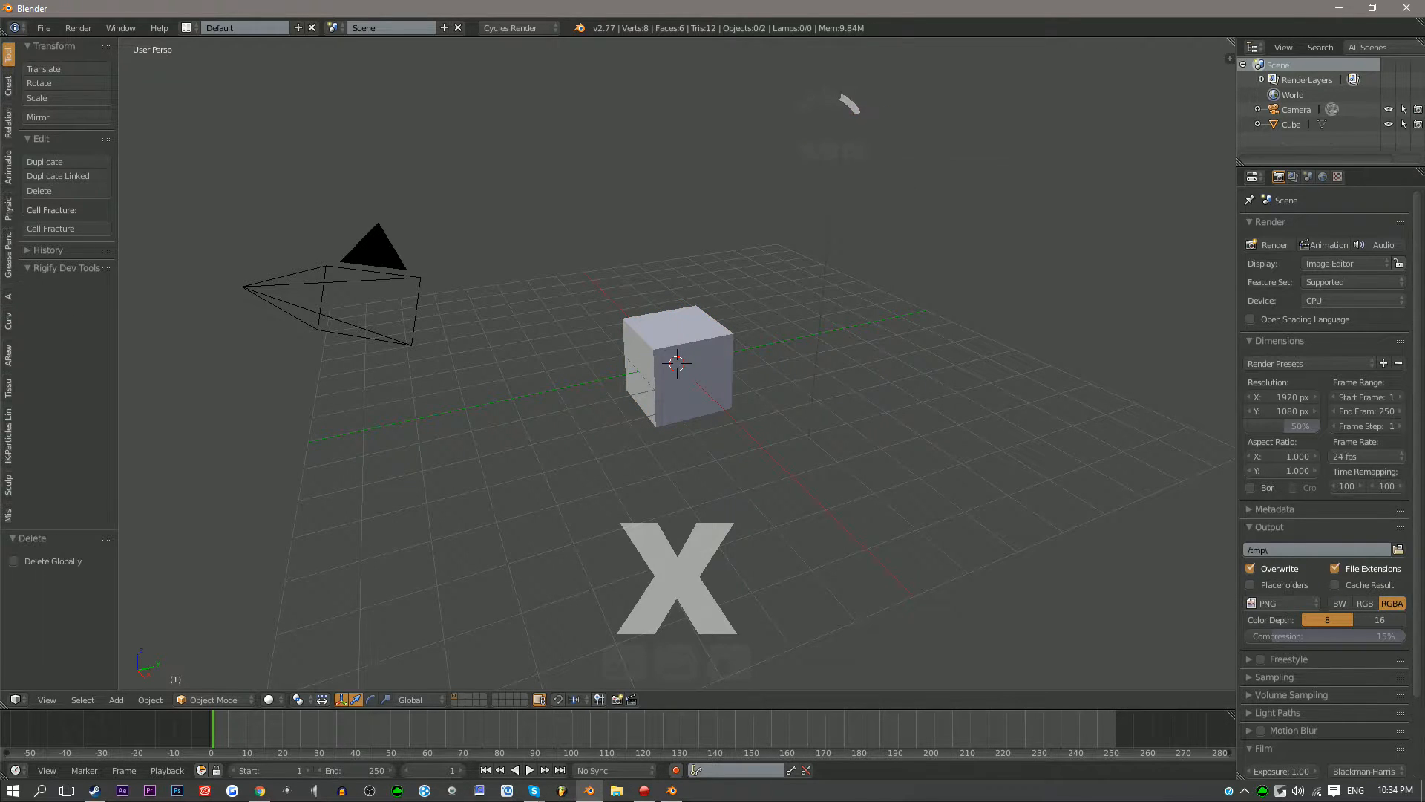
{"action": "middle_click_drag", "start_coordinate": [931, 407], "coordinate": [995, 248]}
{"action": "middle_click_drag", "start_coordinate": [1049, 210], "coordinate": [1104, 155]}
{"action": "middle_click_drag", "start_coordinate": [686, 332], "coordinate": [719, 313]}
{"action": "right_click", "coordinate": [718, 316]}
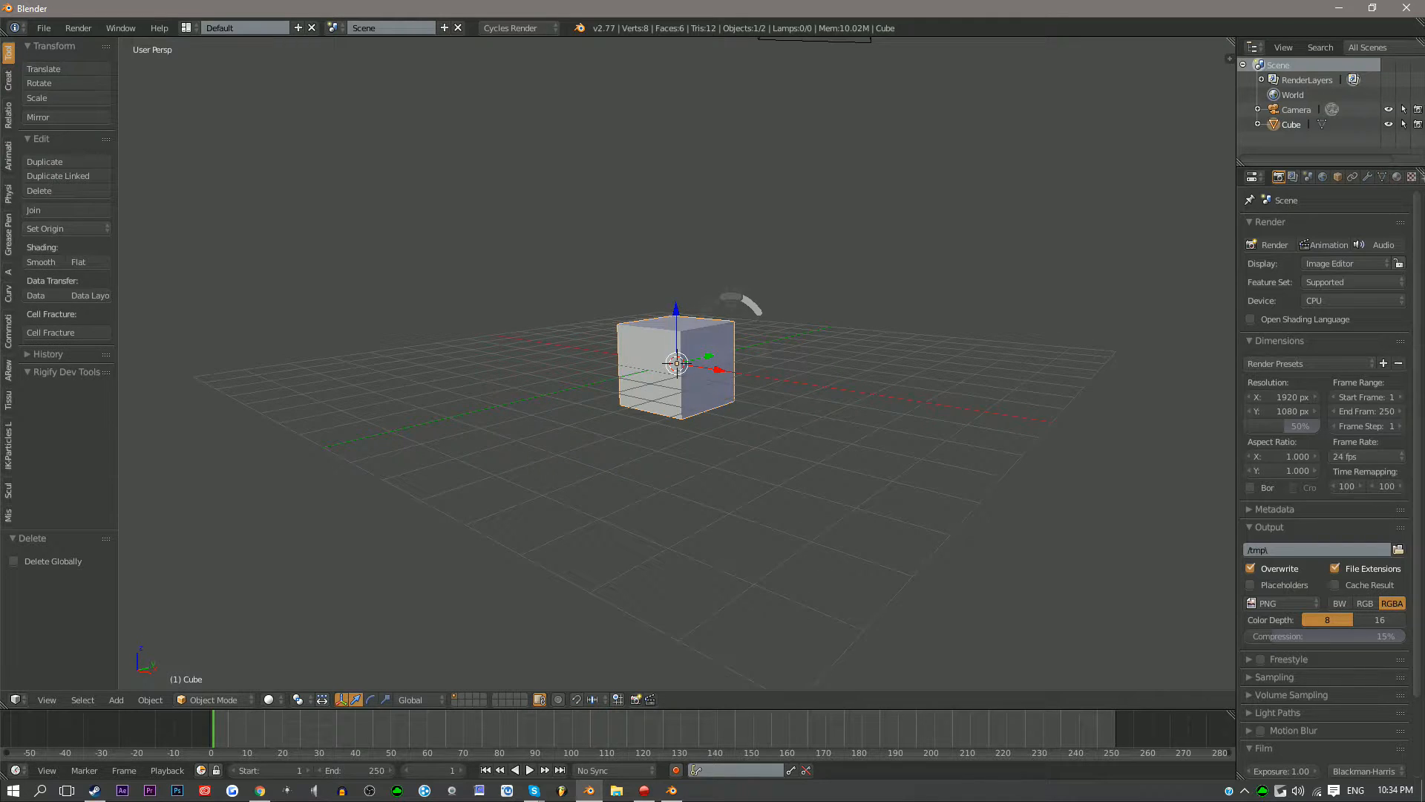
{"action": "key", "text": "x"}
{"action": "left_click", "coordinate": [707, 321]}
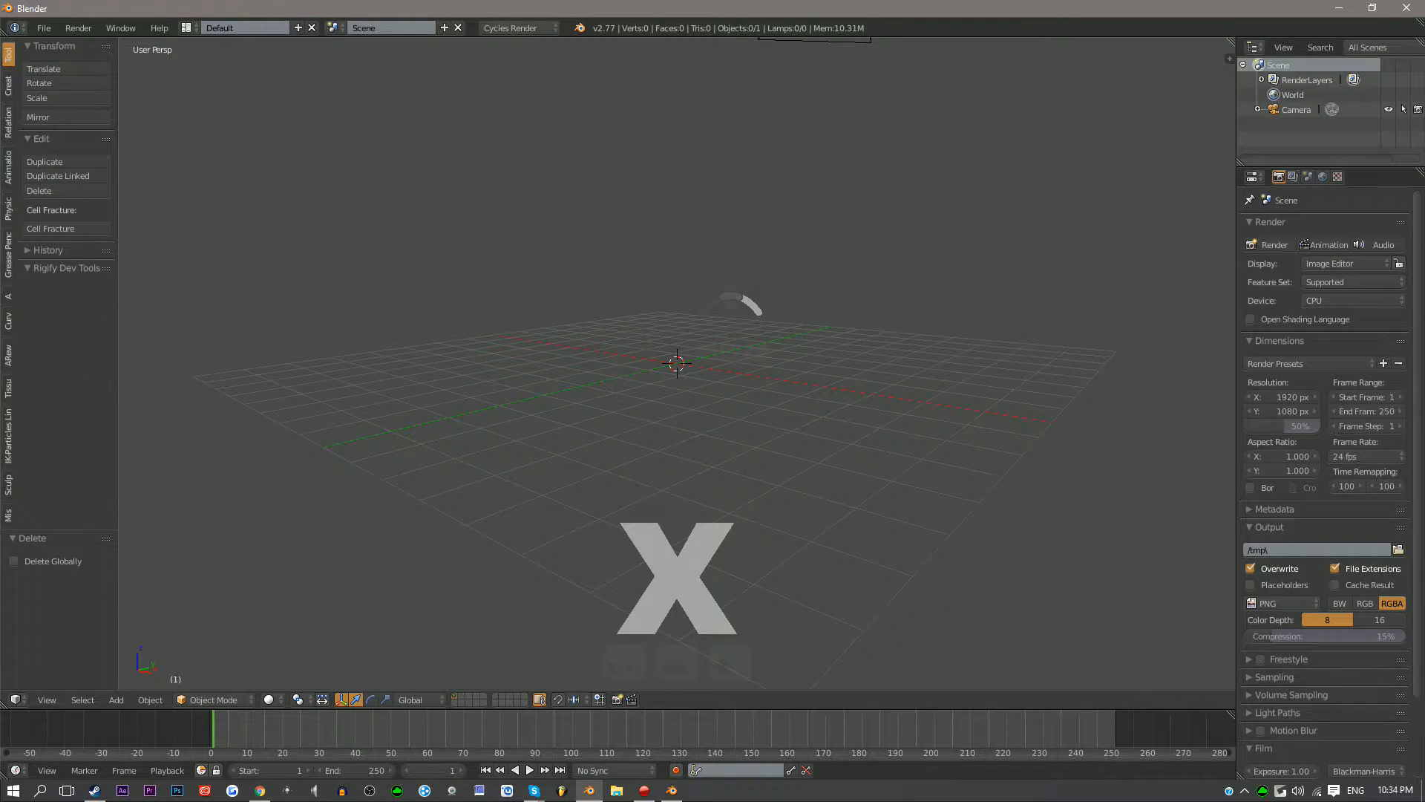
Switch the 3D viewport to wireframe shading
{"action": "scroll", "coordinate": [779, 336], "scroll_direction": "down", "scroll_amount": 3}
{"action": "scroll", "coordinate": [723, 334], "scroll_direction": "up", "scroll_amount": 2}
{"action": "key", "text": "shift+z"}
{"action": "key", "text": "shift+a"}
{"action": "key", "text": "z"}
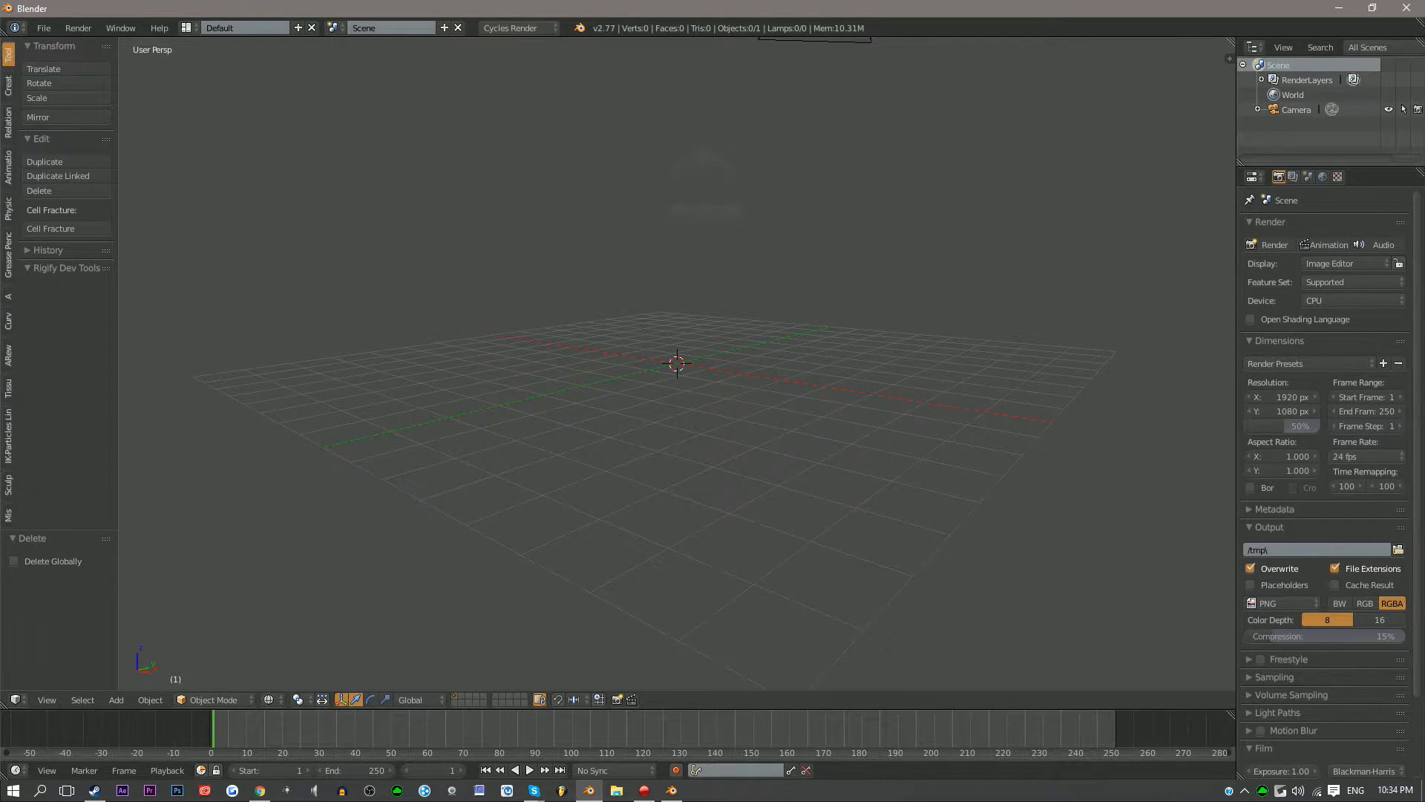
Open the add-ons section of the user preferences and start a search of the add-on list
{"action": "key", "text": "shift+a"}
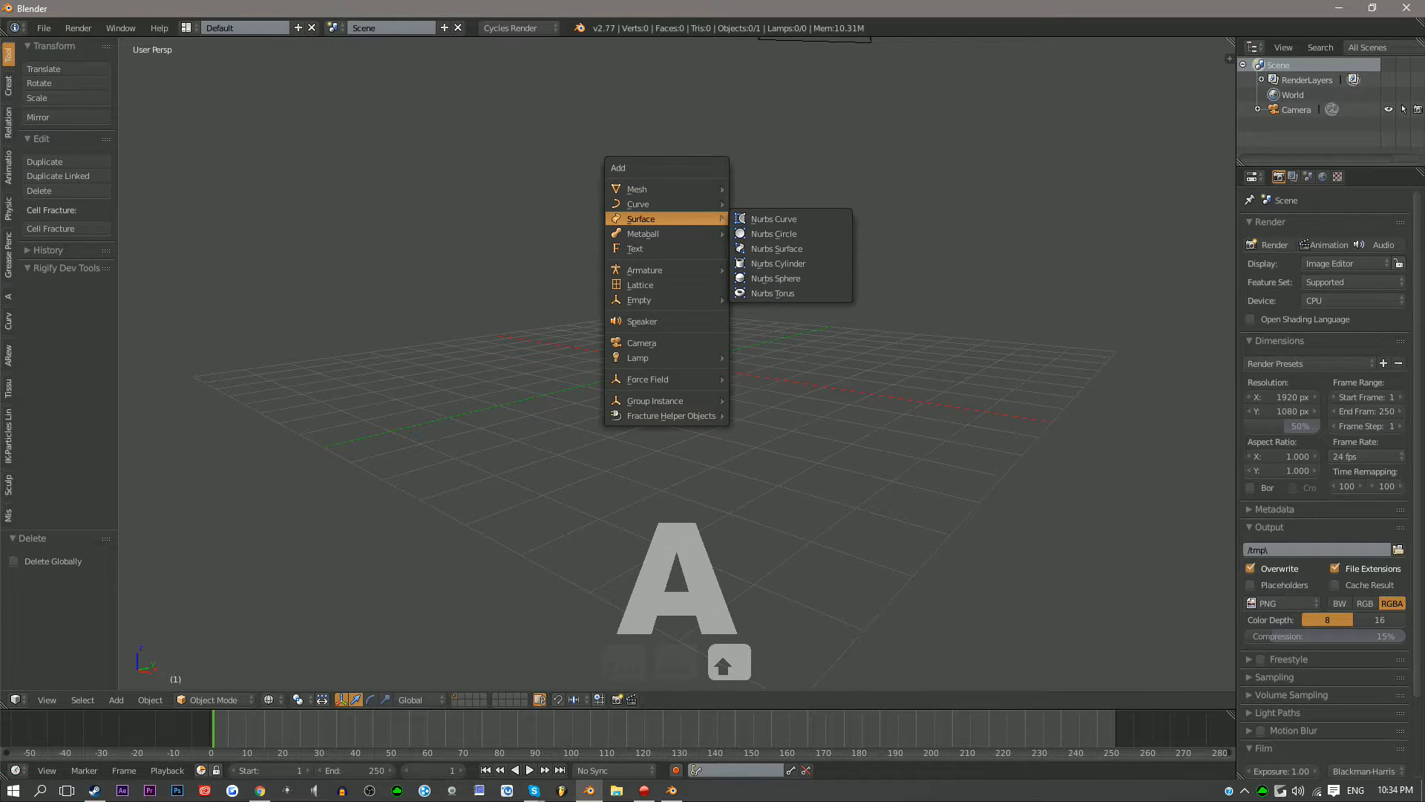
{"action": "mouse_move", "coordinate": [668, 189]}
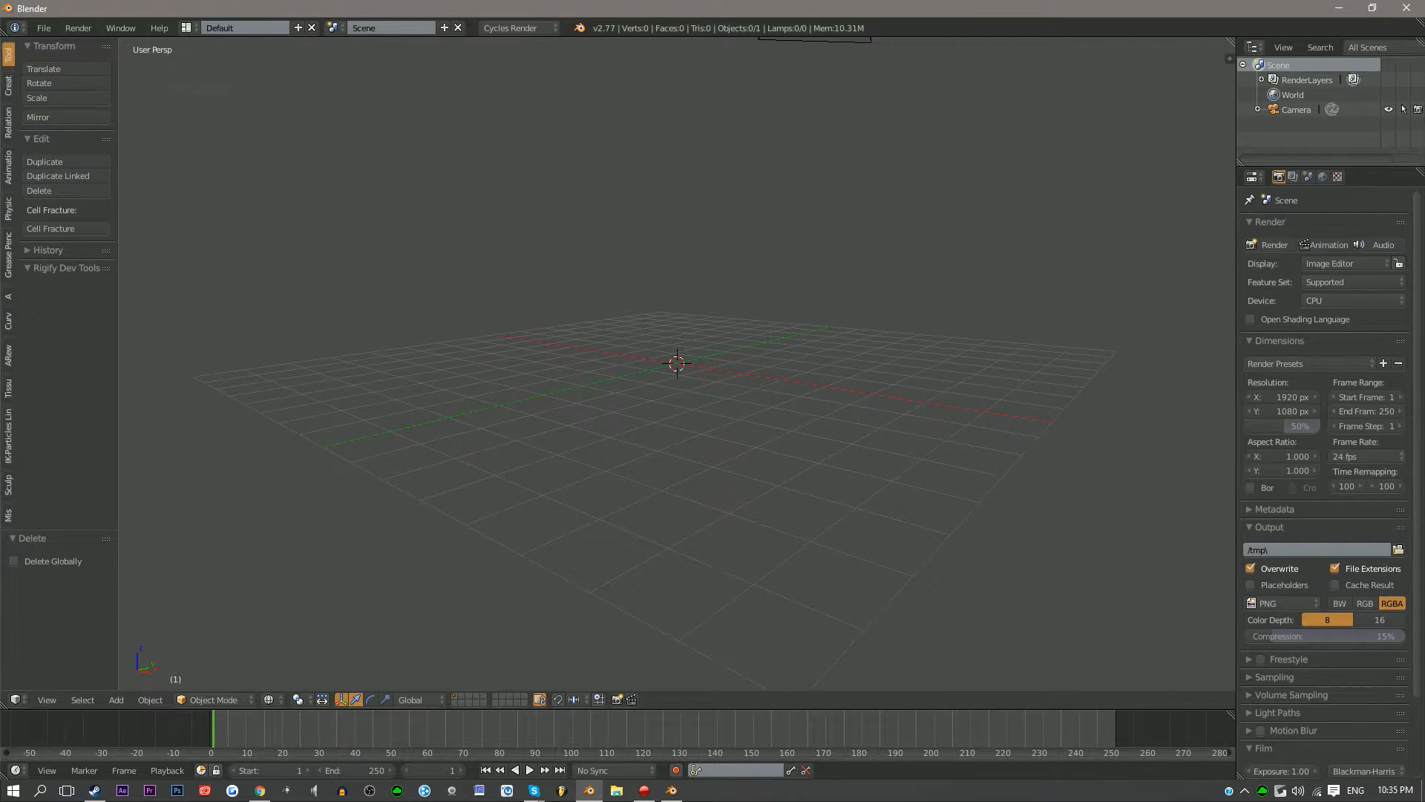
{"action": "left_click", "coordinate": [43, 28]}
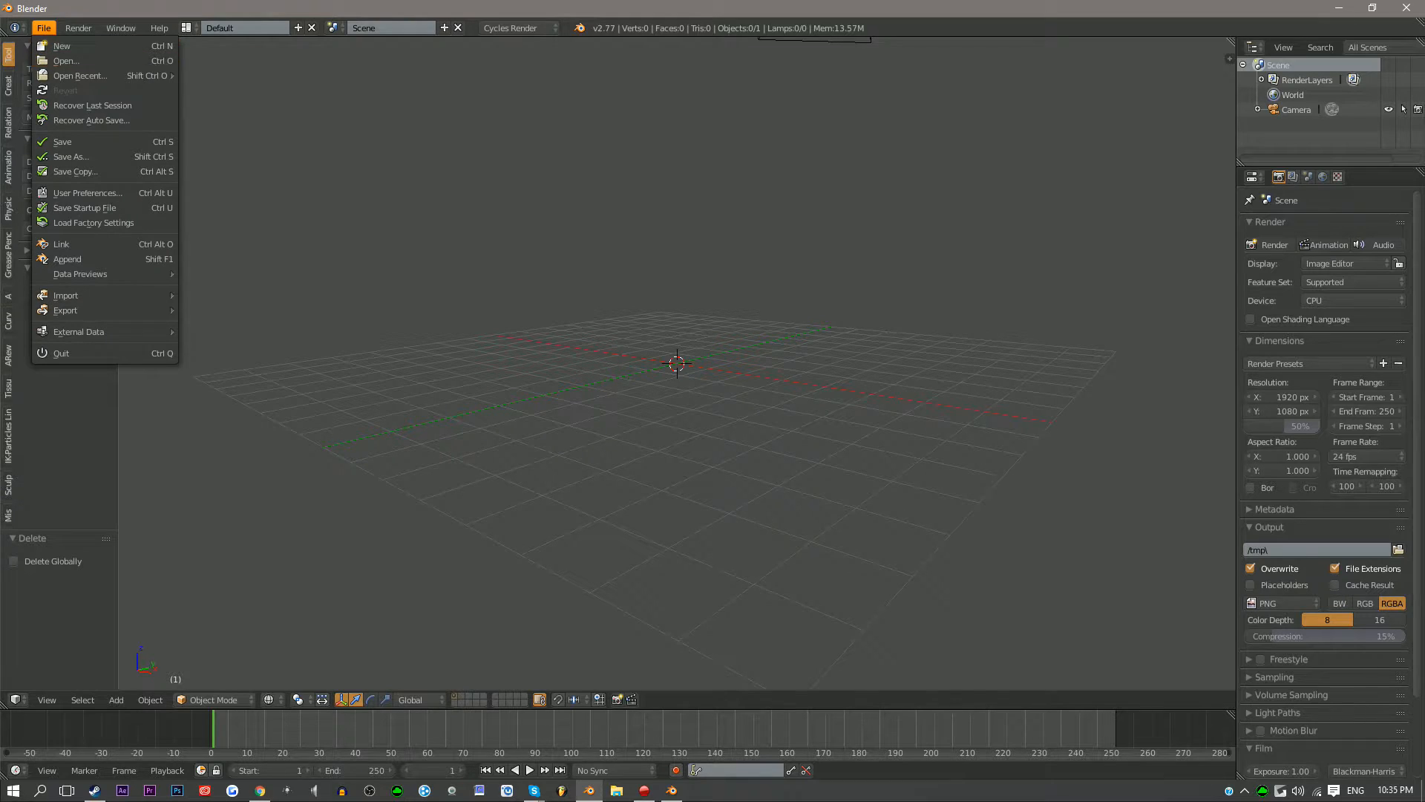
{"action": "left_click", "coordinate": [88, 193]}
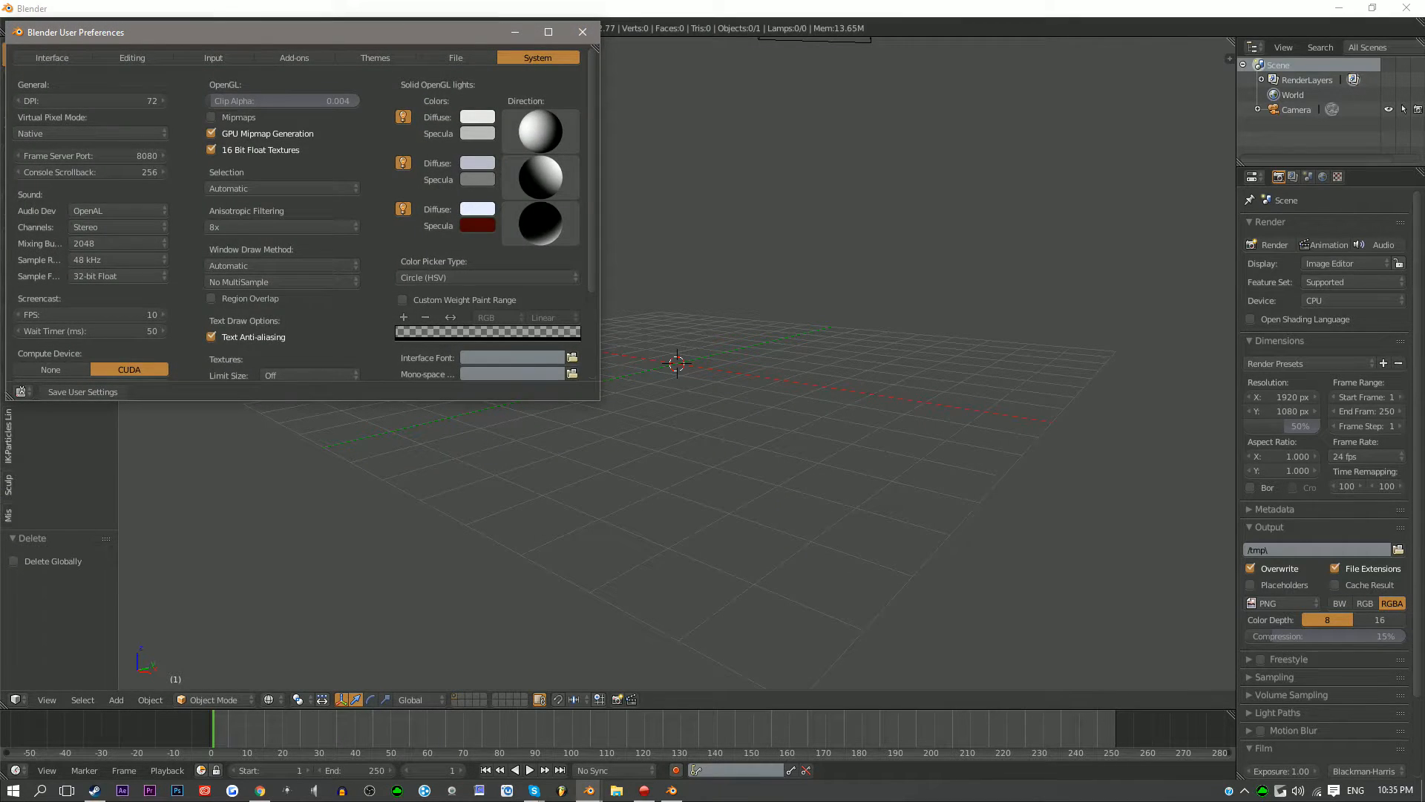
{"action": "left_click_drag", "start_coordinate": [304, 69], "coordinate": [687, 127]}
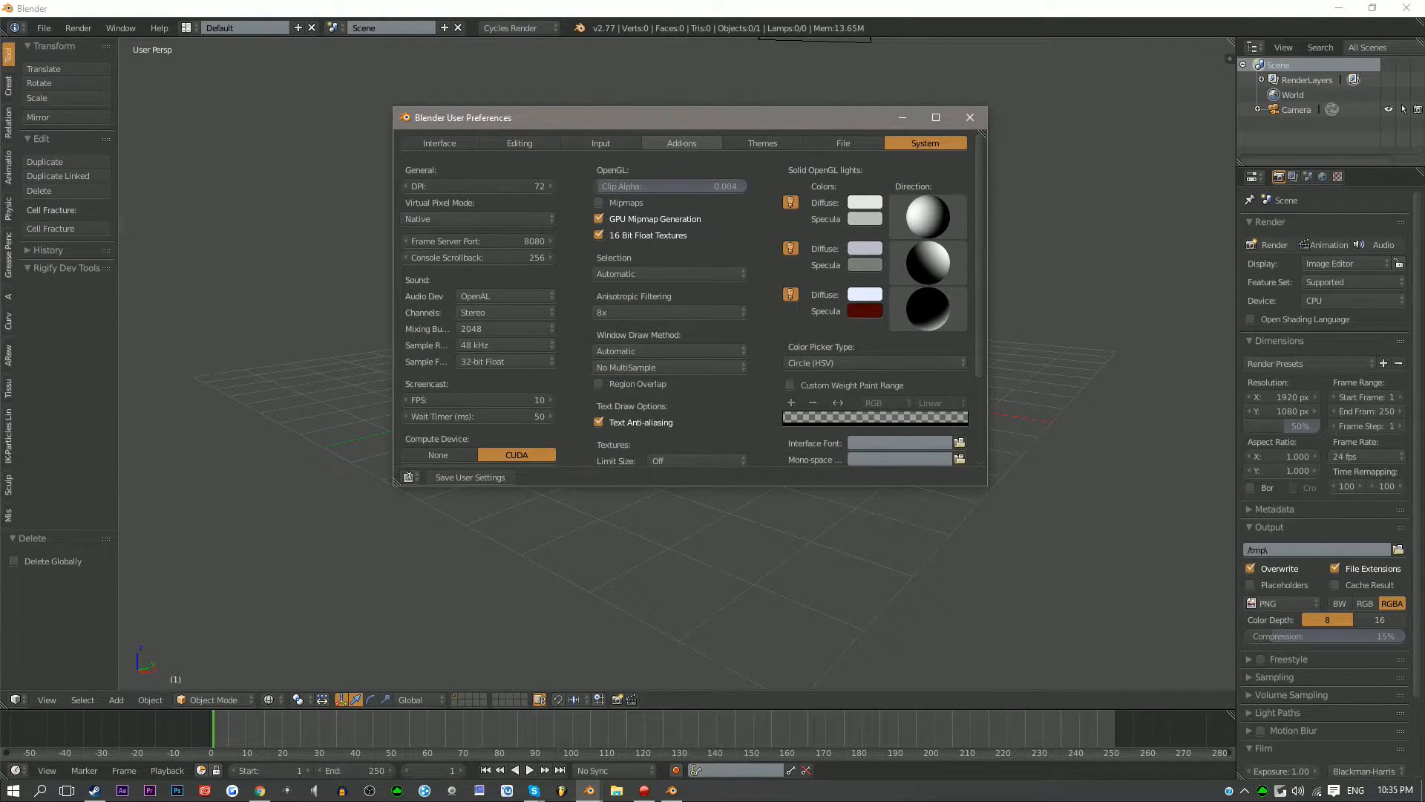
{"action": "left_click", "coordinate": [681, 142]}
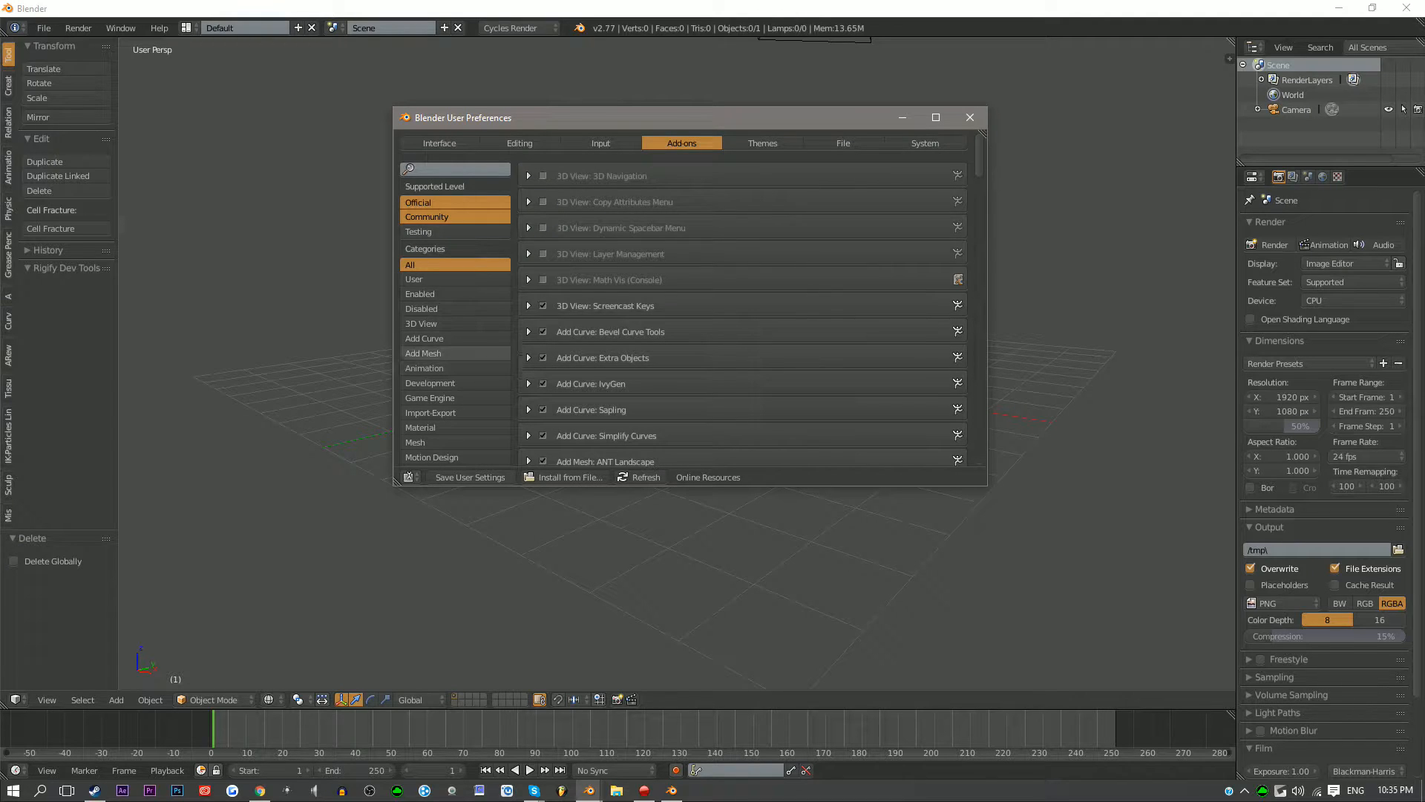
{"action": "scroll", "coordinate": [683, 302], "scroll_direction": "down", "scroll_amount": 1}
{"action": "scroll", "coordinate": [682, 303], "scroll_direction": "up", "scroll_amount": 1}
{"action": "left_click", "coordinate": [457, 170]}
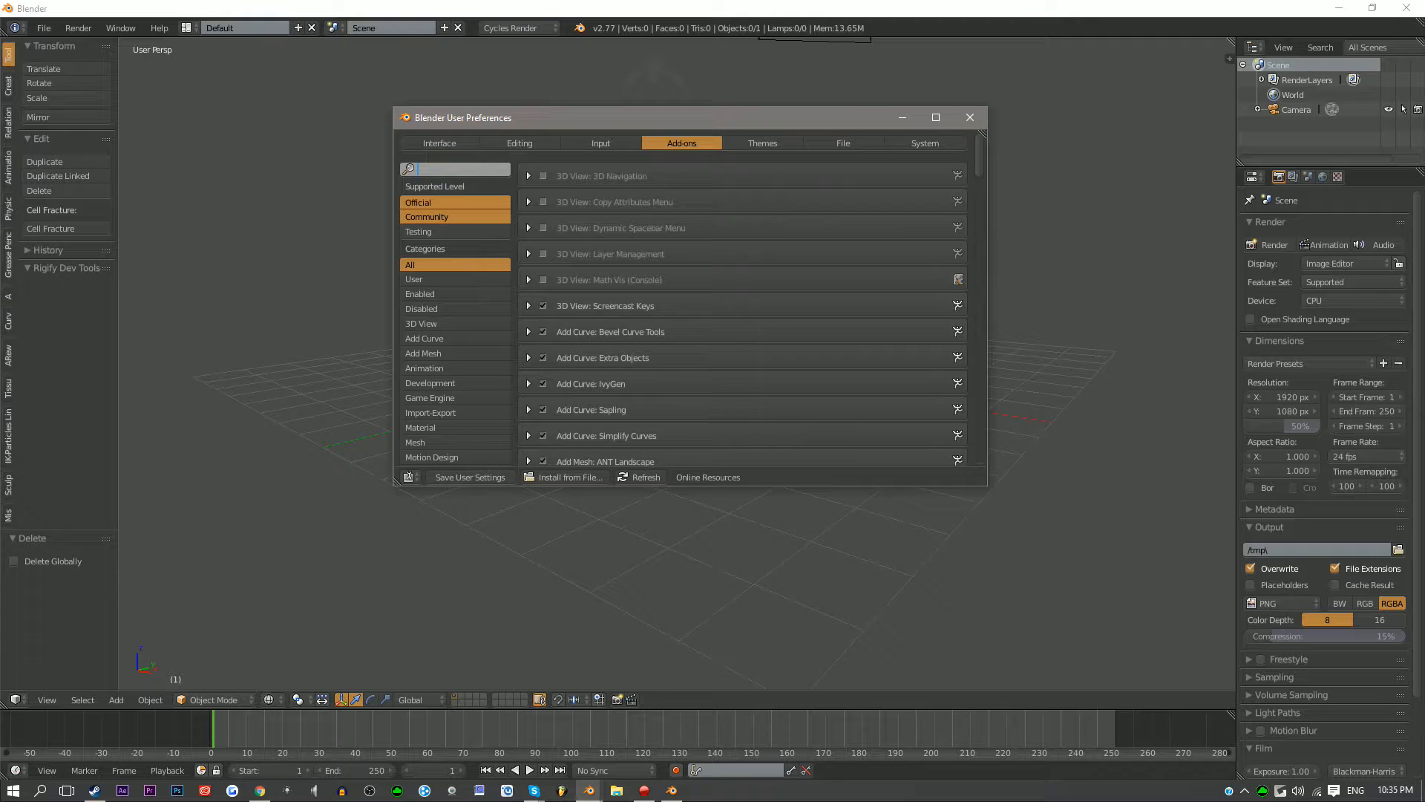
{"action": "type", "text": "mesh"}
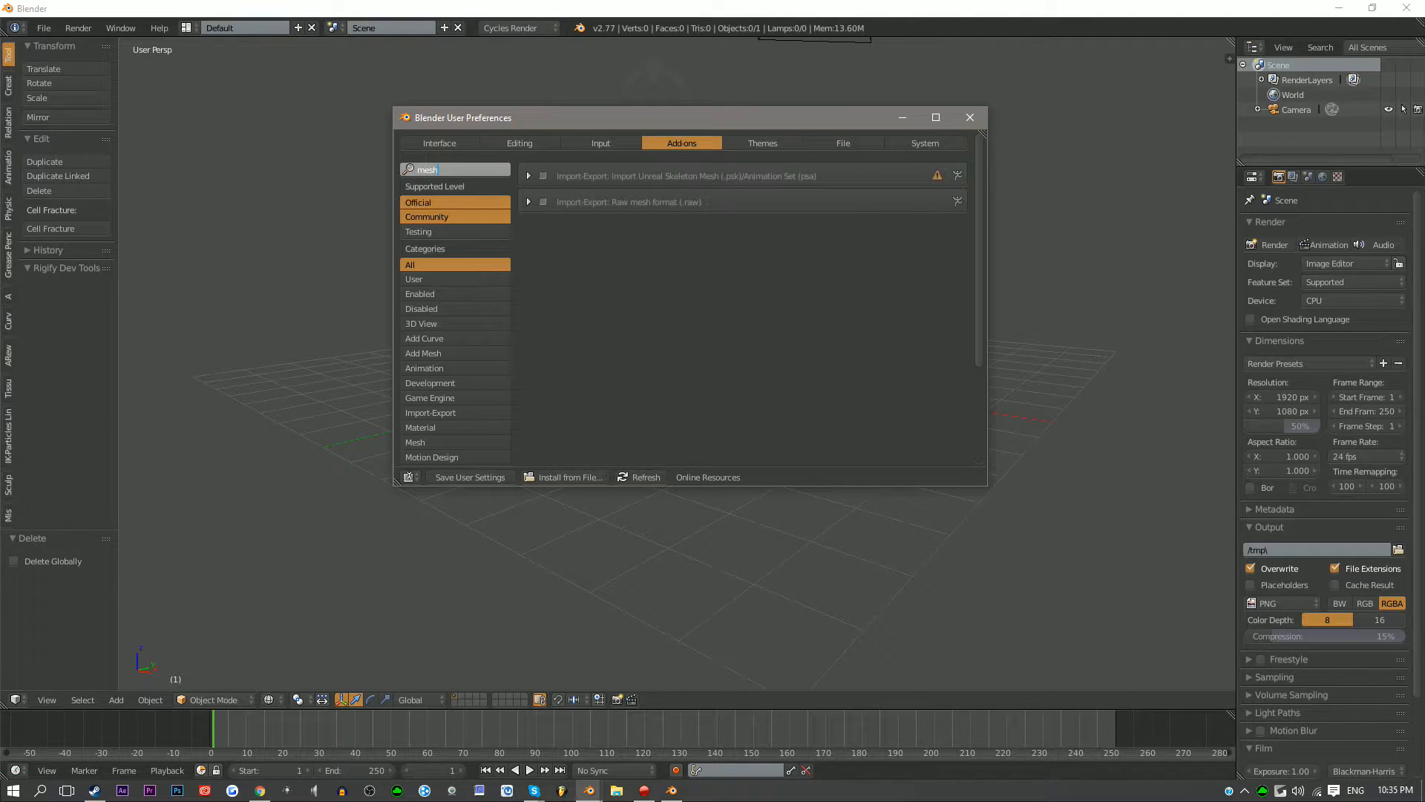
{"action": "key", "text": "BackSpace"}
{"action": "key", "text": "BackSpace"}
{"action": "key", "text": "BackSpace"}
{"action": "key", "text": "BackSpace"}
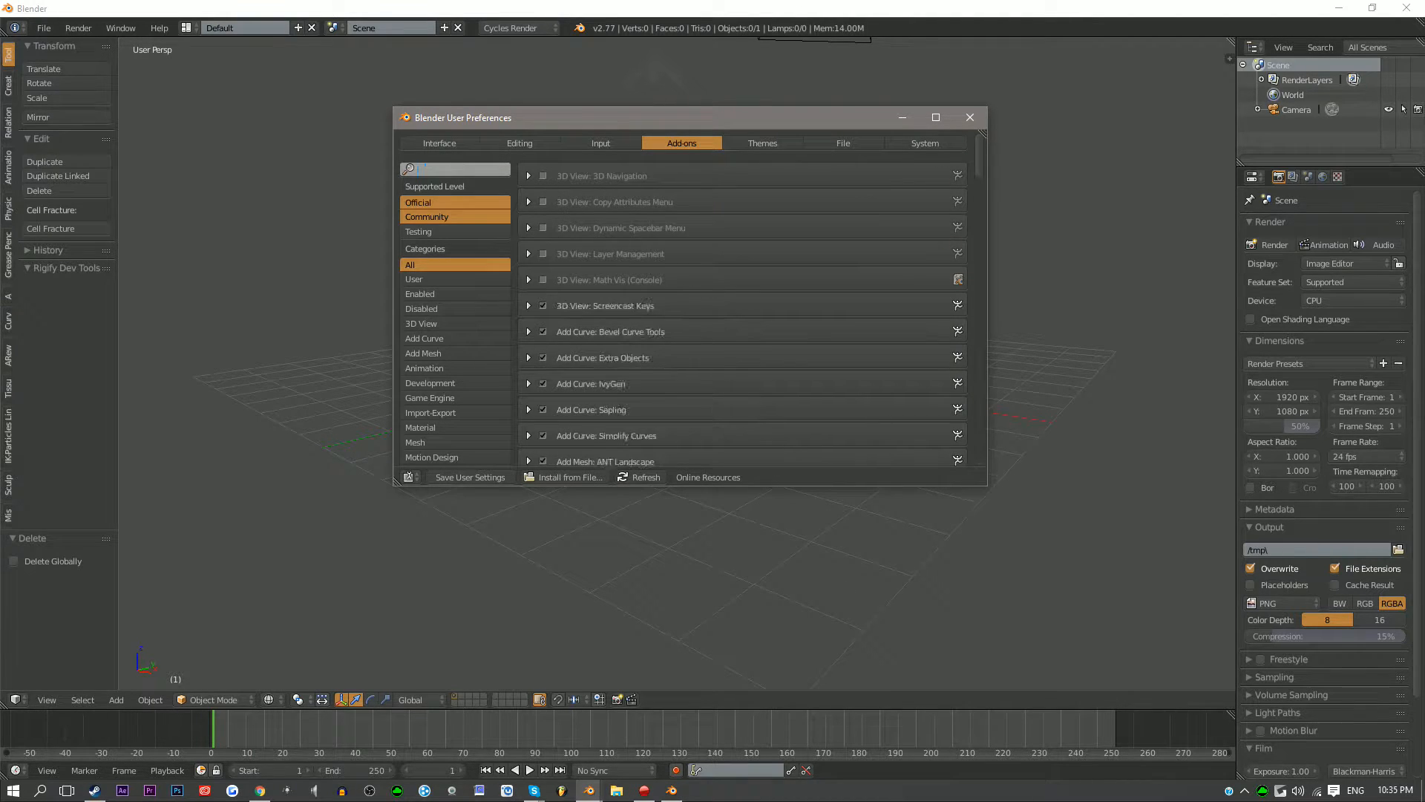
Search the add-ons for "image" to check the Images as Planes importer, and close the user preferences
{"action": "type", "text": "image"}
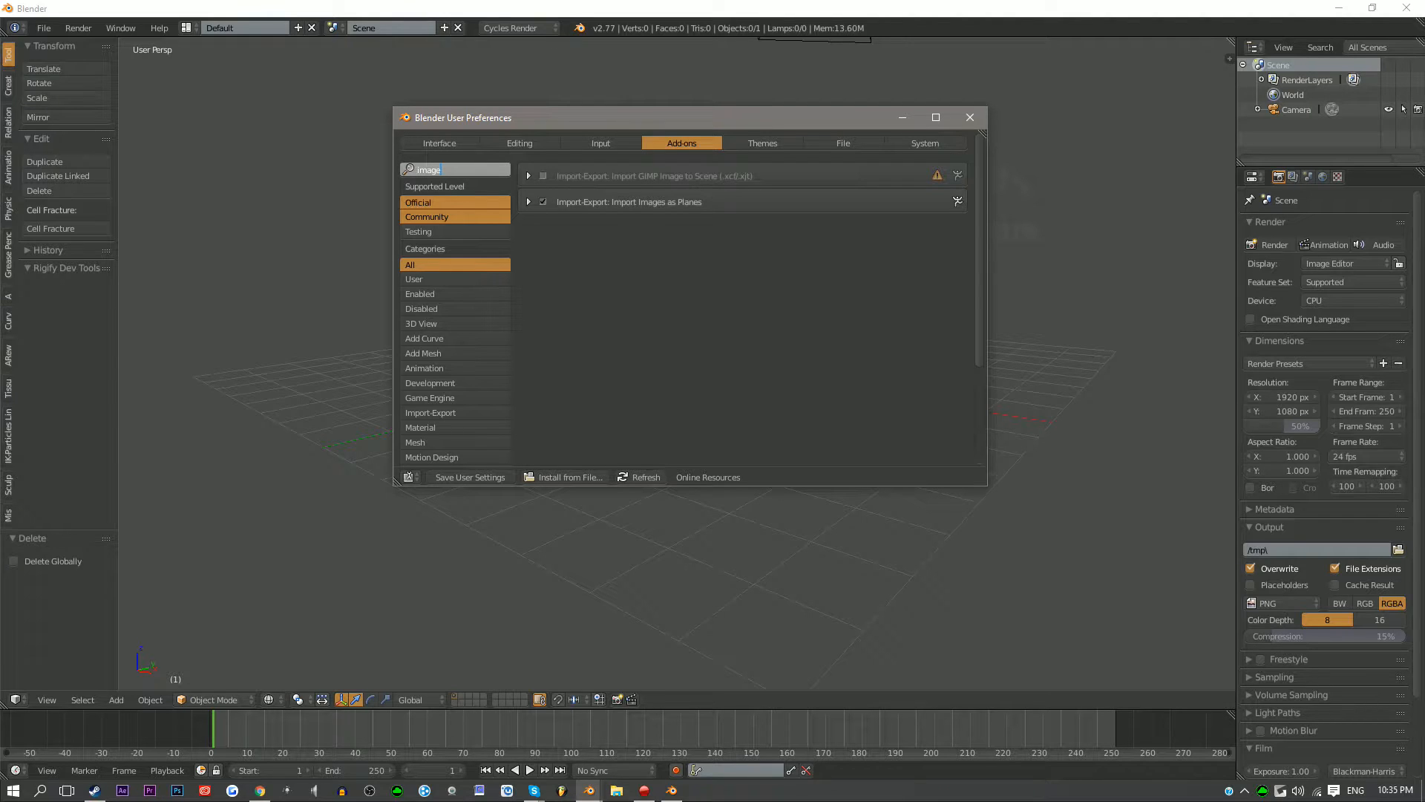
{"action": "left_click", "coordinate": [970, 118]}
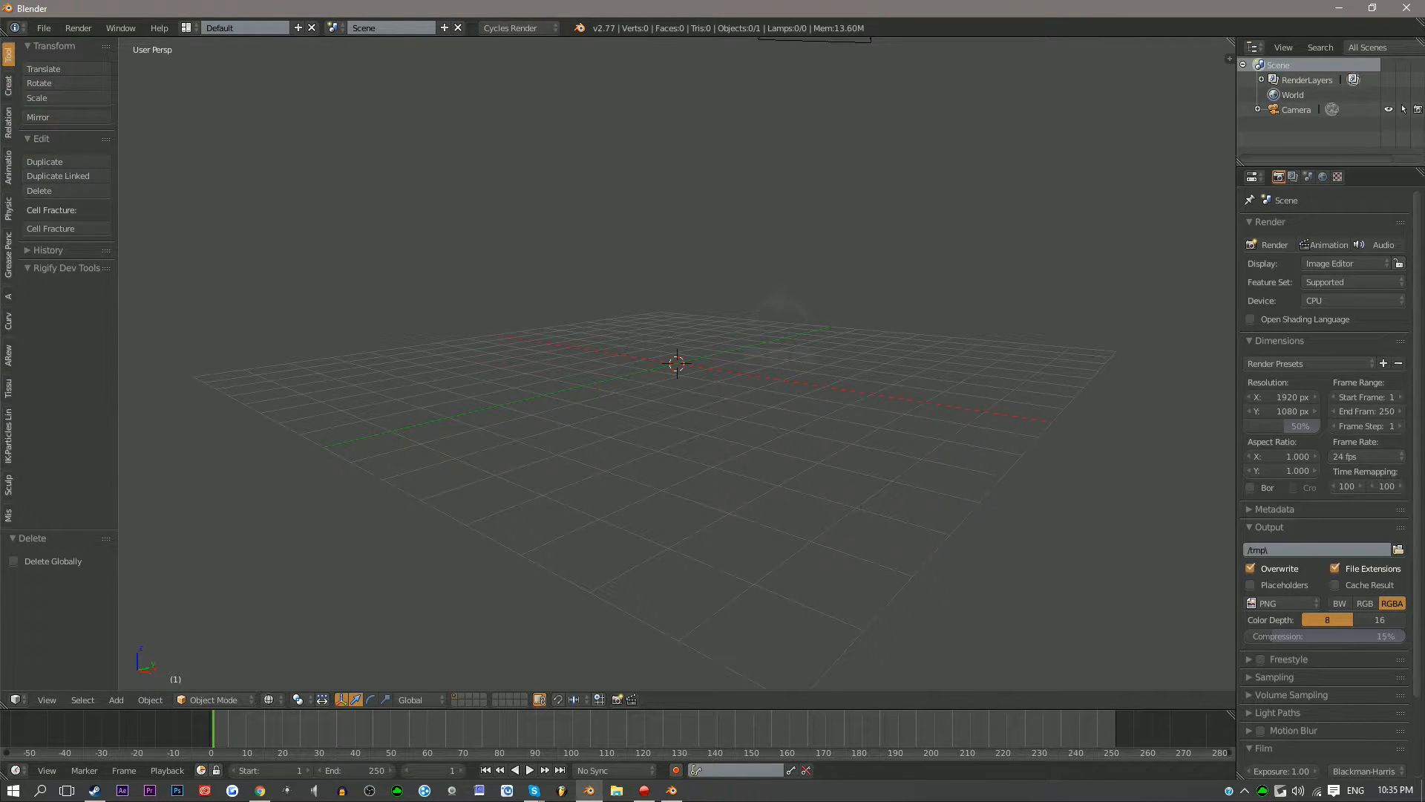
Start adding a mesh through Images as Planes so that its import file browser opens
{"action": "scroll", "coordinate": [652, 255], "scroll_direction": "down", "scroll_amount": 1}
{"action": "key", "text": "shift+a"}
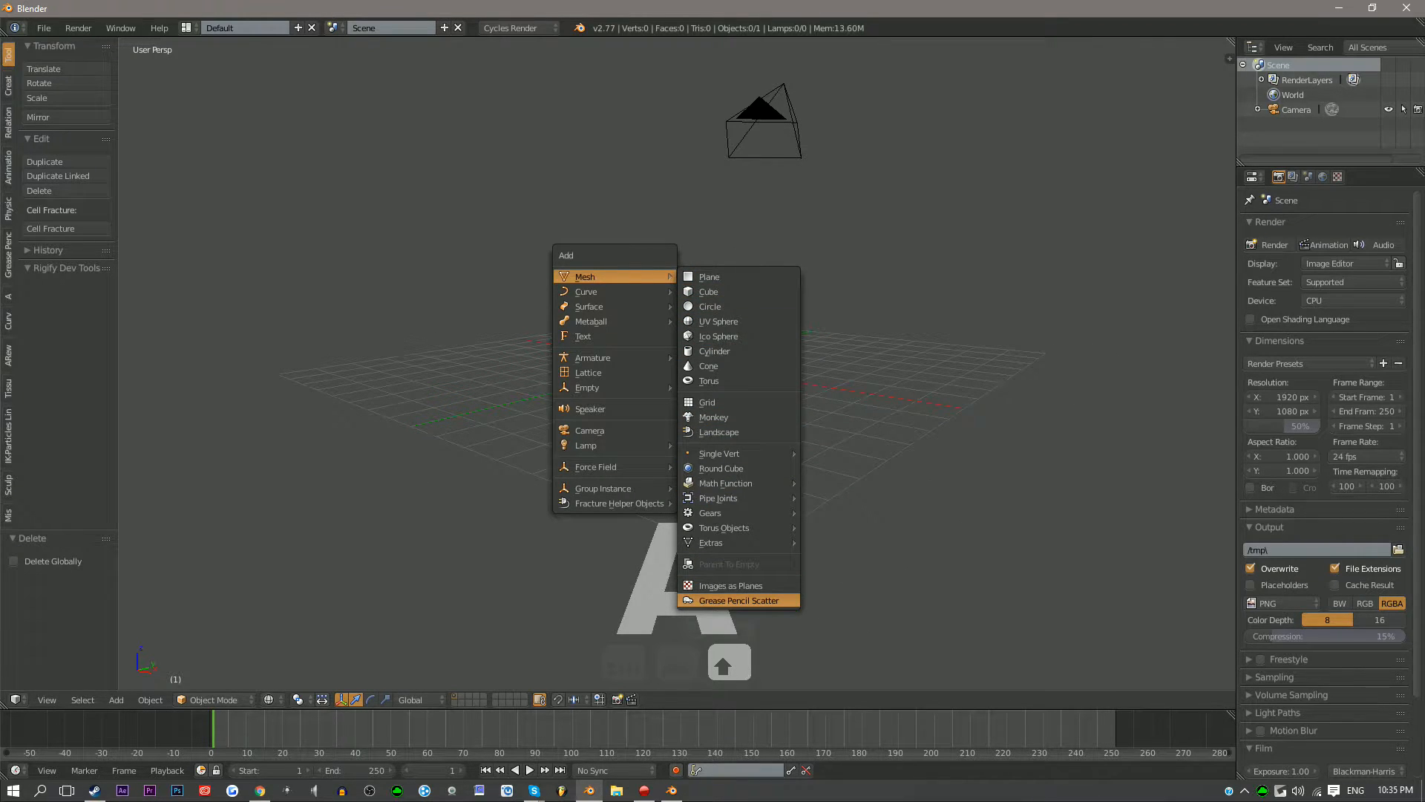
{"action": "left_click", "coordinate": [724, 586]}
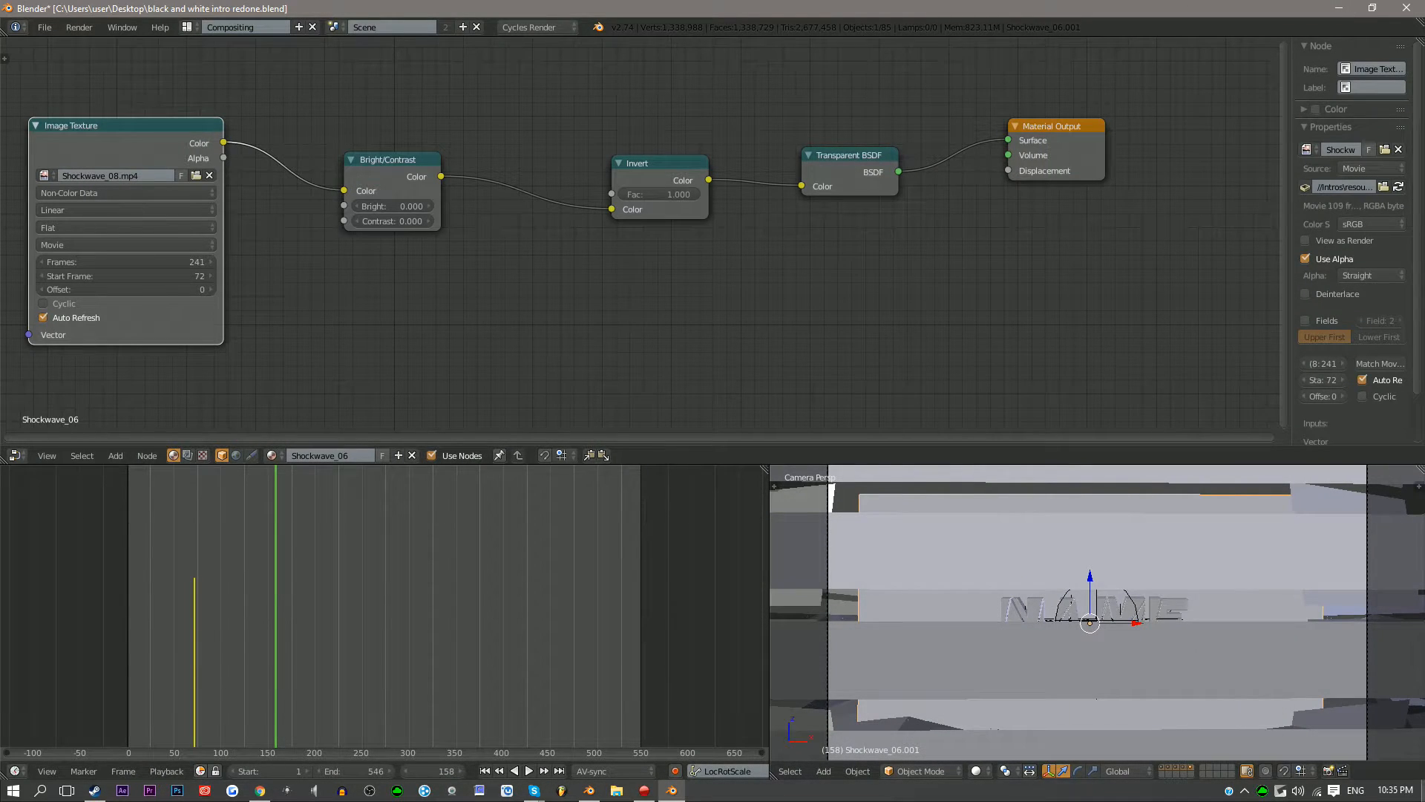
Switch to the Windows desktop and turn on the display of its icons
{"action": "left_click", "coordinate": [1423, 790]}
{"action": "right_click", "coordinate": [579, 344]}
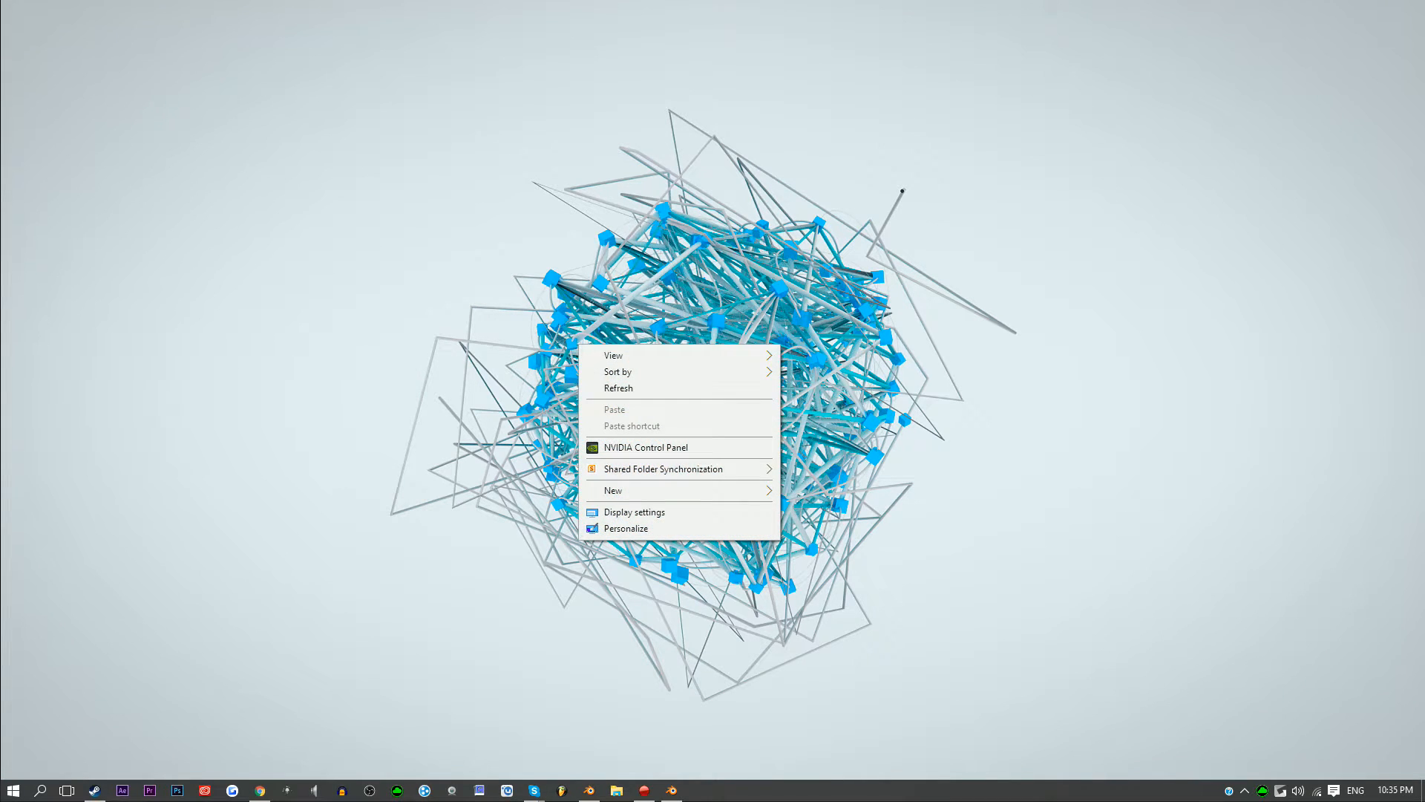
{"action": "mouse_move", "coordinate": [613, 355]}
{"action": "left_click", "coordinate": [483, 448]}
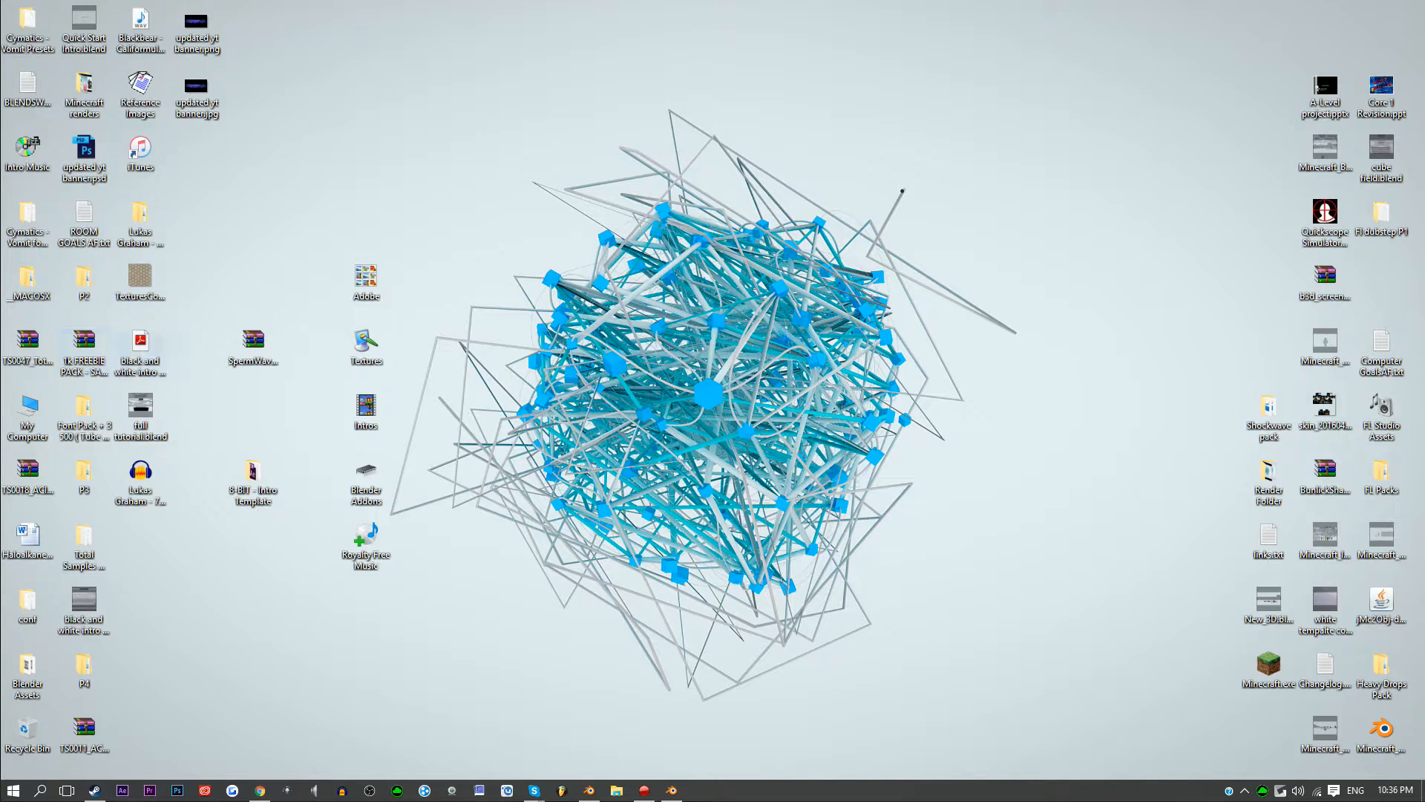
Open the ShockWave_HD_MP4_H264 folder inside the desktop's Intros\resources folder
{"action": "double_click", "coordinate": [355, 410]}
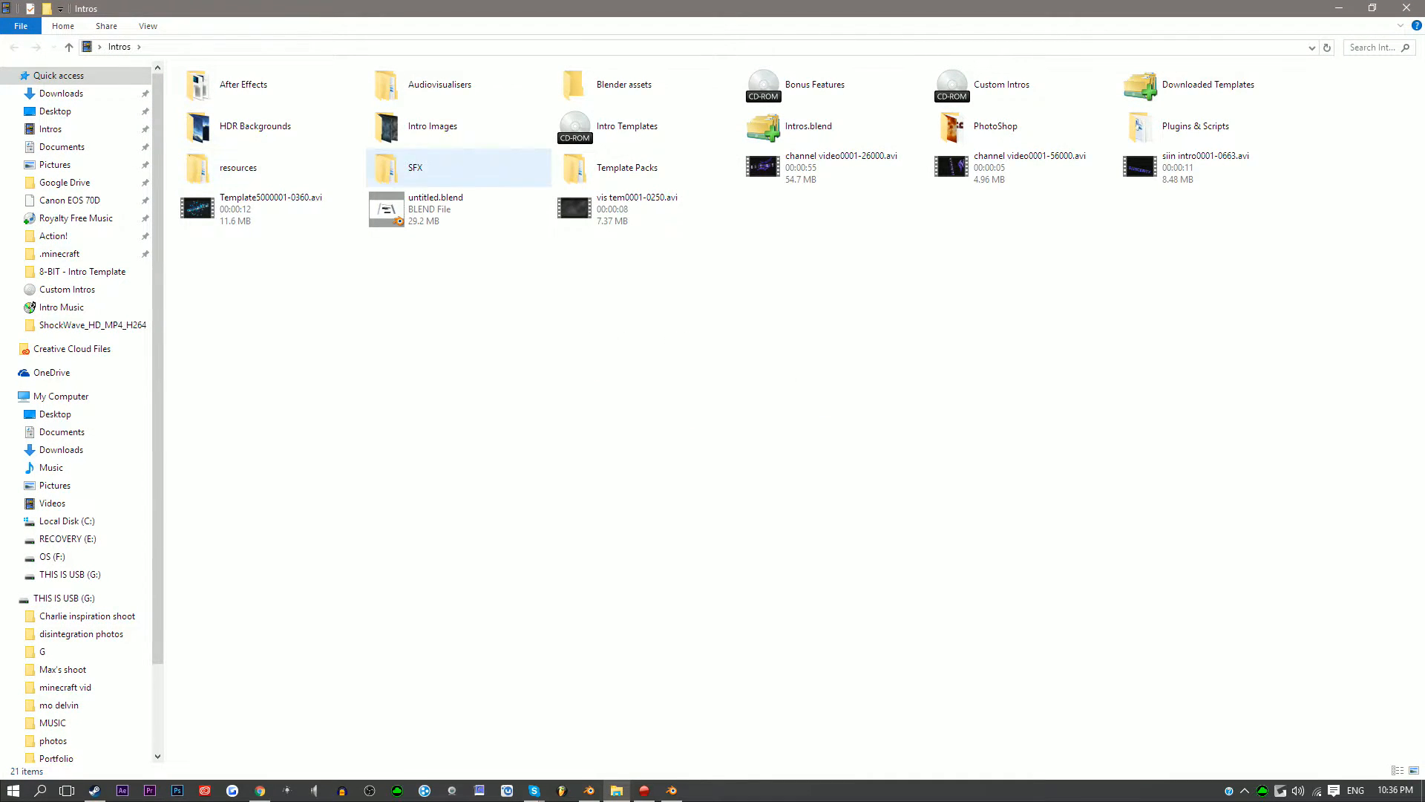
{"action": "double_click", "coordinate": [223, 167]}
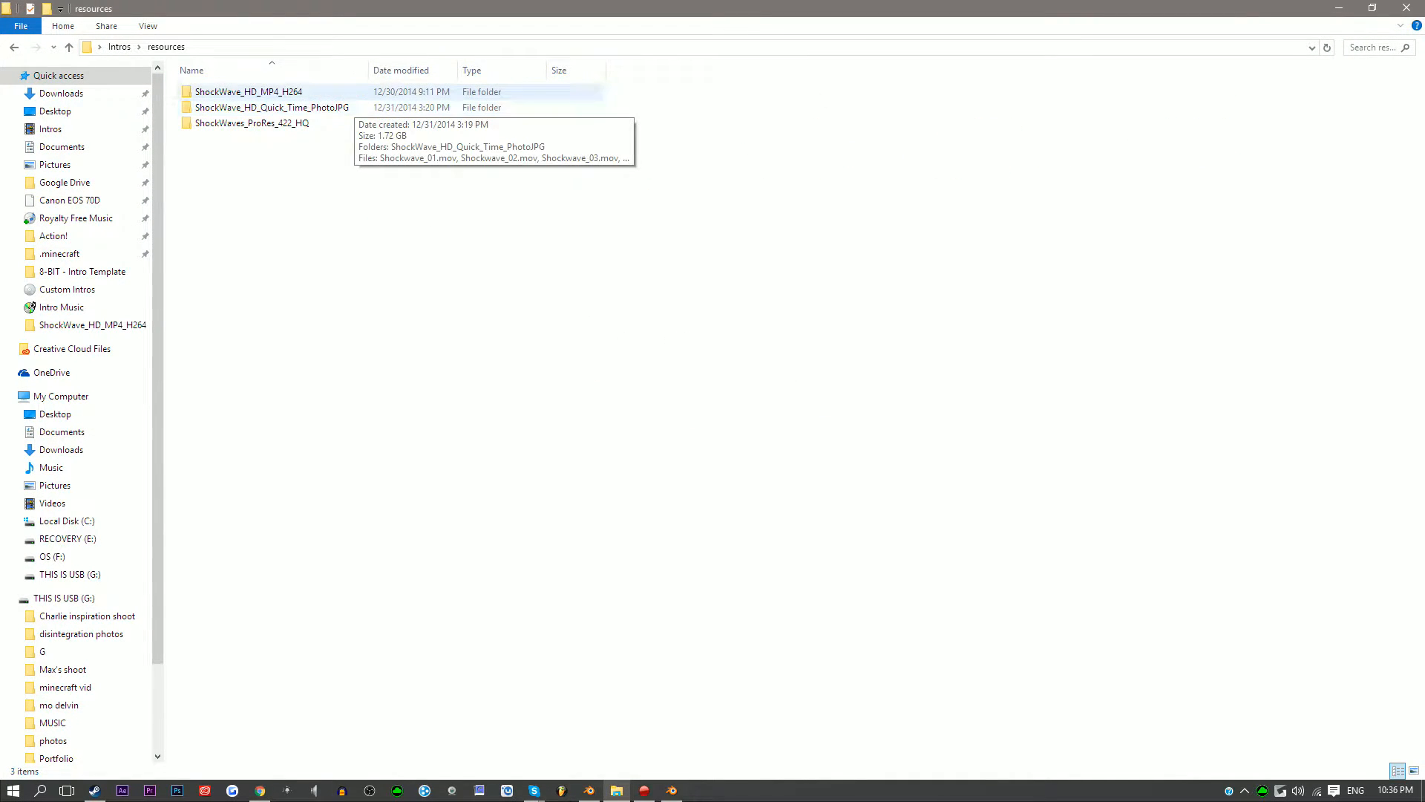
{"action": "double_click", "coordinate": [249, 91]}
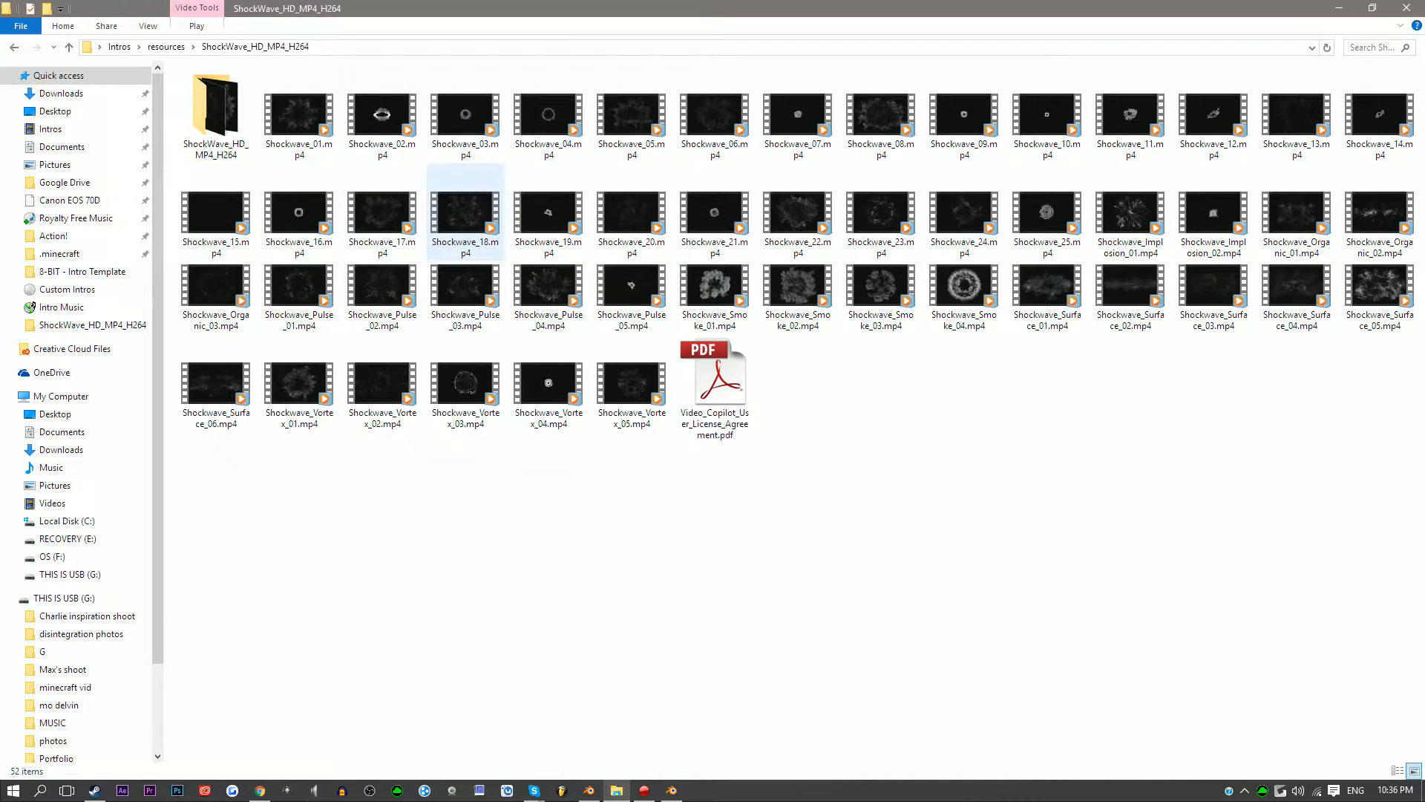
Preview the clips Shockwave_25.mp4 and Shockwave_Pulse_02.mp4, and return to the desktop without installing the Skype update
{"action": "double_click", "coordinate": [1047, 215]}
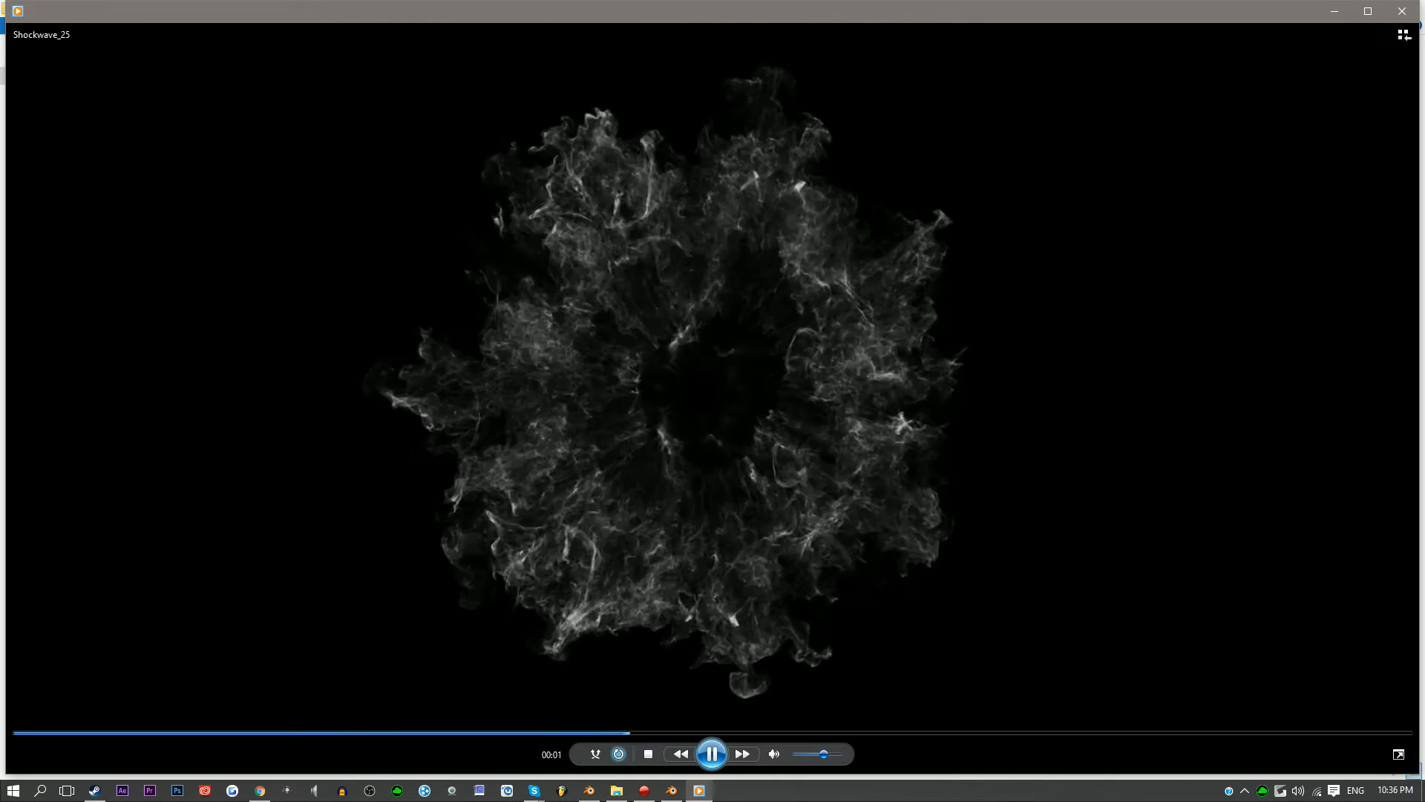
{"action": "left_click", "coordinate": [1402, 11]}
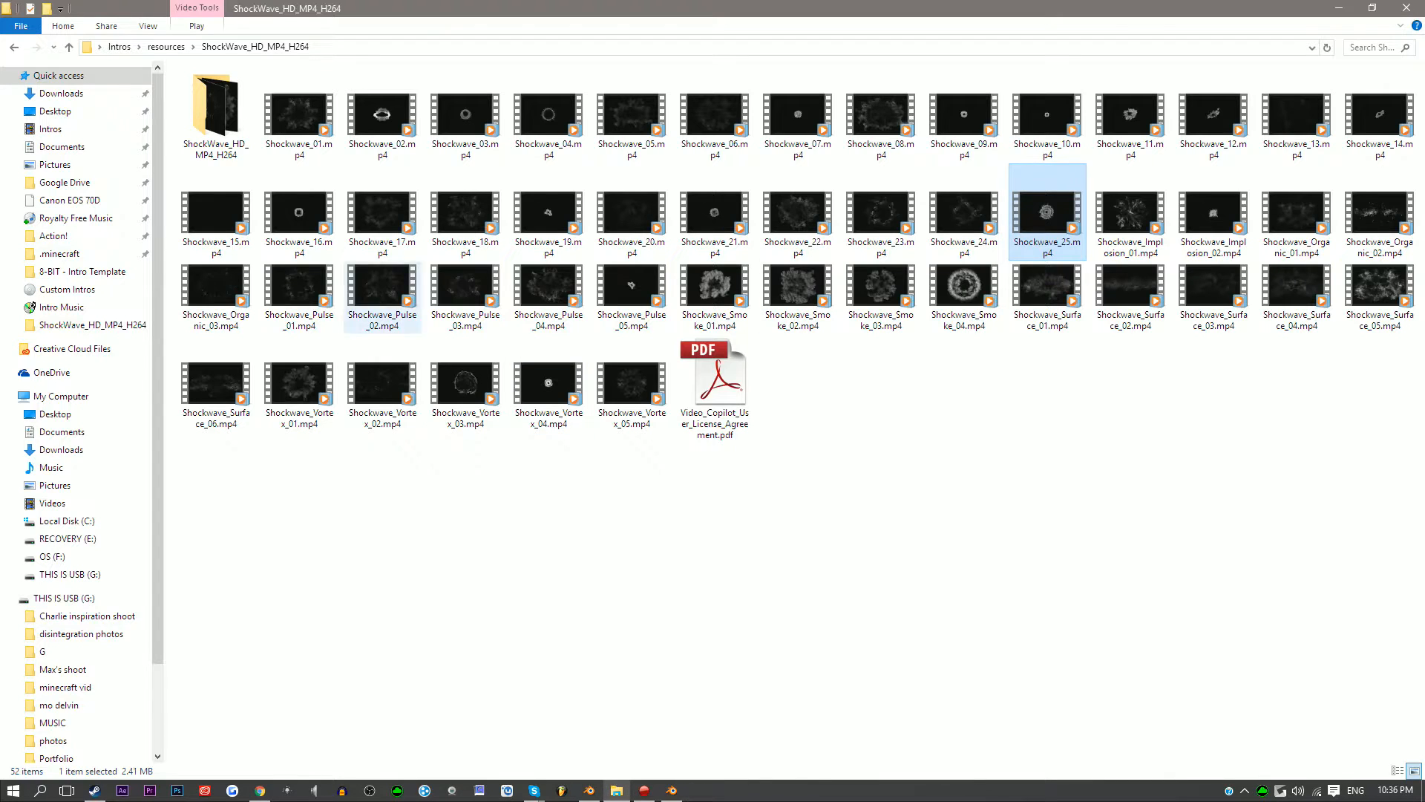
{"action": "double_click", "coordinate": [382, 293]}
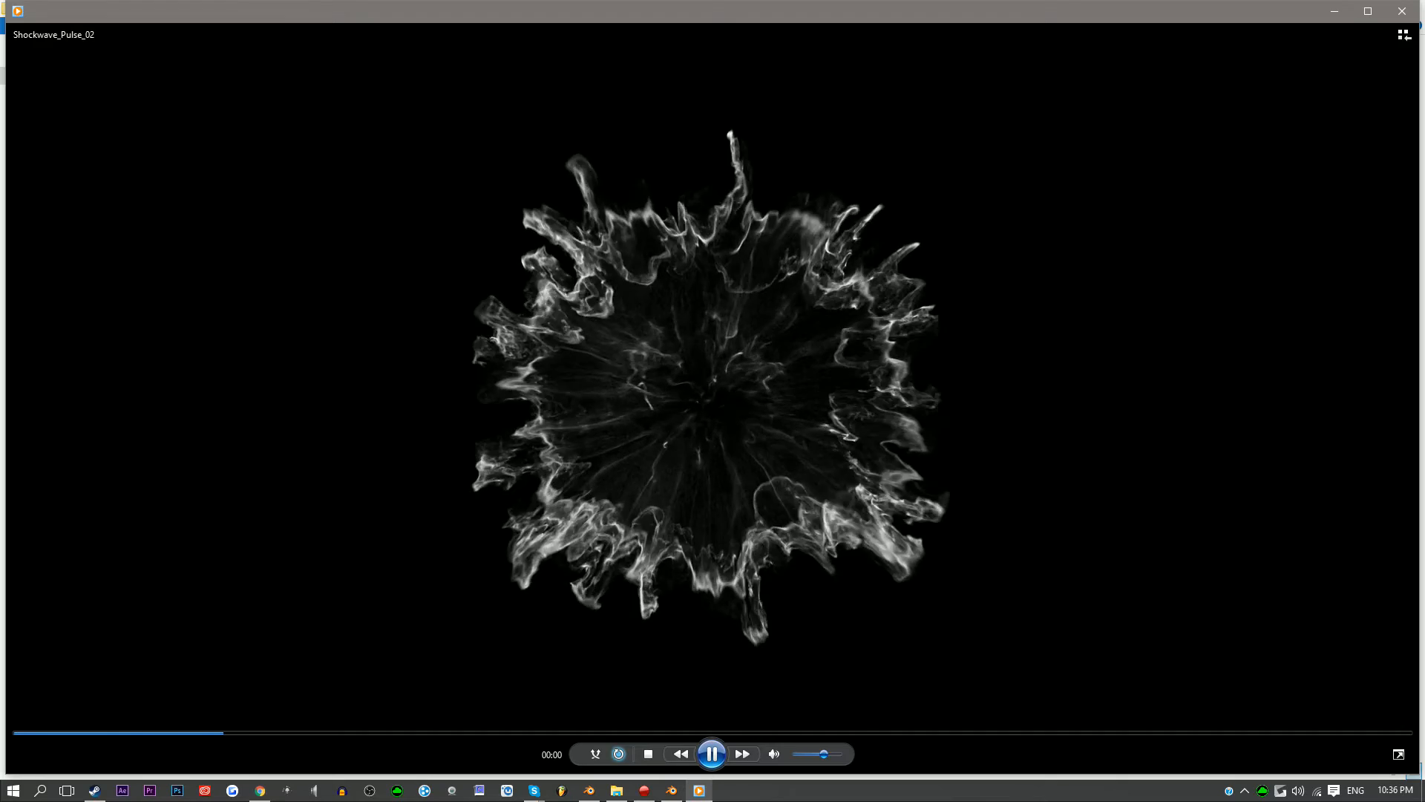
{"action": "key", "text": "alt+F4"}
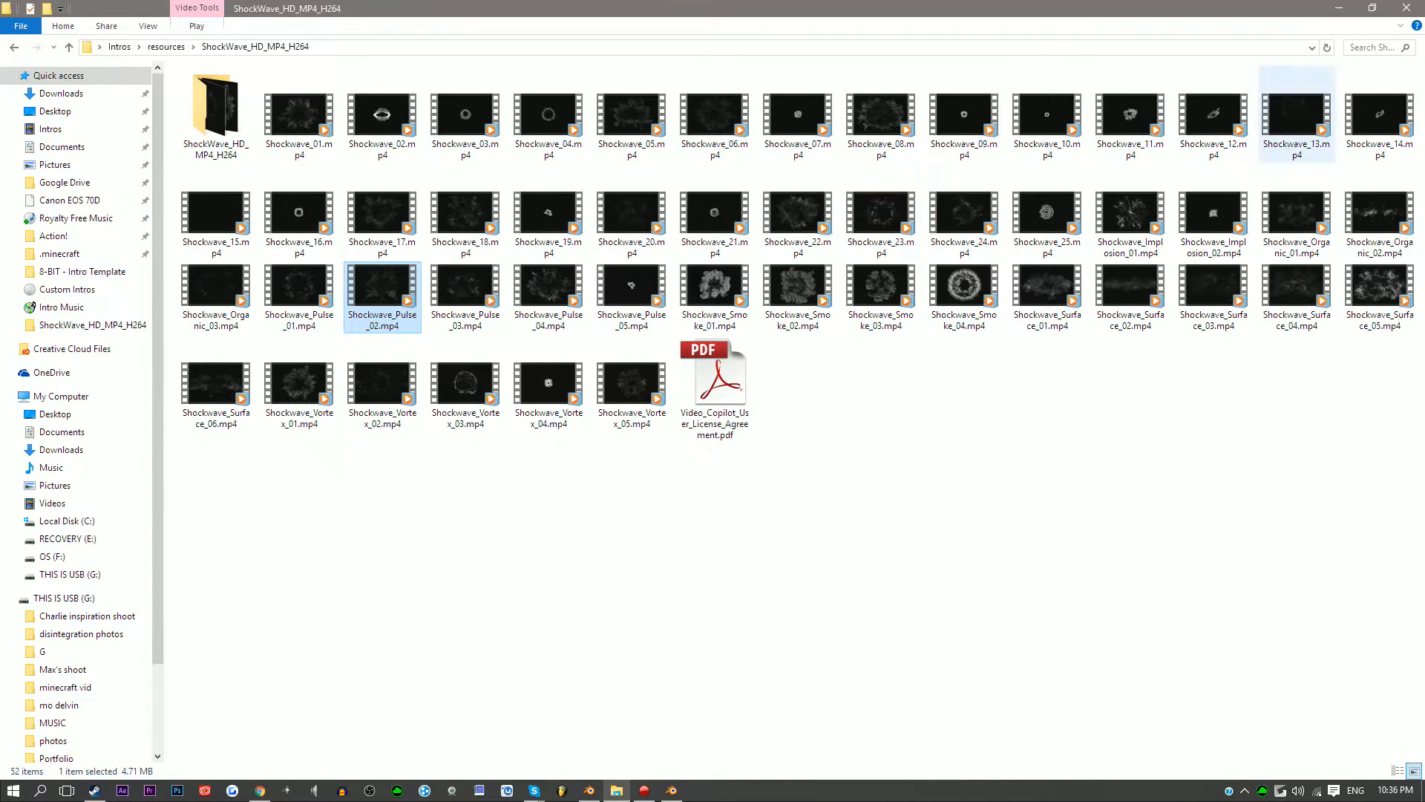
{"action": "left_click", "coordinate": [1338, 7]}
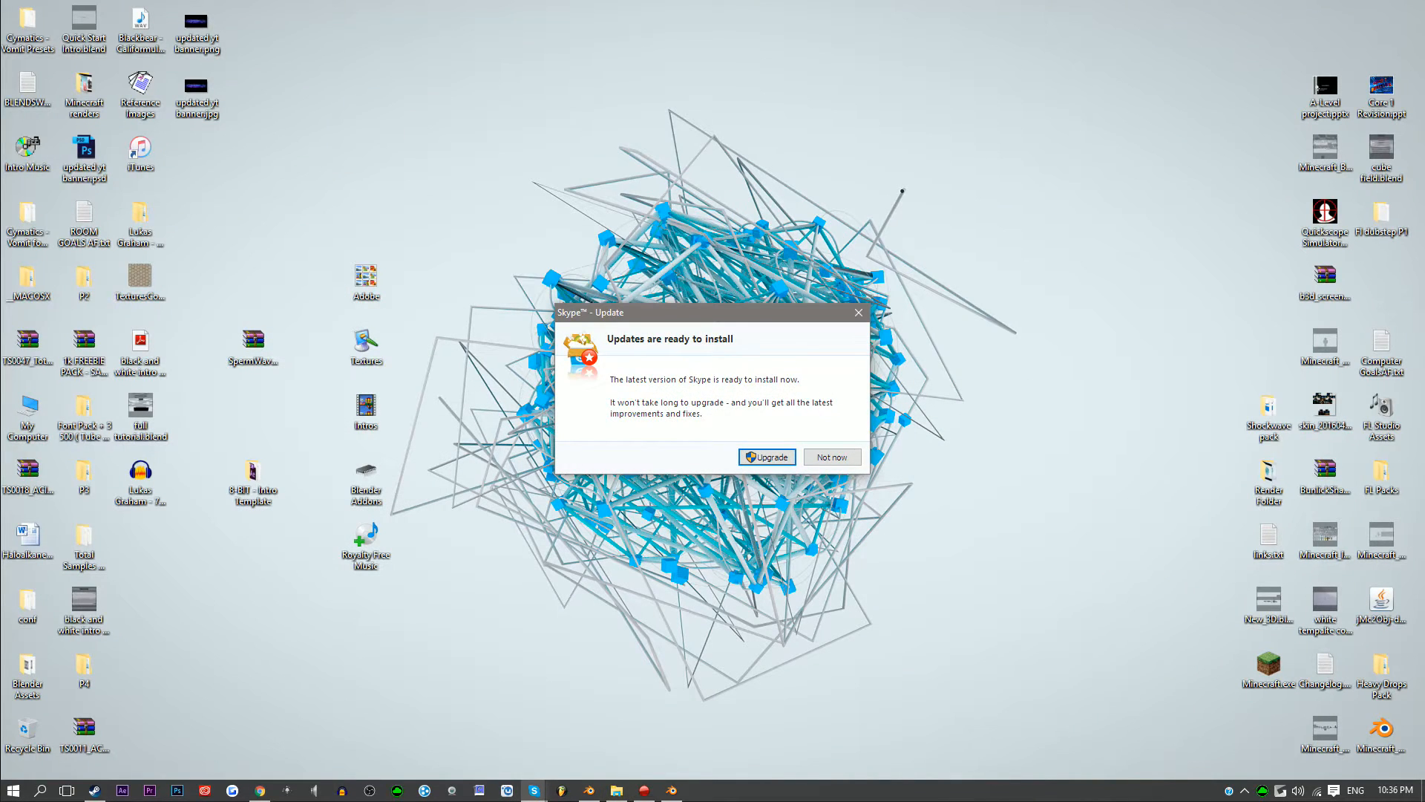
{"action": "left_click", "coordinate": [859, 313]}
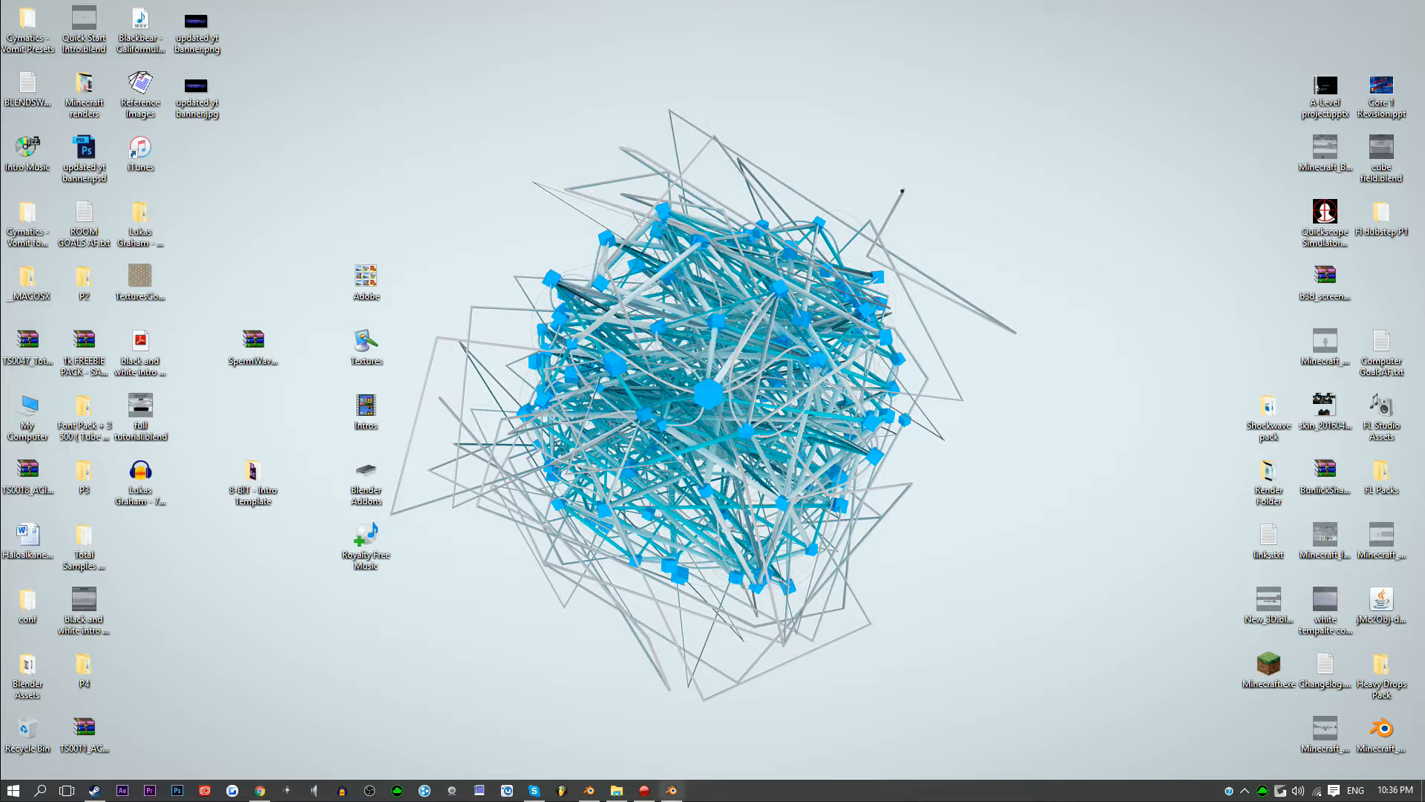
Switch back to Blender and open the desktop's Intros\resources\ShockWave_HD_MP4_H264 folder in the import file browser
{"action": "left_click", "coordinate": [588, 790]}
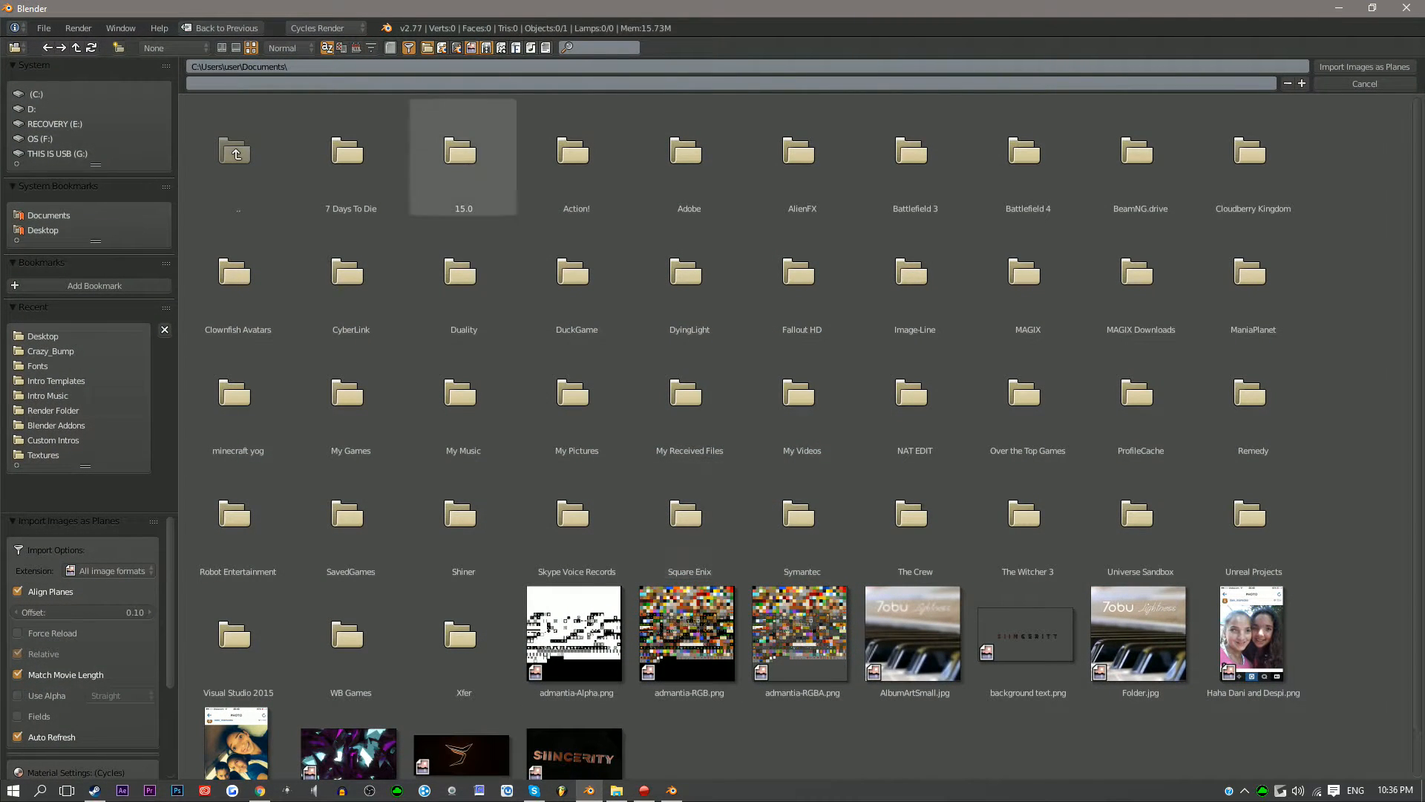
{"action": "left_click", "coordinate": [43, 336]}
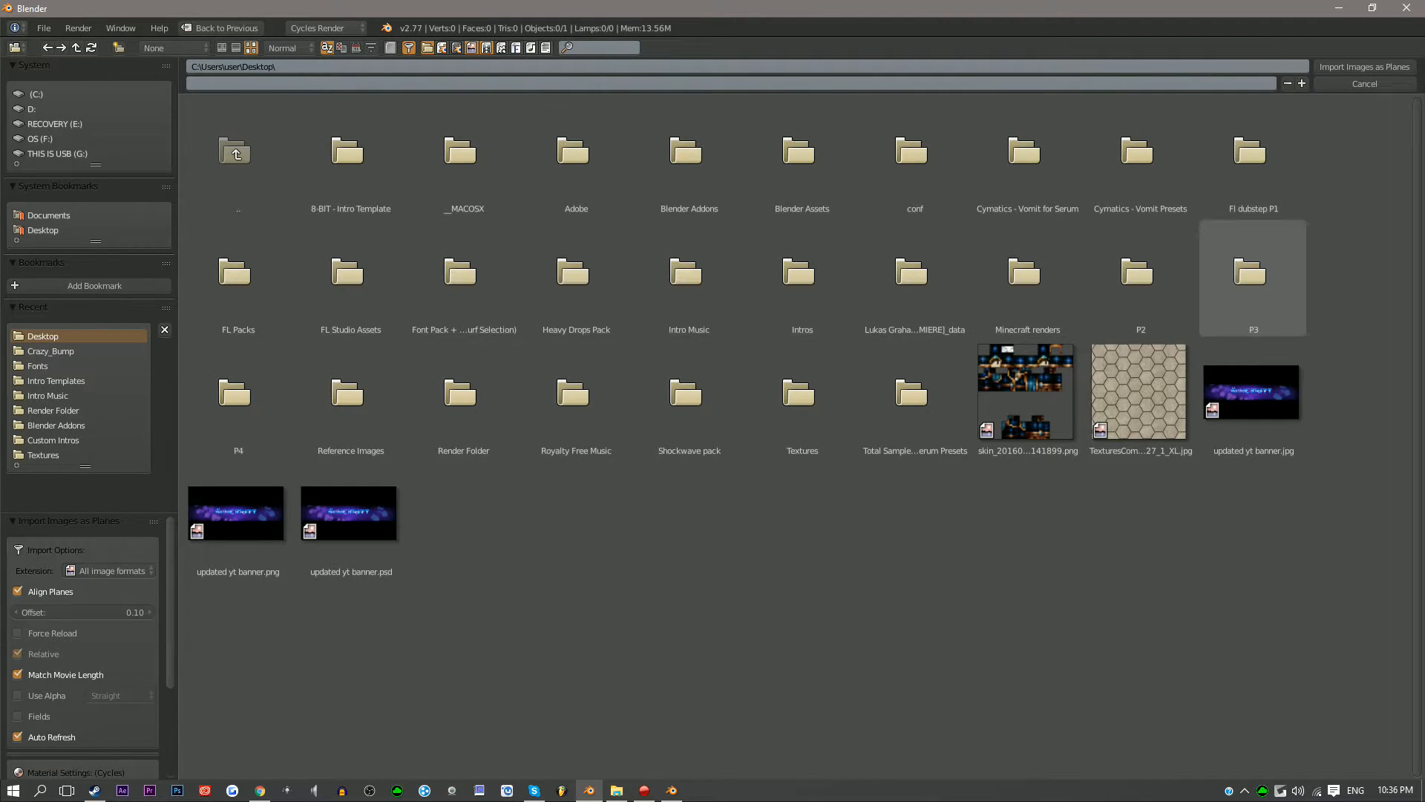
{"action": "left_click", "coordinate": [802, 278]}
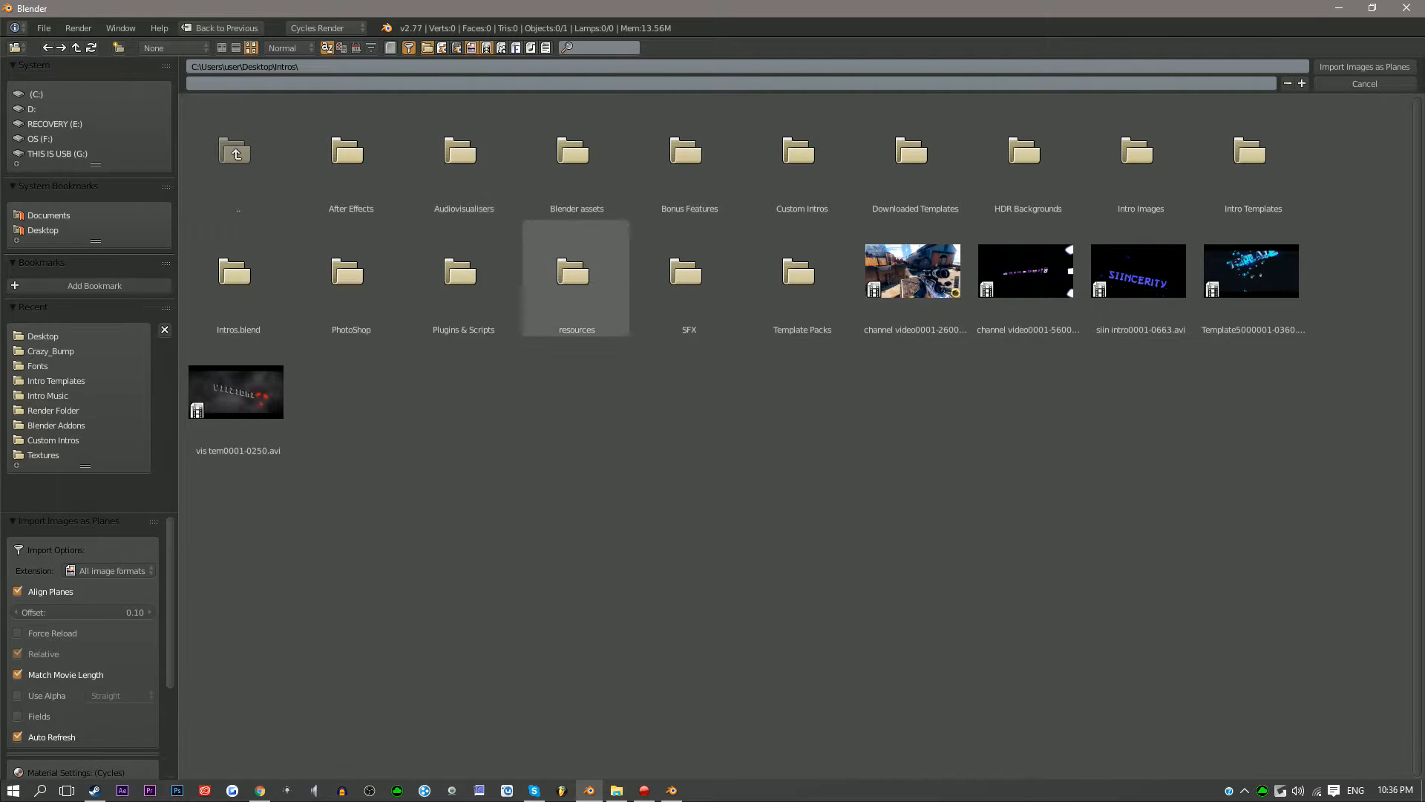
{"action": "left_click", "coordinate": [573, 279]}
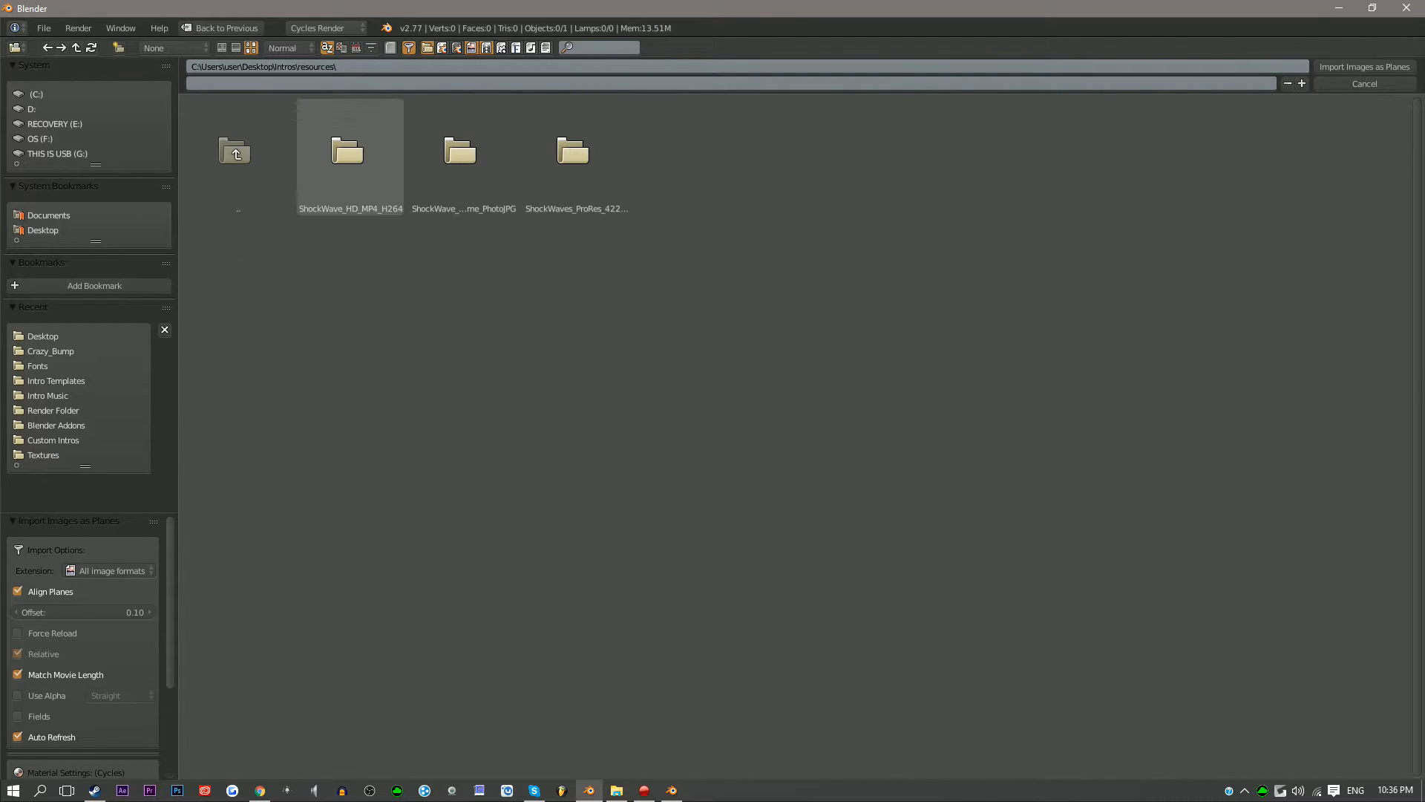
{"action": "left_click", "coordinate": [350, 156]}
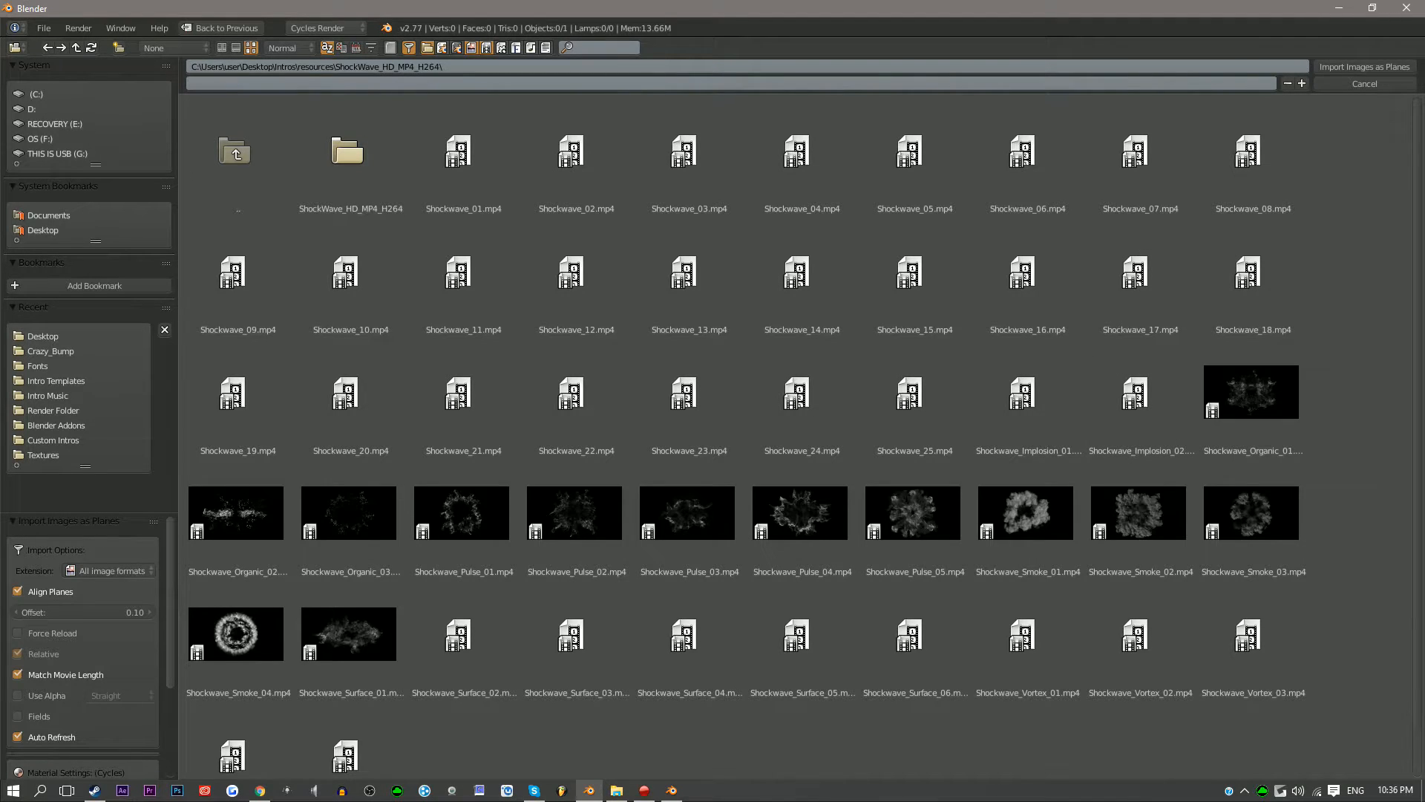
Import the clip Shockwave_Smoke_02.mp4 as an image plane
{"action": "scroll", "coordinate": [746, 439], "scroll_direction": "down", "scroll_amount": 1}
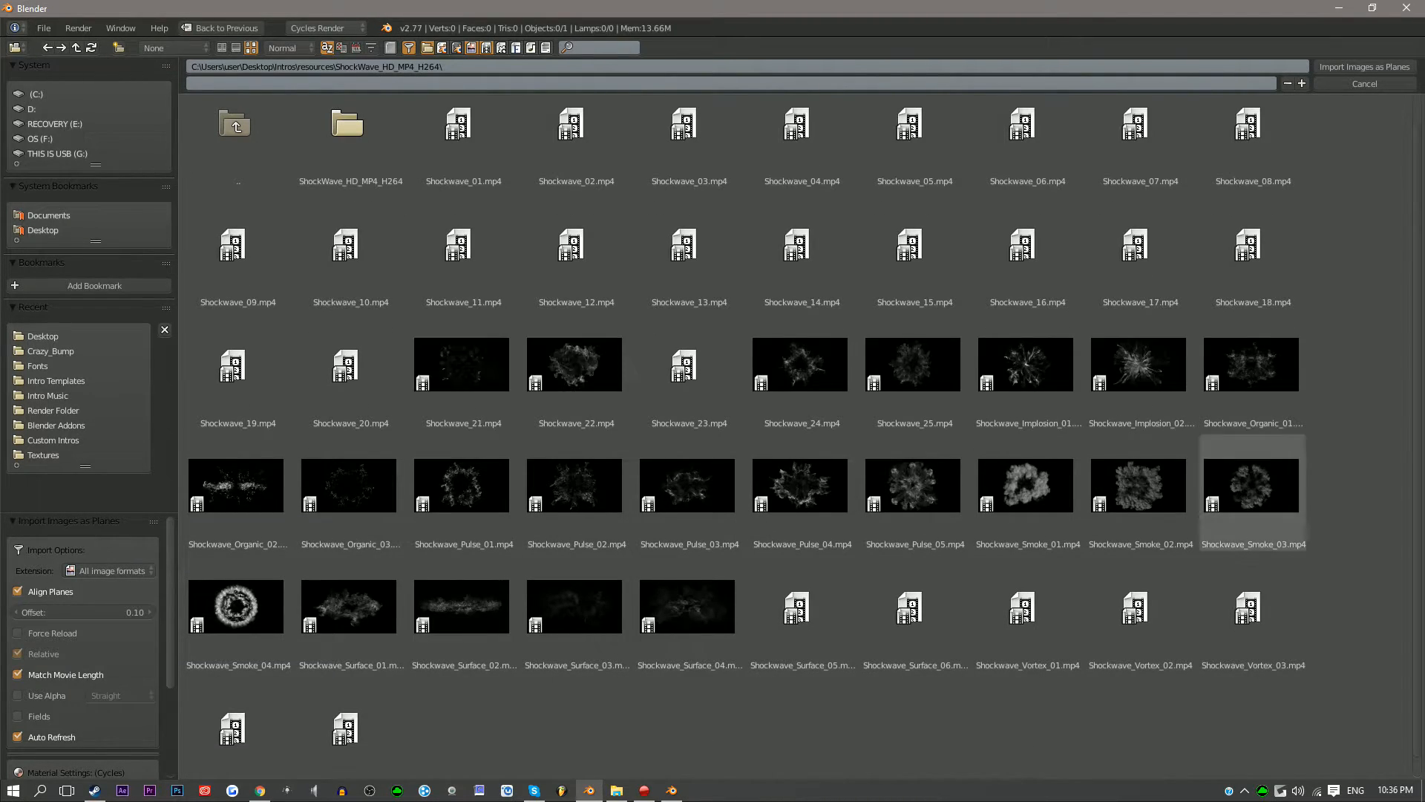
{"action": "left_click", "coordinate": [1139, 486]}
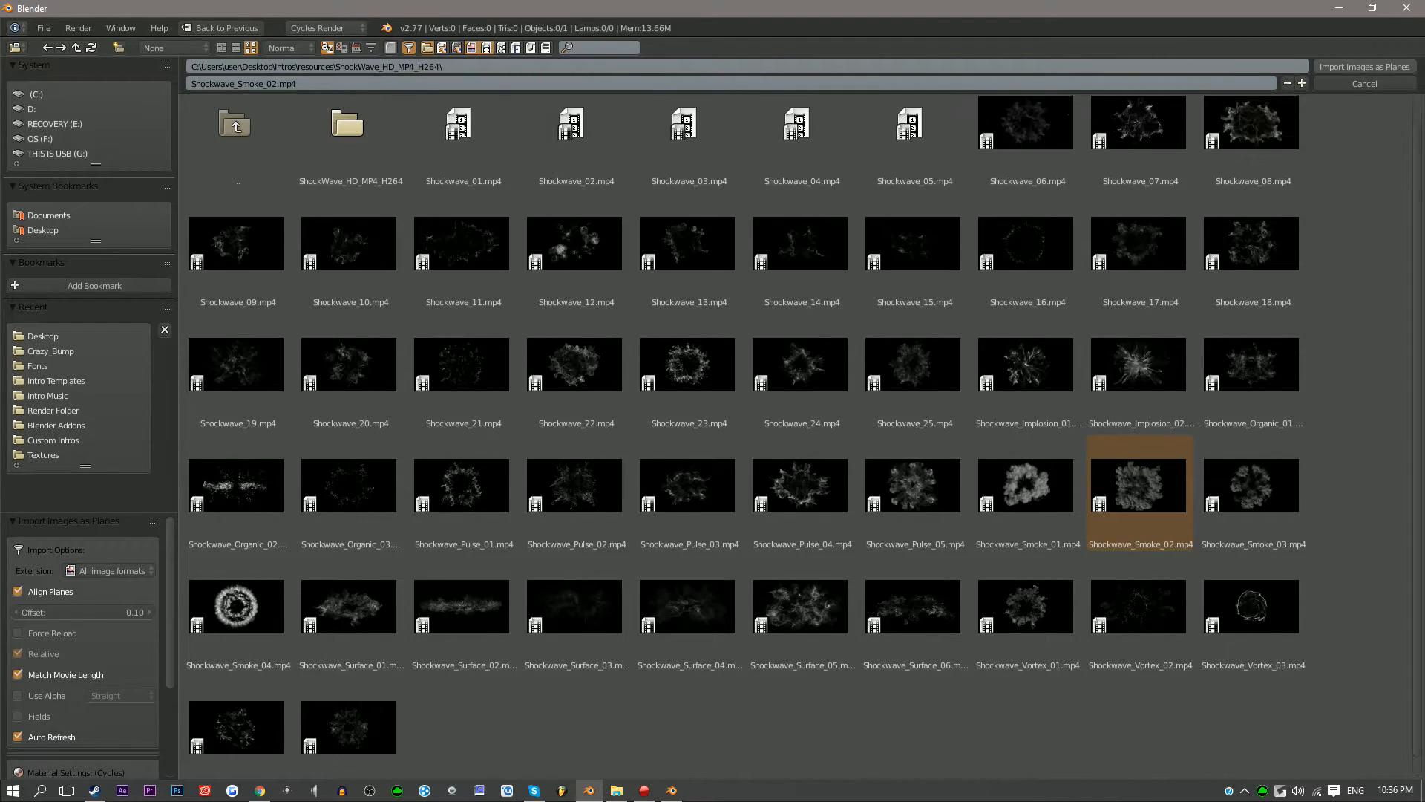
{"action": "left_click", "coordinate": [1364, 67]}
Set the viewport shading to Material so that the imported plane displays its clip
{"action": "middle_click_drag", "start_coordinate": [507, 297], "coordinate": [549, 415]}
{"action": "scroll", "coordinate": [779, 409], "scroll_direction": "up", "scroll_amount": 5}
{"action": "scroll", "coordinate": [579, 513], "scroll_direction": "down", "scroll_amount": 2}
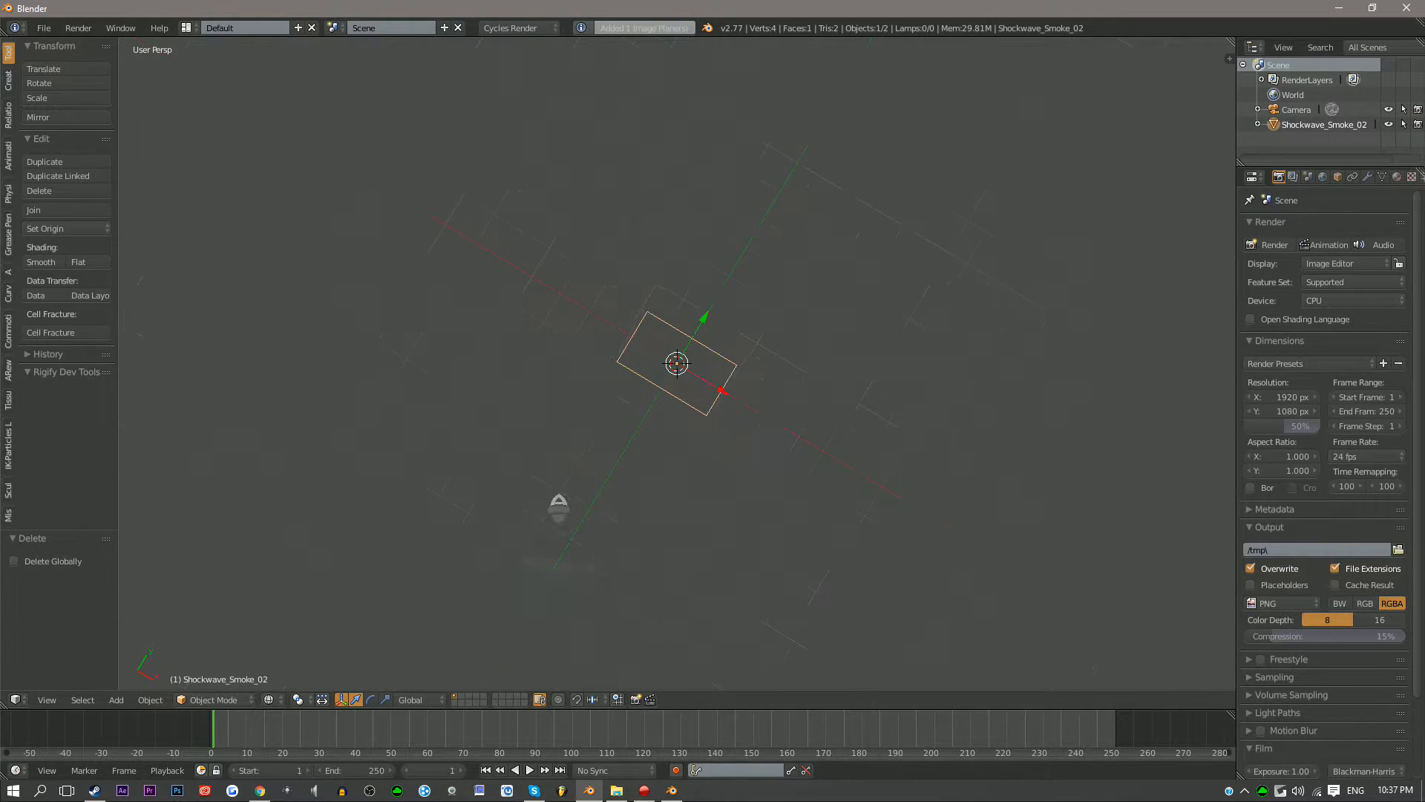
{"action": "left_click", "coordinate": [268, 699]}
{"action": "left_click", "coordinate": [275, 617]}
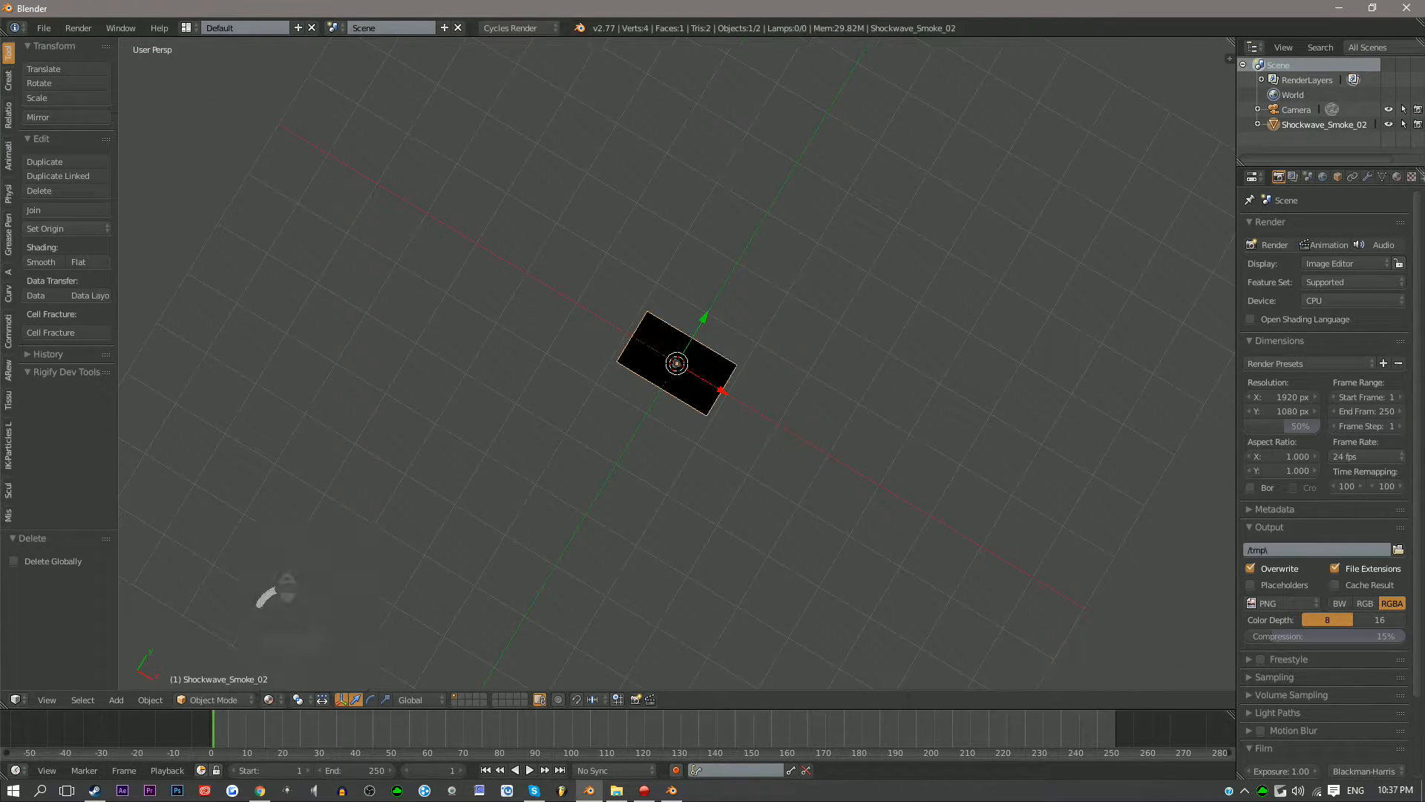
Play the shockwave clip on the plane up close, stop playback and go to frame 6
{"action": "scroll", "coordinate": [827, 376], "scroll_direction": "up", "scroll_amount": 8}
{"action": "scroll", "coordinate": [724, 452], "scroll_direction": "up", "scroll_amount": 2}
{"action": "scroll", "coordinate": [723, 451], "scroll_direction": "down", "scroll_amount": 3}
{"action": "scroll", "coordinate": [723, 451], "scroll_direction": "up", "scroll_amount": 6}
{"action": "key", "text": "alt+a"}
{"action": "key", "text": "alt+a"}
{"action": "mouse_move", "coordinate": [239, 730]}
{"action": "left_mouse_down"}
{"action": "mouse_move", "coordinate": [209, 730]}
{"action": "mouse_move", "coordinate": [231, 731]}
{"action": "left_mouse_up"}
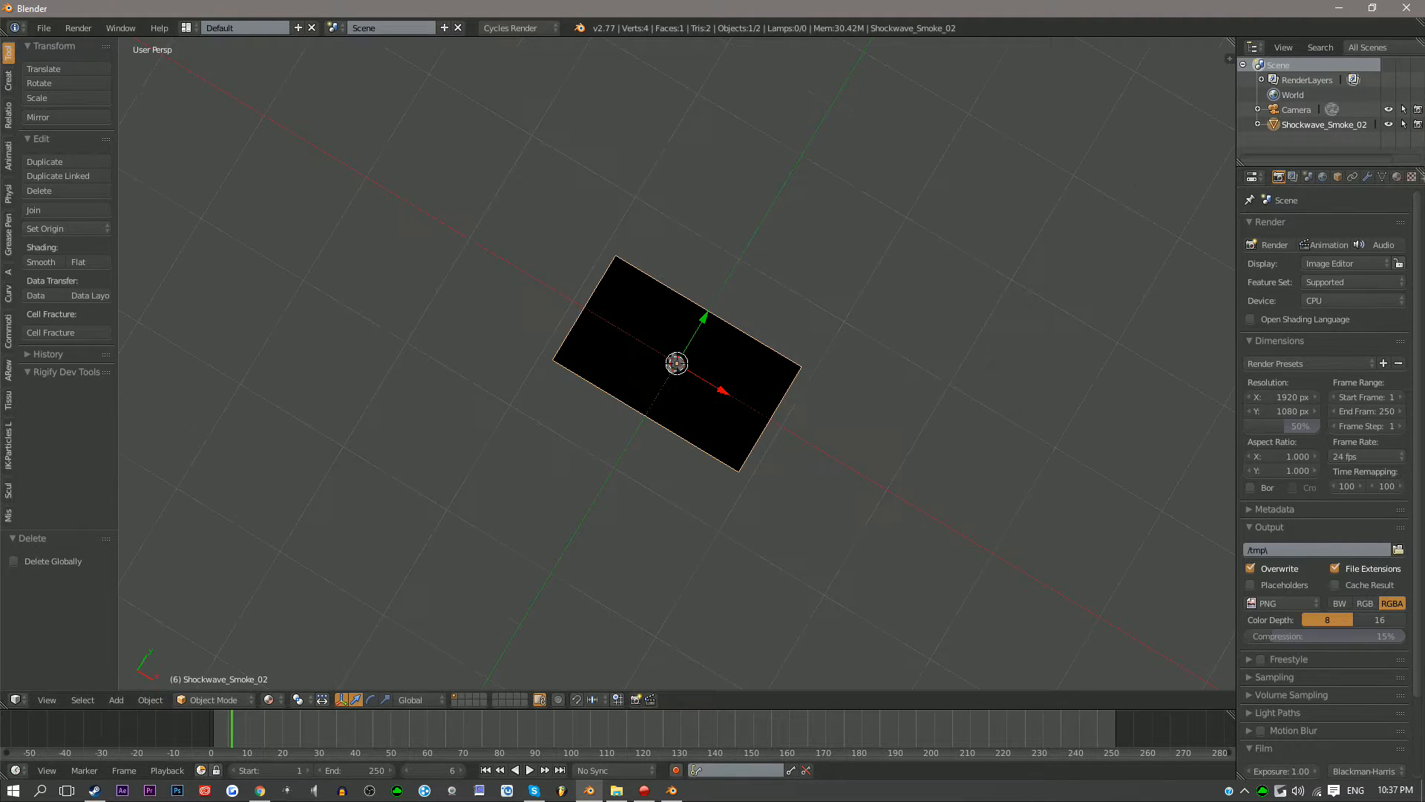
Render frame 6, examine the shockwave plane in the result and close the render
{"action": "key", "text": "F12"}
{"action": "scroll", "coordinate": [597, 364], "scroll_direction": "up", "scroll_amount": 6}
{"action": "scroll", "coordinate": [598, 416], "scroll_direction": "down", "scroll_amount": 3}
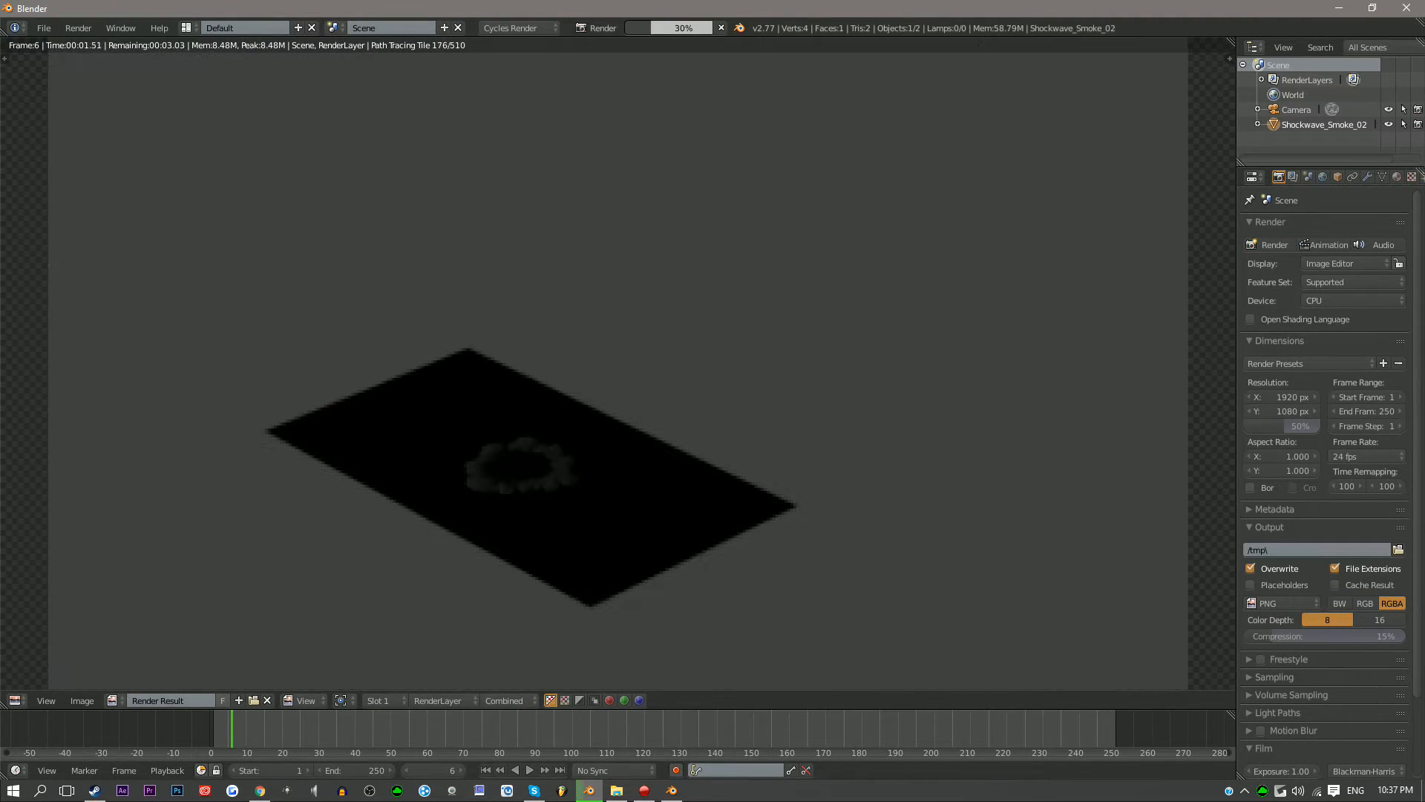
{"action": "key", "text": "Escape"}
Advance the playback to frame 18, render that frame to check the smoke, and close the render
{"action": "key", "text": "alt+a"}
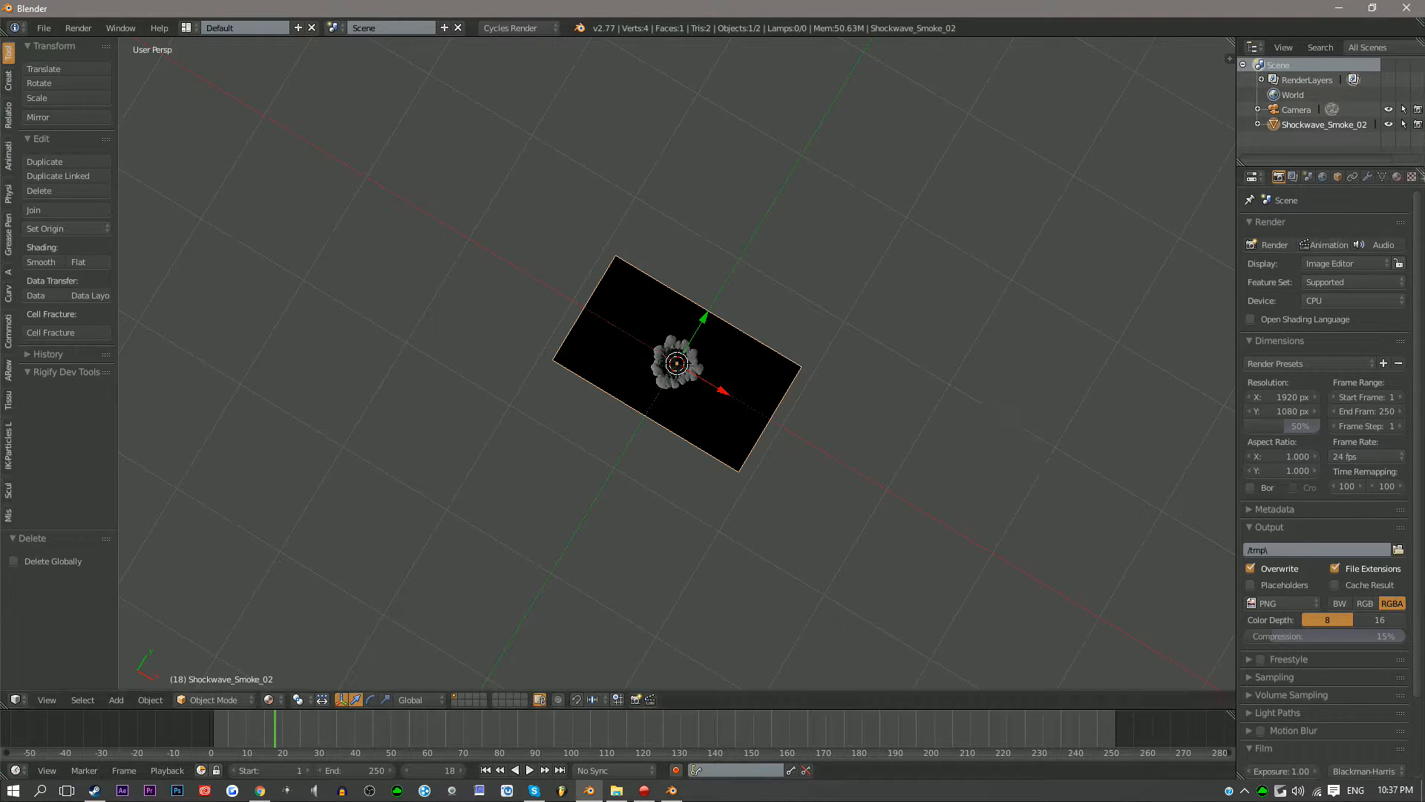
{"action": "key", "text": "F12"}
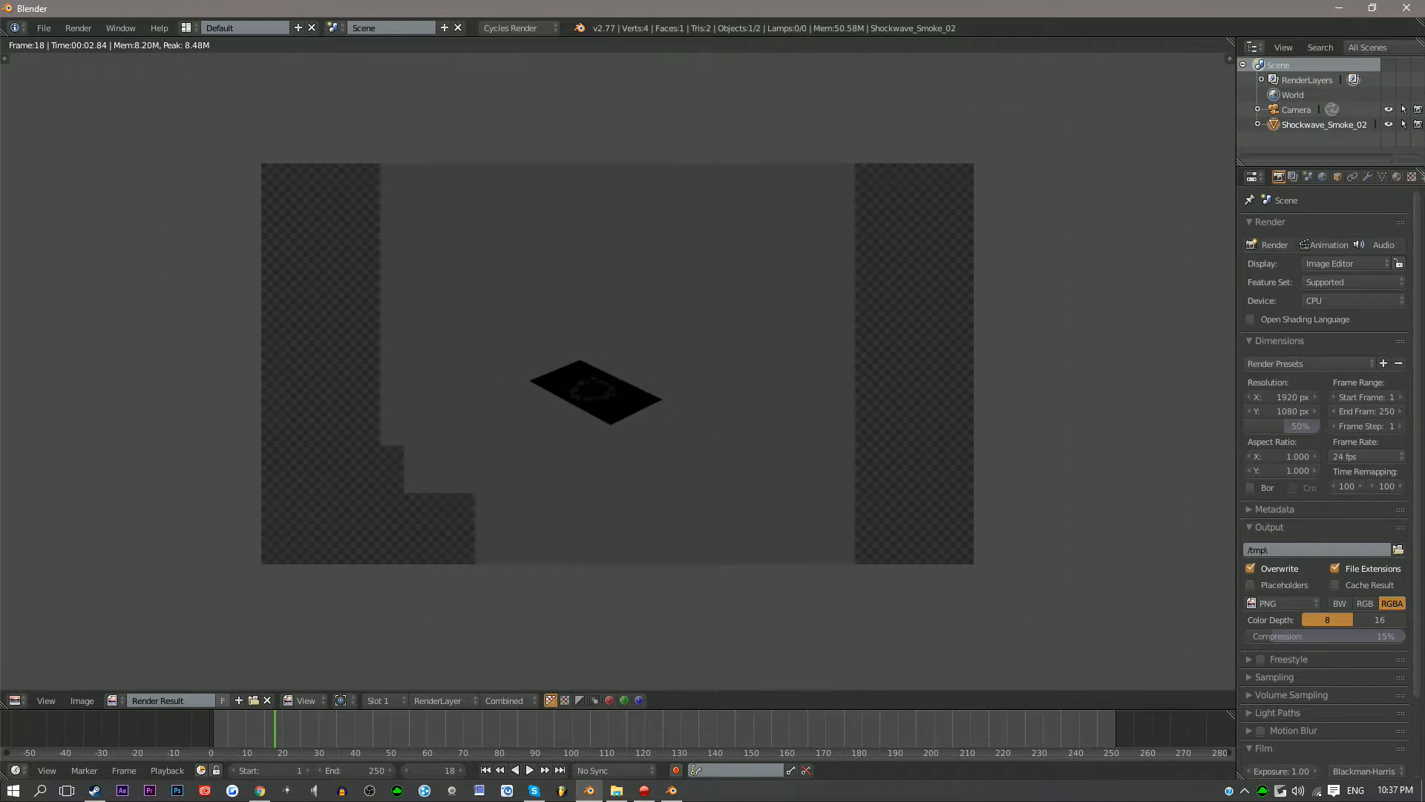
{"action": "key", "text": "Escape"}
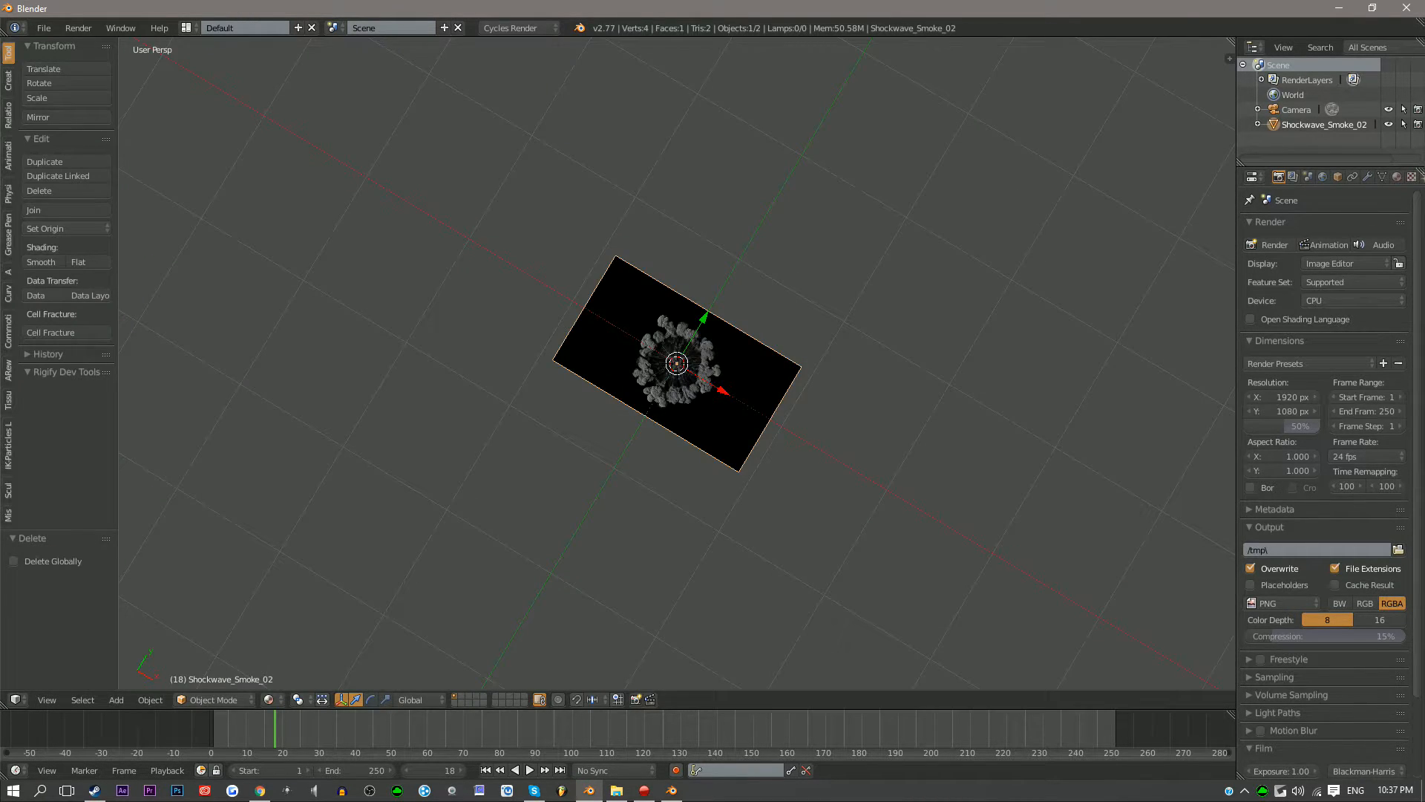
Enable nodes for the world surface and set its background color to full white
{"action": "left_click", "coordinate": [1322, 177]}
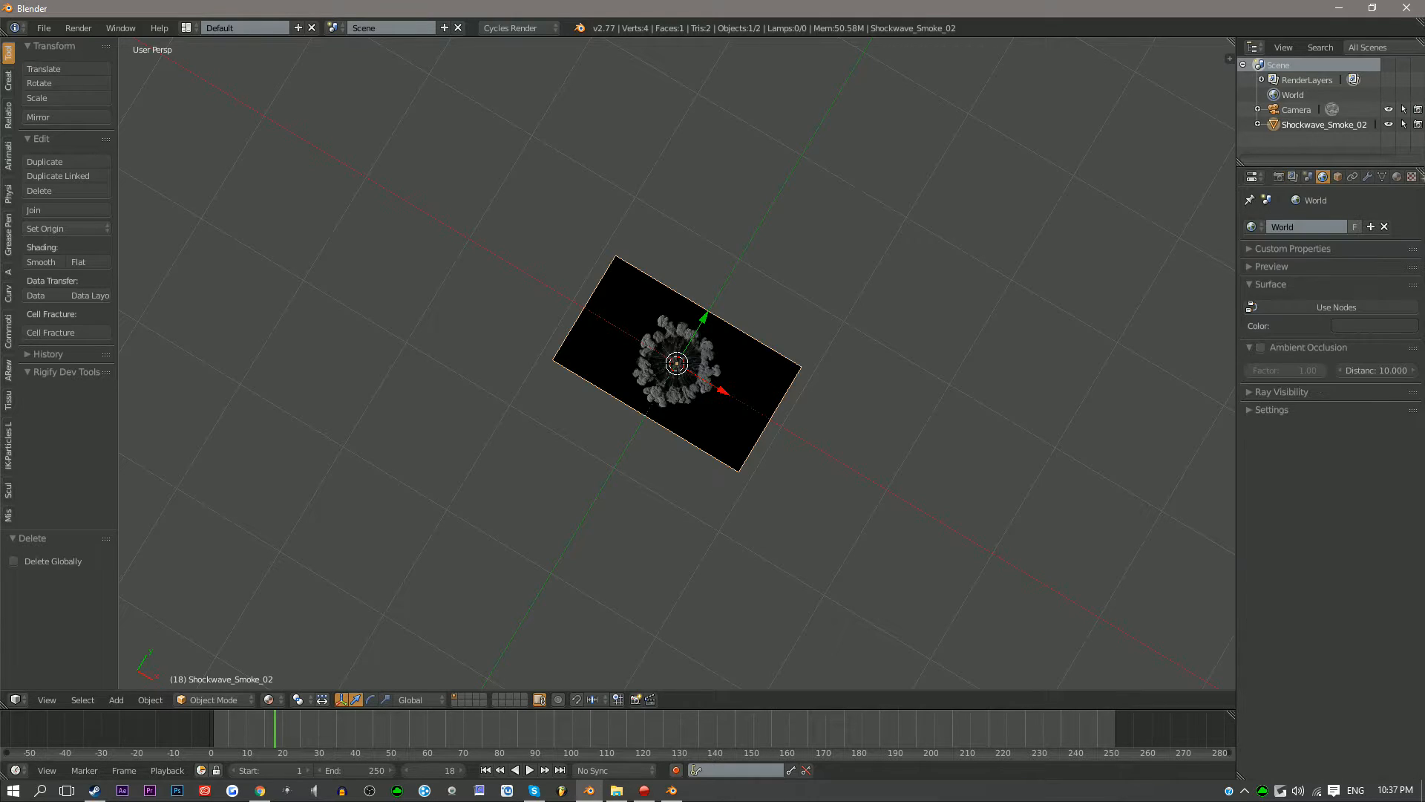
{"action": "left_click", "coordinate": [1336, 308]}
{"action": "left_click", "coordinate": [1355, 334]}
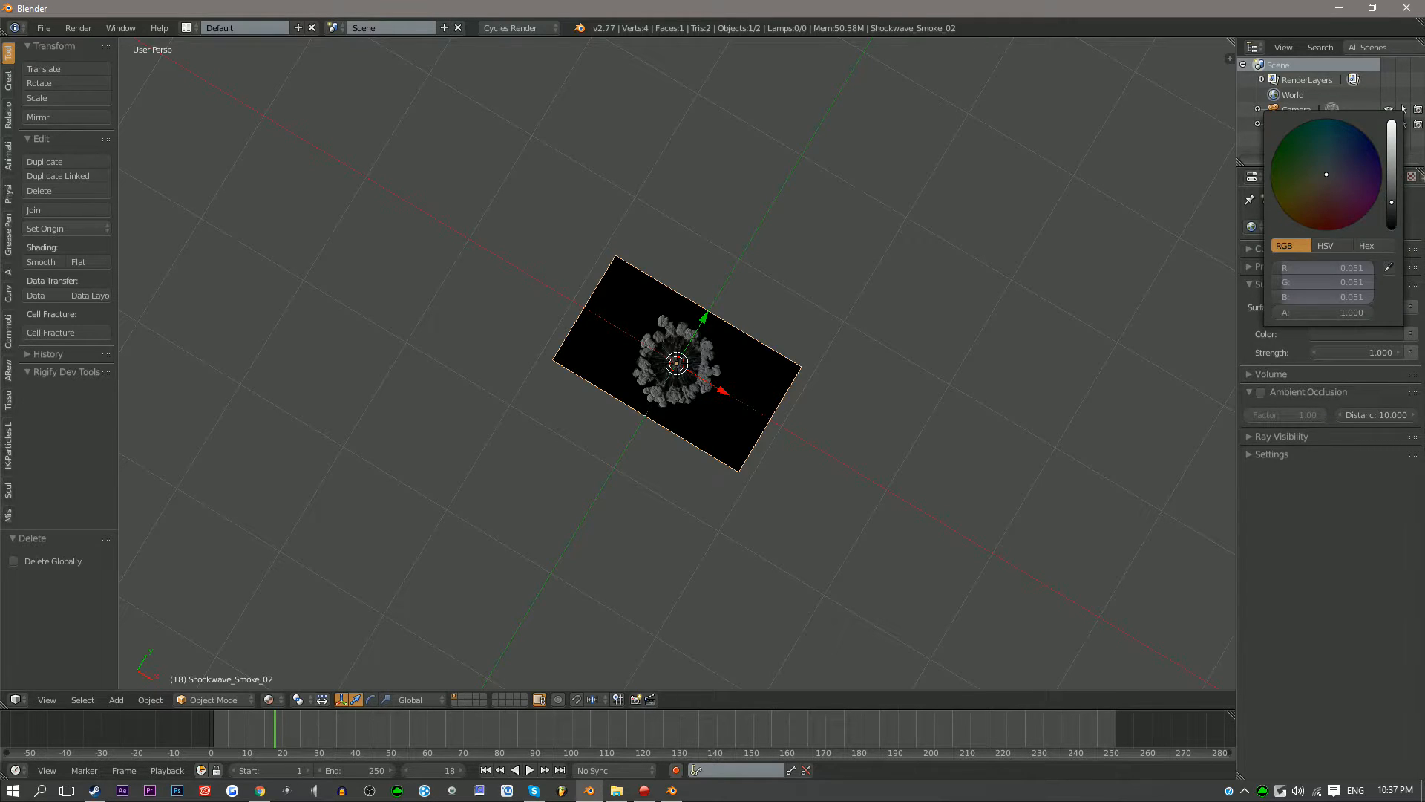
{"action": "left_click_drag", "start_coordinate": [1391, 201], "coordinate": [1391, 122]}
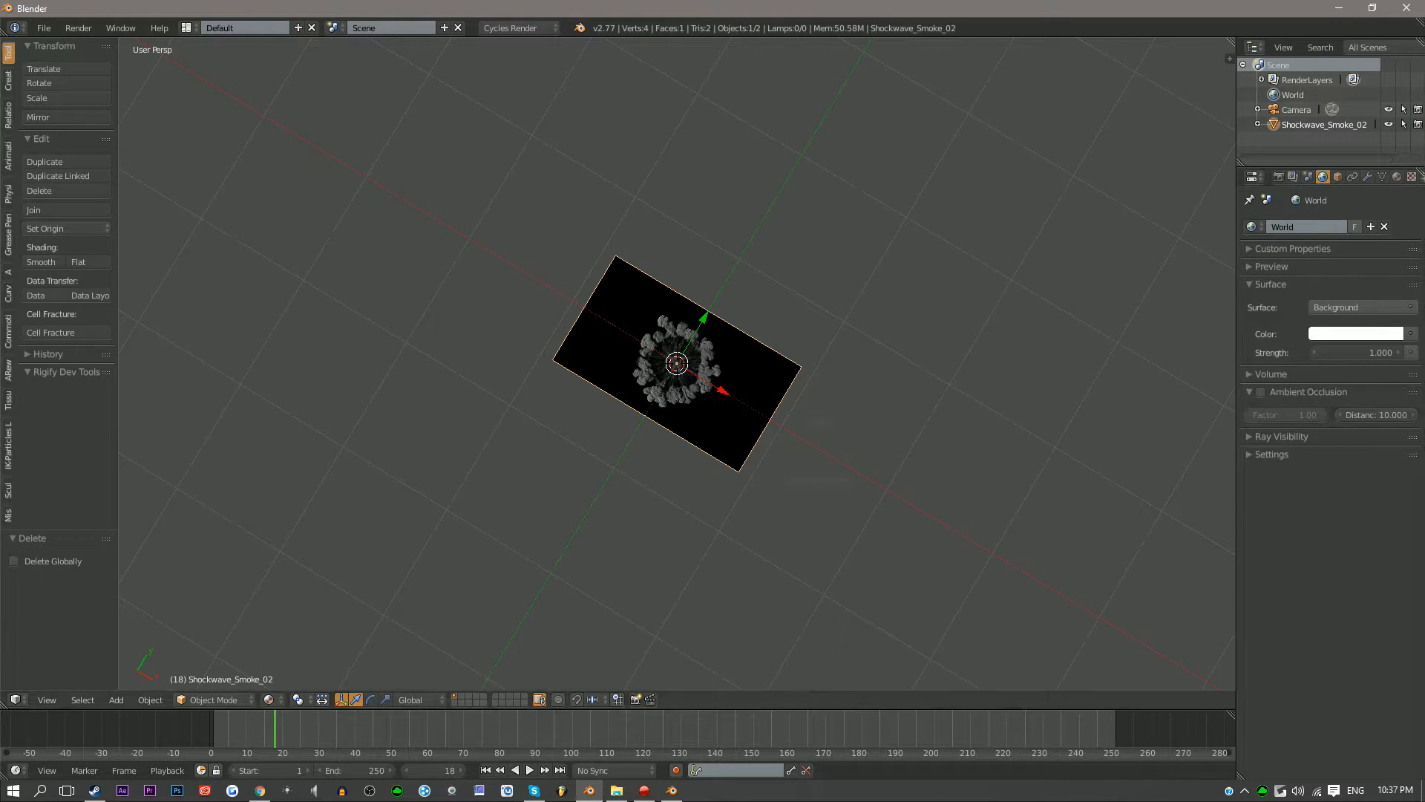
Rotate the shockwave plane 90 degrees about the X axis so that it stands upright
{"action": "scroll", "coordinate": [719, 408], "scroll_direction": "down", "scroll_amount": 5}
{"action": "key", "text": "r"}
{"action": "type", "text": "x"}
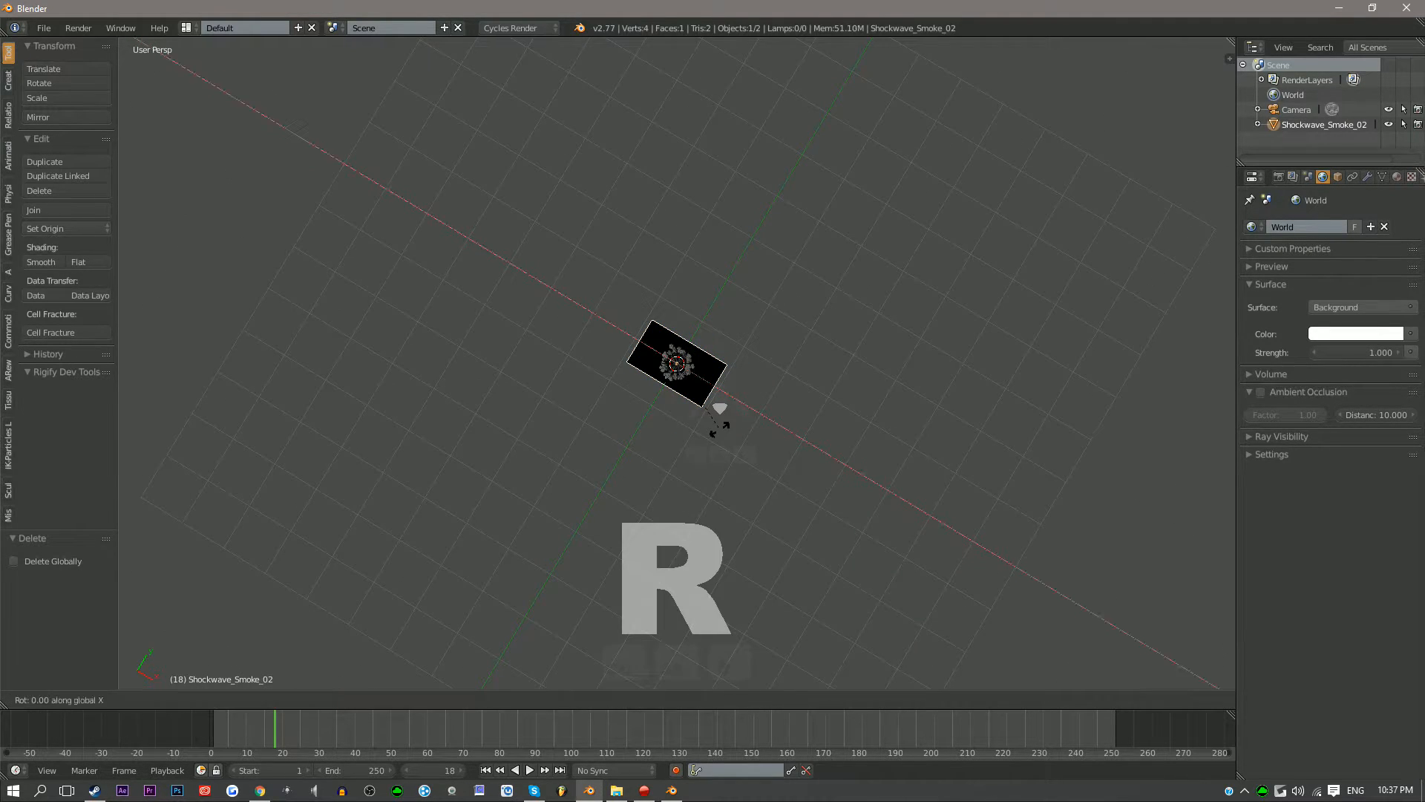
{"action": "type", "text": "90"}
{"action": "key", "text": "Return"}
{"action": "middle_click_drag", "start_coordinate": [594, 319], "coordinate": [602, 185]}
{"action": "scroll", "coordinate": [711, 320], "scroll_direction": "up", "scroll_amount": 5}
{"action": "middle_click_drag", "start_coordinate": [603, 414], "coordinate": [590, 358]}
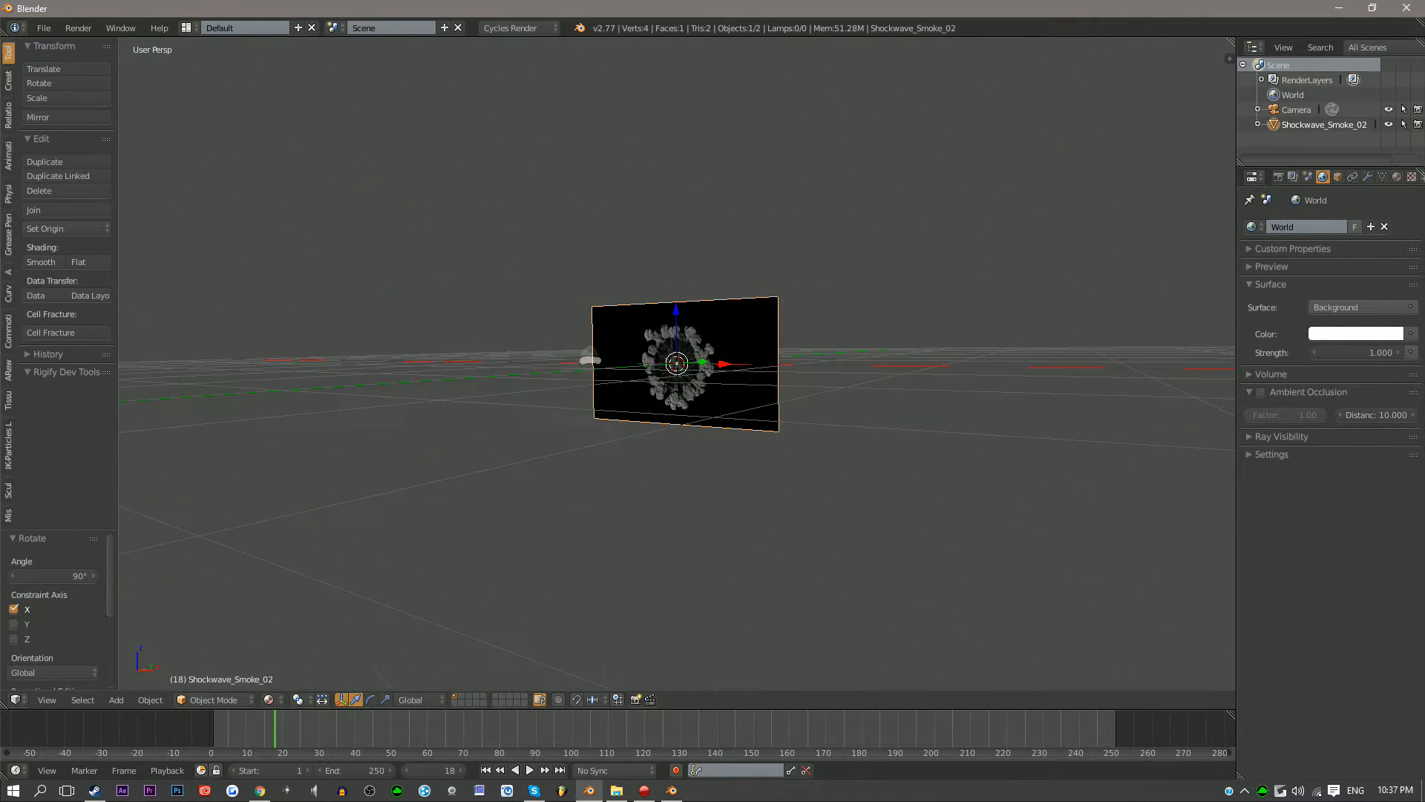
Align the camera to a straight front view with the shockwave plane centered in its frame
{"action": "scroll", "coordinate": [594, 357], "scroll_direction": "down", "scroll_amount": 2}
{"action": "key", "text": "KP_0"}
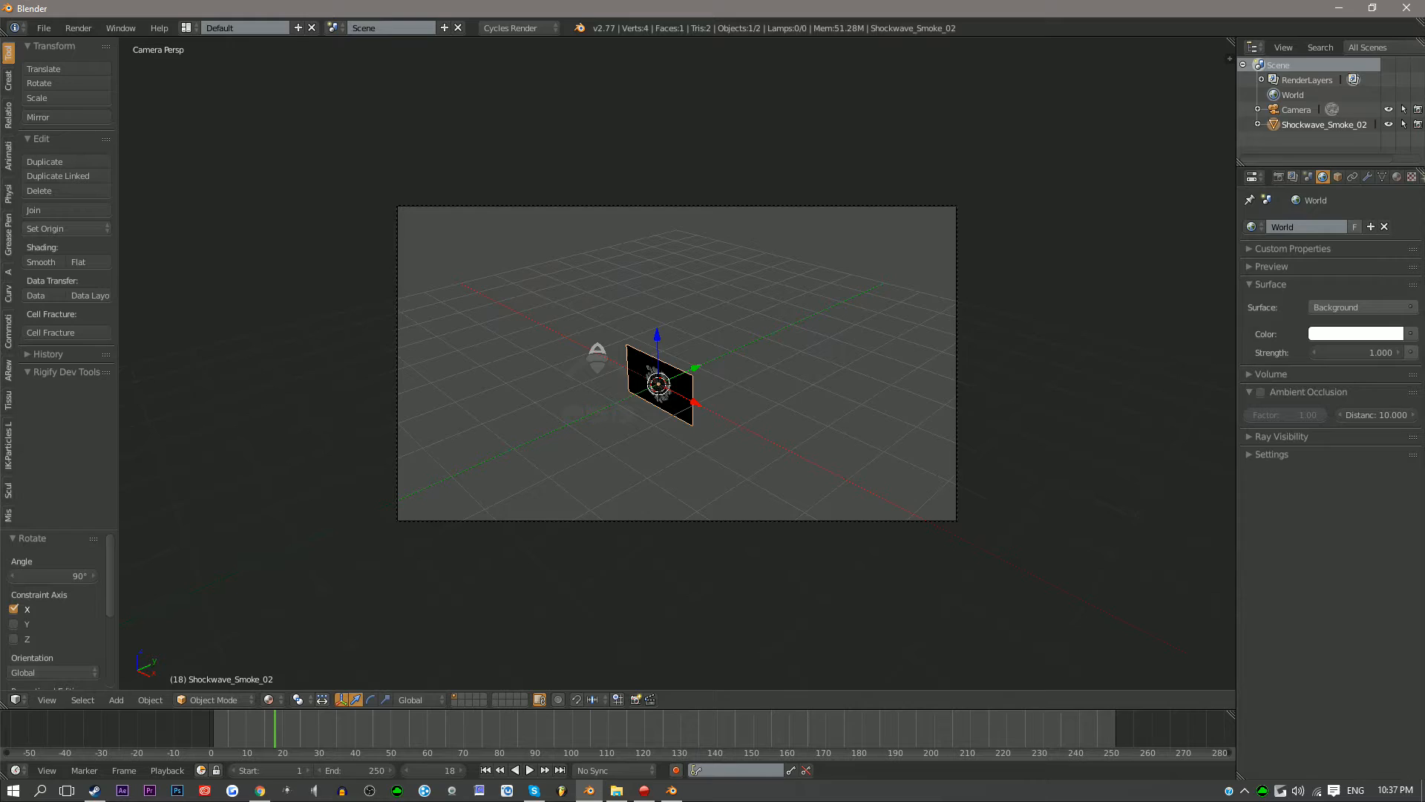
{"action": "key", "text": "ctrl+alt+KP_0"}
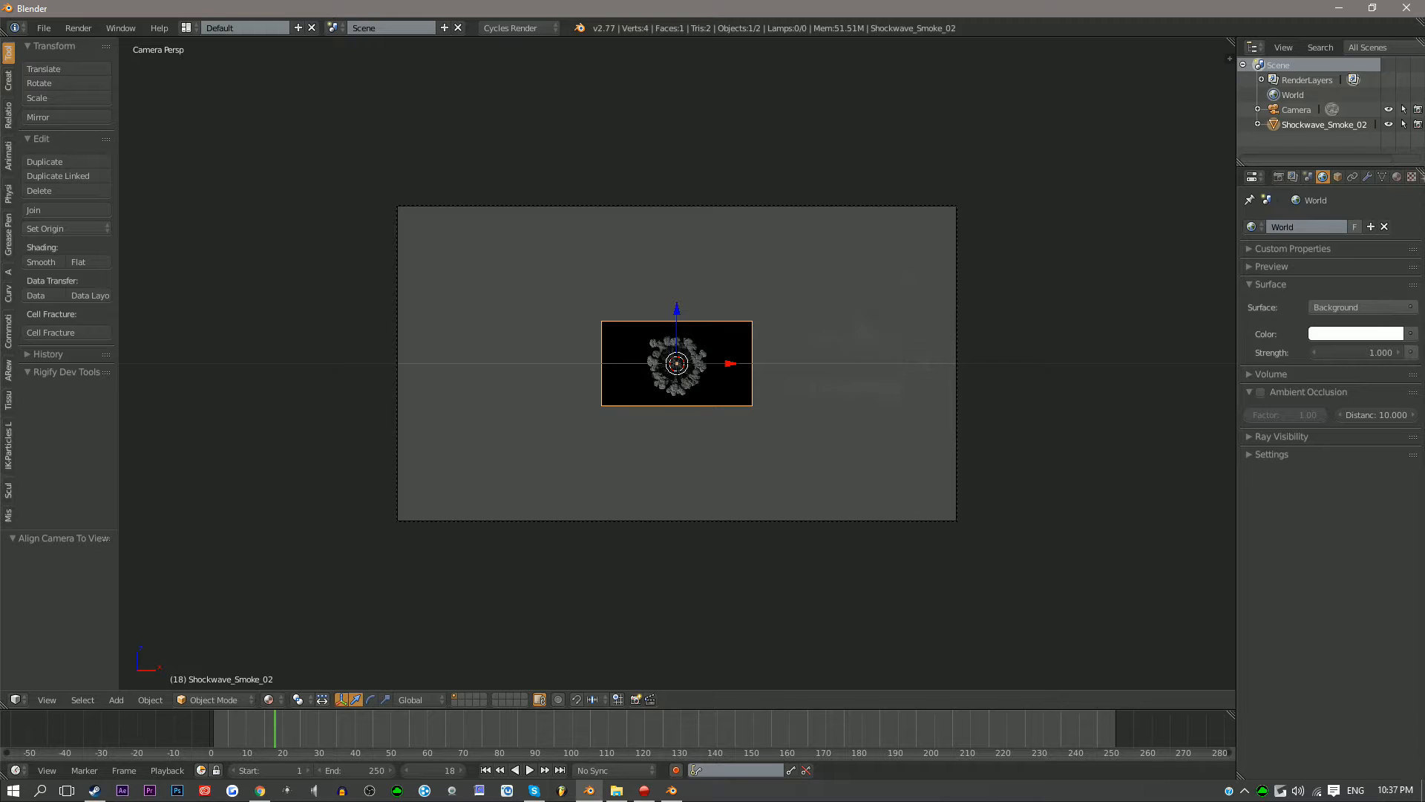
Scale the shockwave plane up by about 1.981 and again by about 1.845 so that it nearly fills the camera frame
{"action": "middle_click_drag", "start_coordinate": [964, 285], "coordinate": [930, 286]}
{"action": "key", "text": "s"}
{"action": "left_click", "coordinate": [846, 383]}
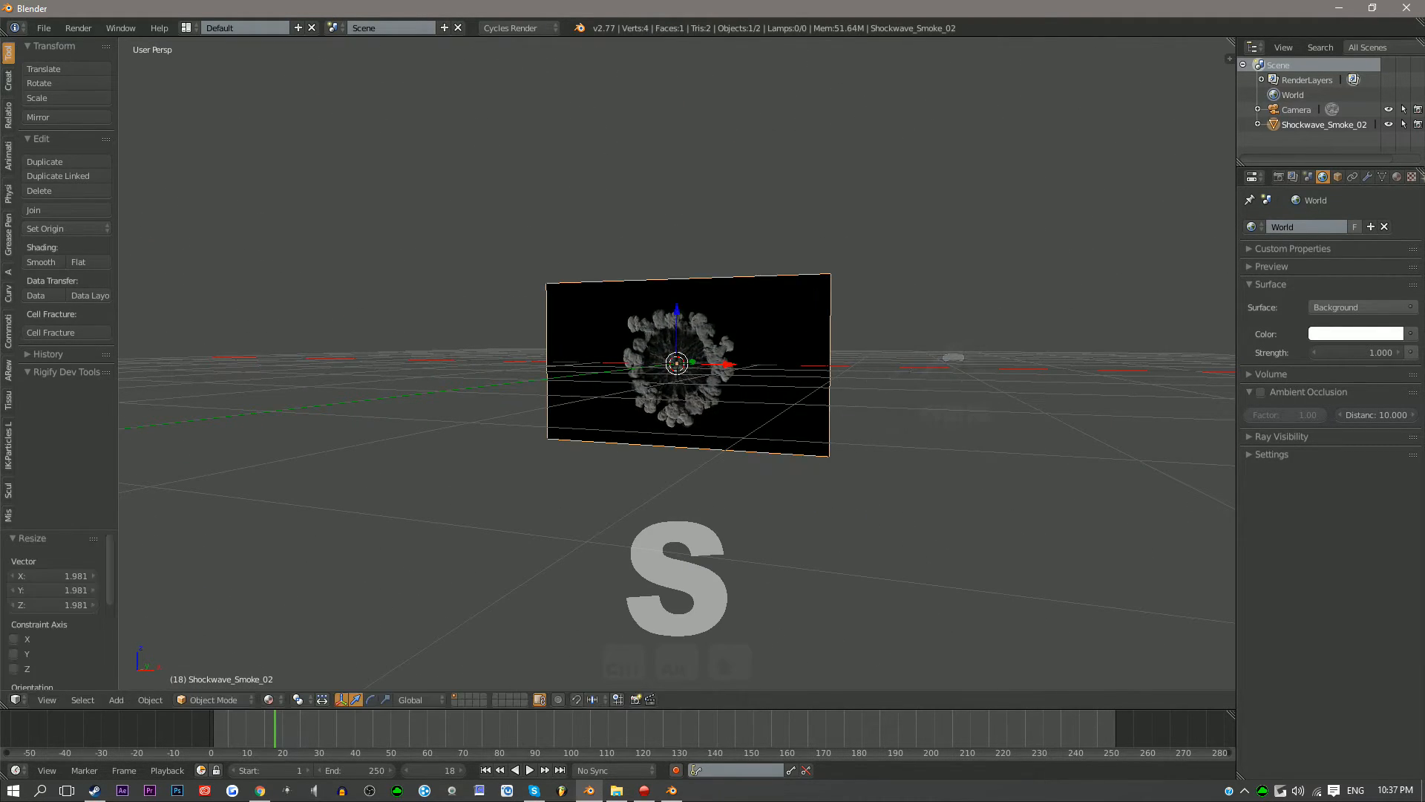
{"action": "key", "text": "KP_0"}
{"action": "key", "text": "s"}
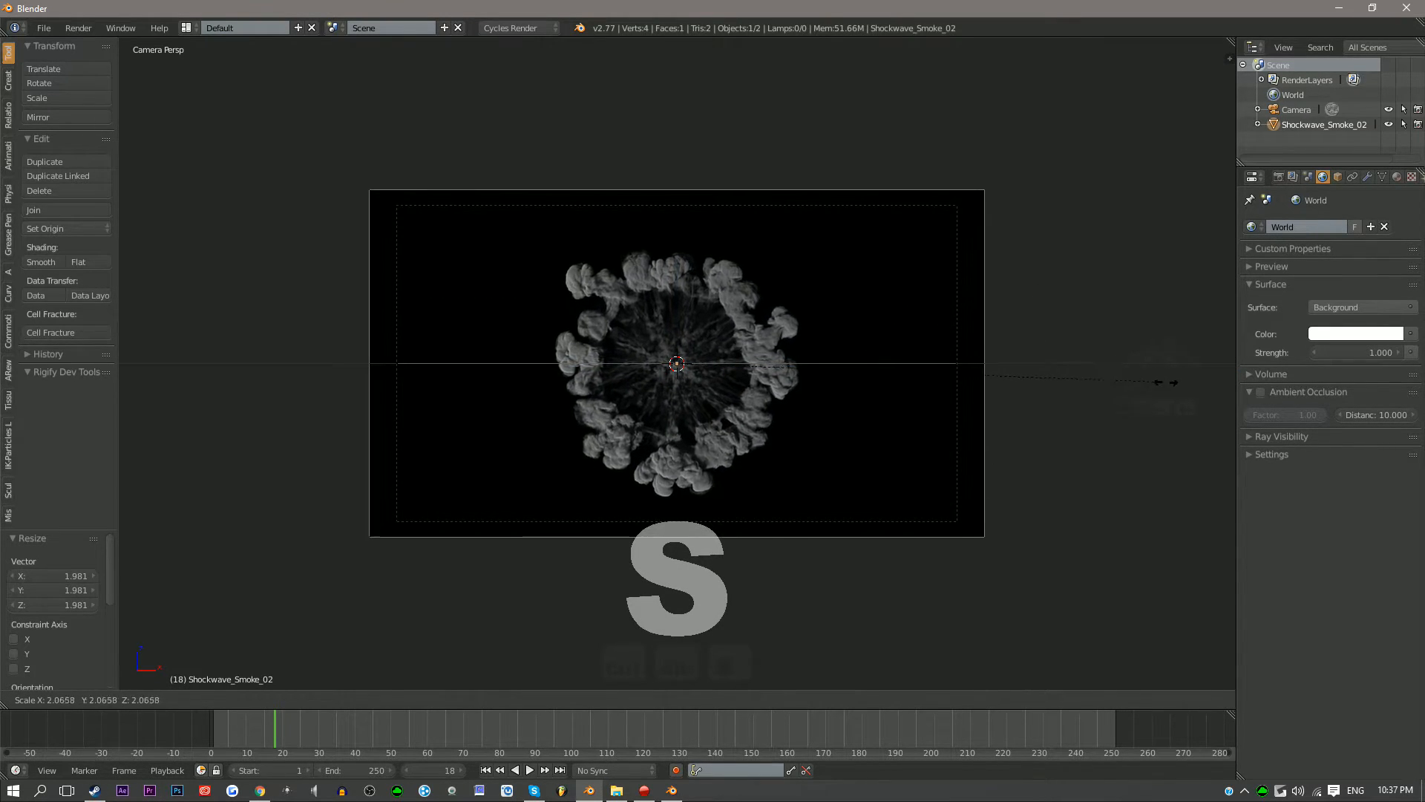
{"action": "left_click", "coordinate": [1113, 405]}
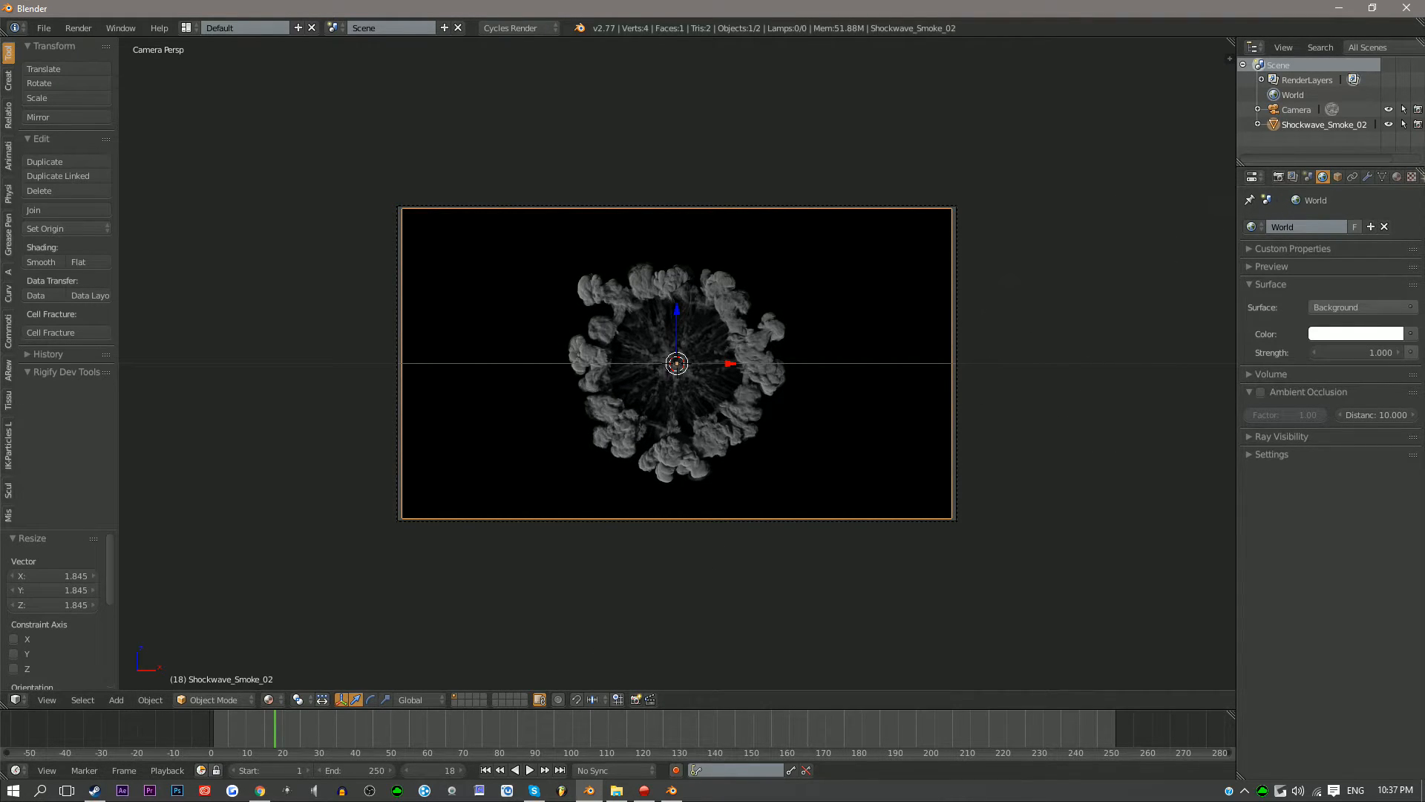
Render frame 18 from the realigned camera and examine the smoke as it renders
{"action": "left_click", "coordinate": [1278, 177]}
{"action": "left_click", "coordinate": [1269, 244]}
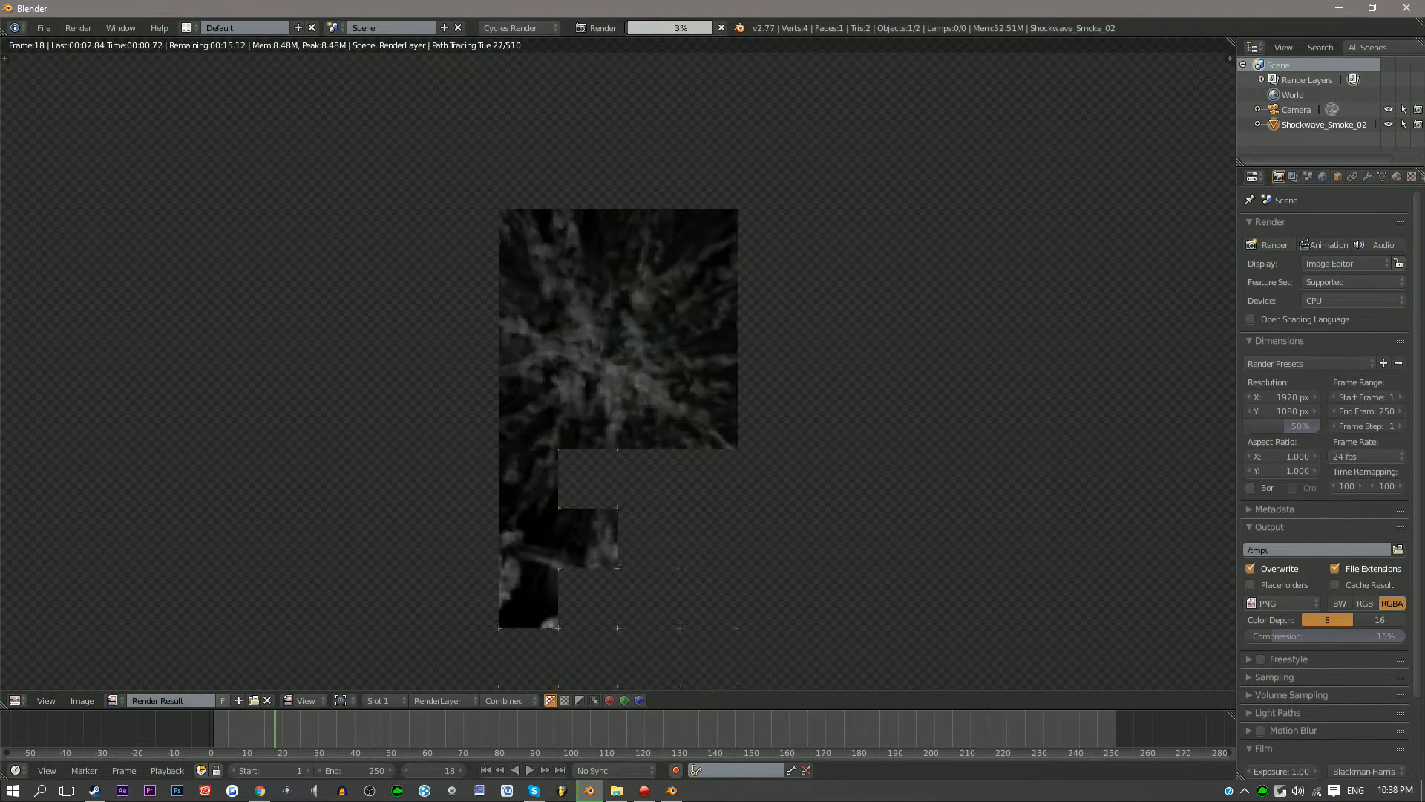
{"action": "scroll", "coordinate": [618, 363], "scroll_direction": "down", "scroll_amount": 6}
{"action": "scroll", "coordinate": [618, 363], "scroll_direction": "up", "scroll_amount": 4}
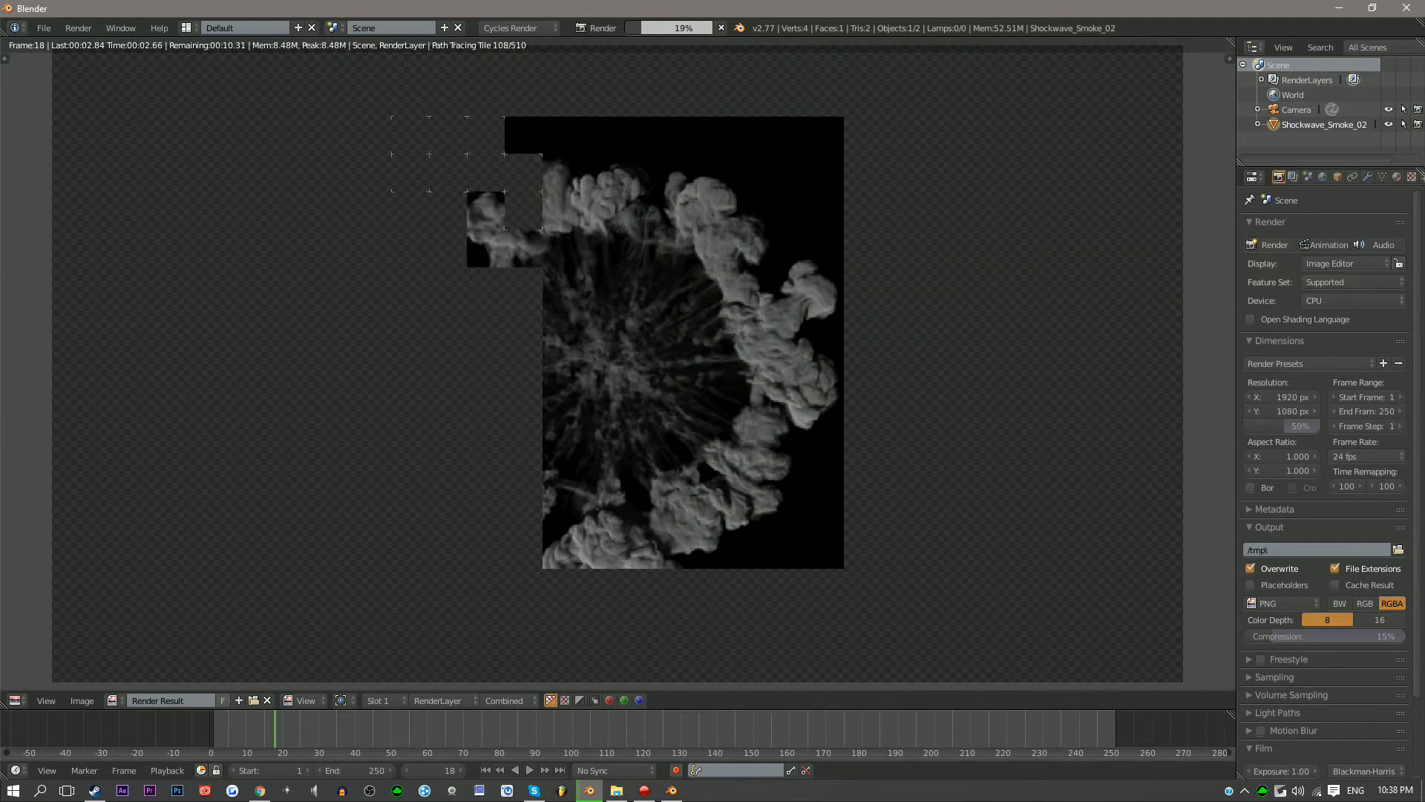
Set the render device to GPU Compute, render frame 18 again, and close the result after checking it
{"action": "left_click", "coordinate": [1353, 300]}
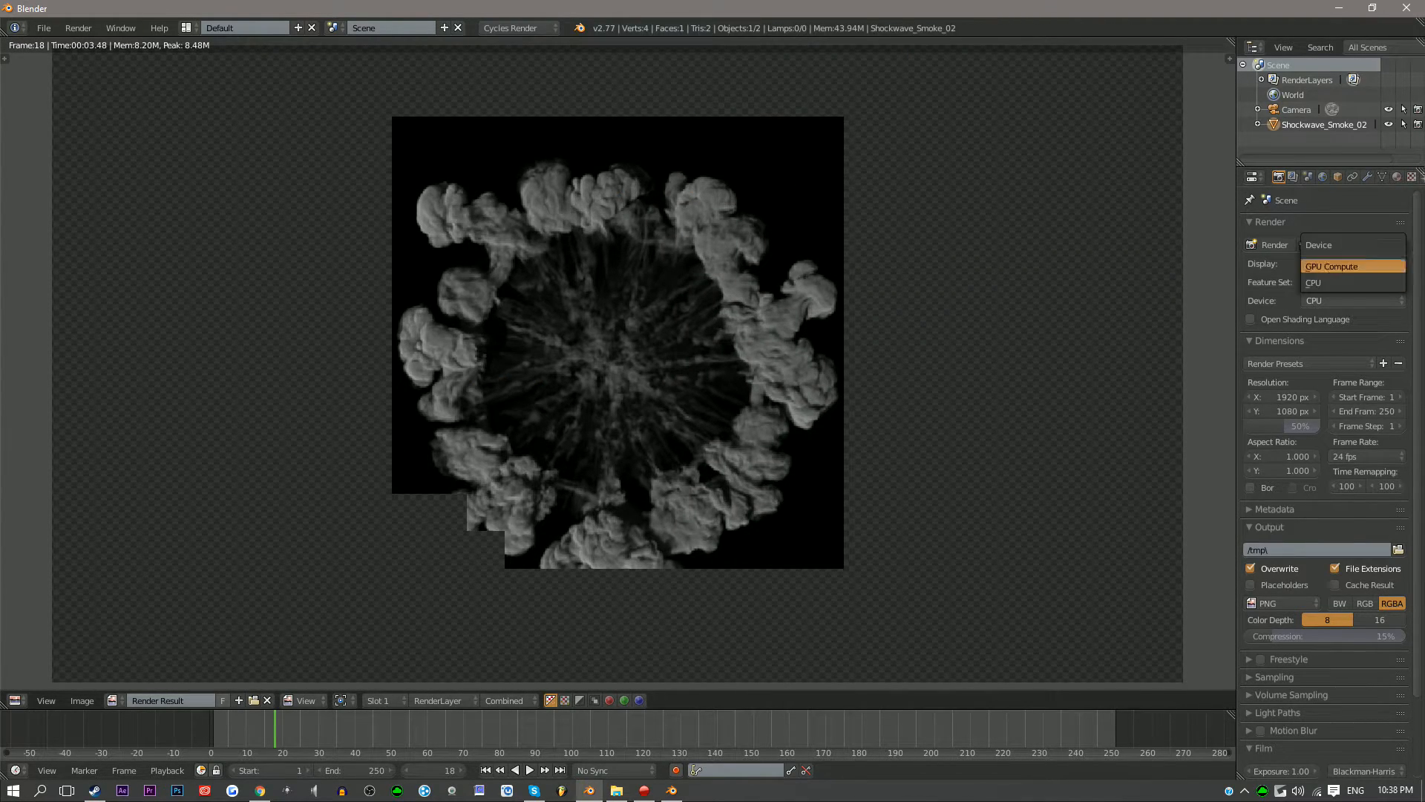
{"action": "left_click", "coordinate": [1350, 266]}
{"action": "left_click", "coordinate": [1271, 245]}
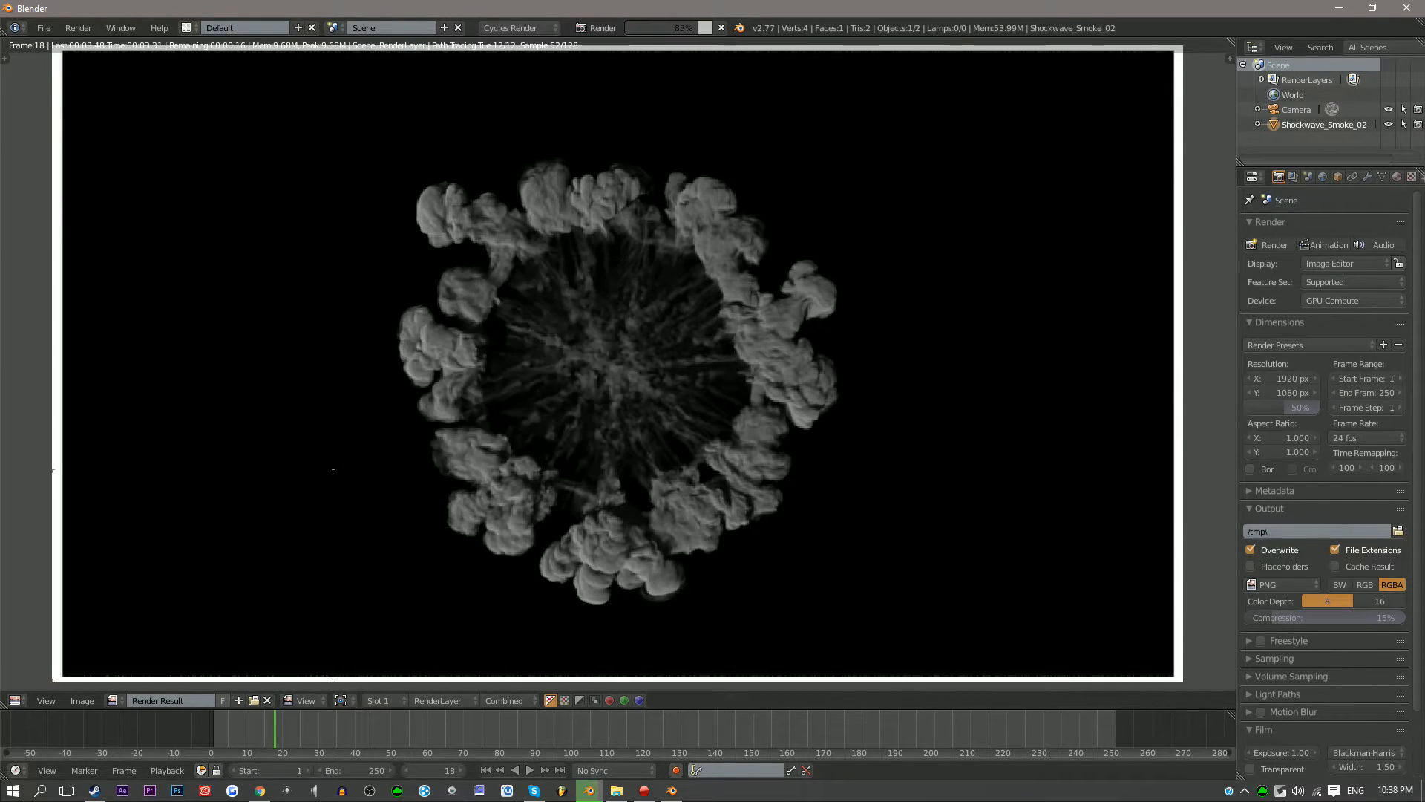
{"action": "scroll", "coordinate": [618, 364], "scroll_direction": "down", "scroll_amount": 2}
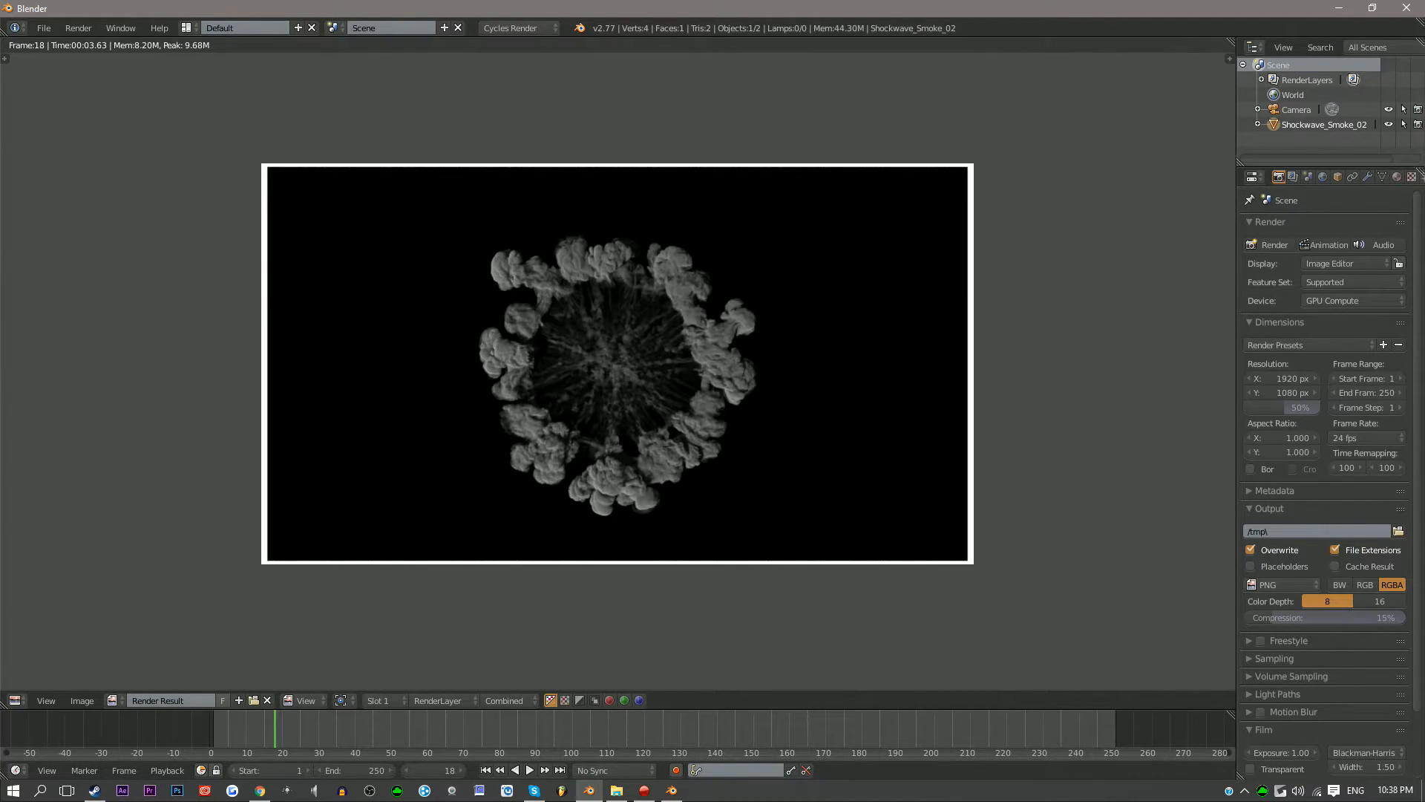
{"action": "key", "text": "Escape"}
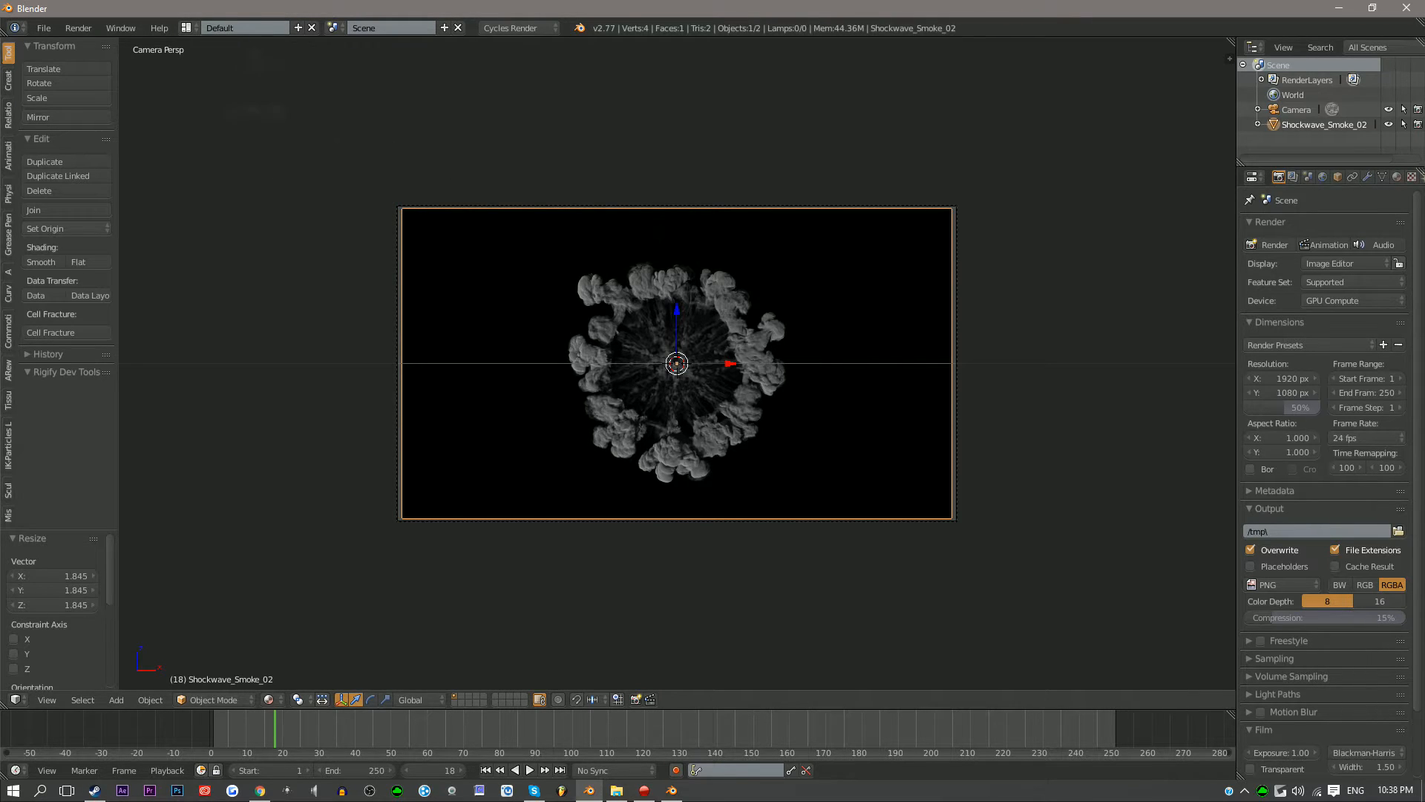
Switch to the Compositing screen layout and show the shockwave plane's material nodes in the node editor
{"action": "left_click", "coordinate": [188, 28]}
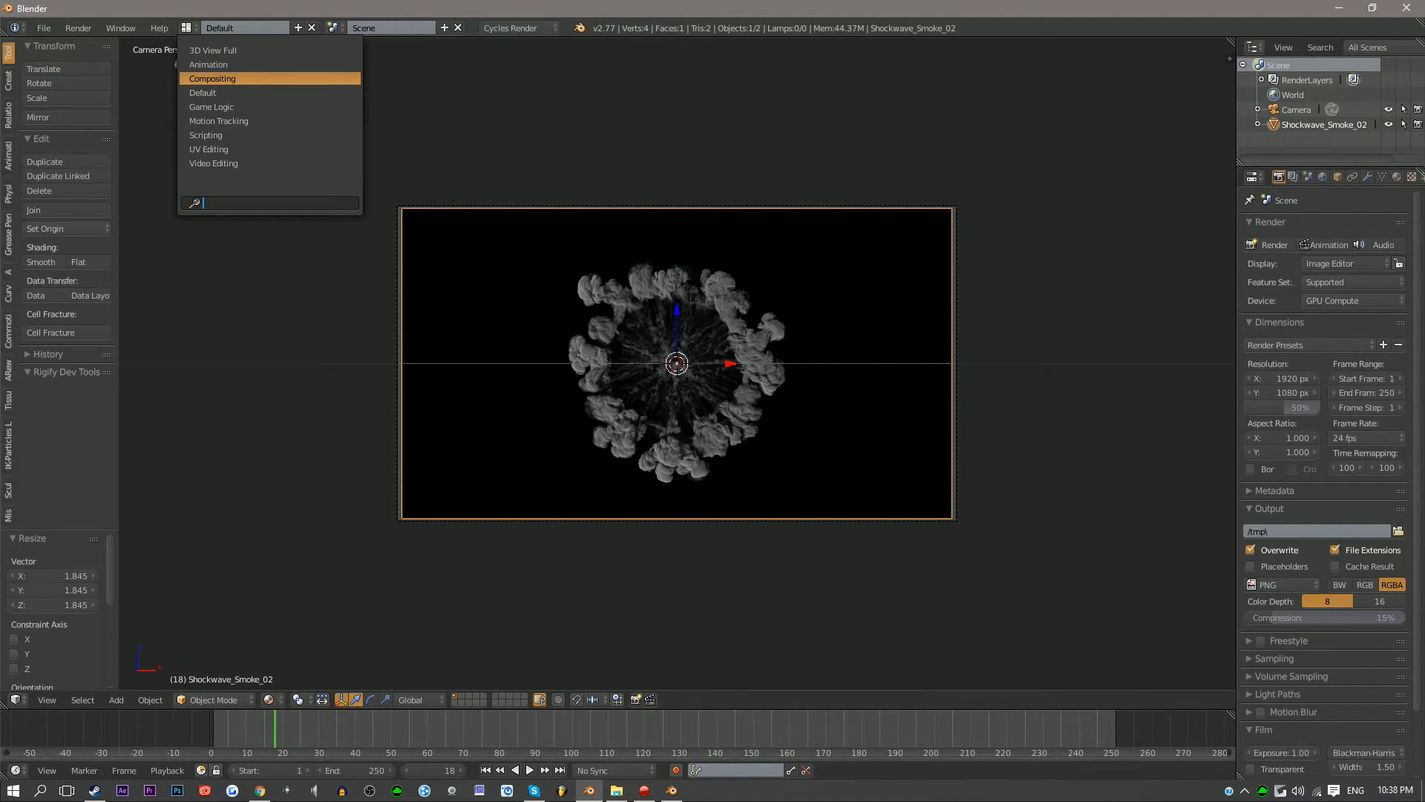
{"action": "left_click", "coordinate": [223, 79]}
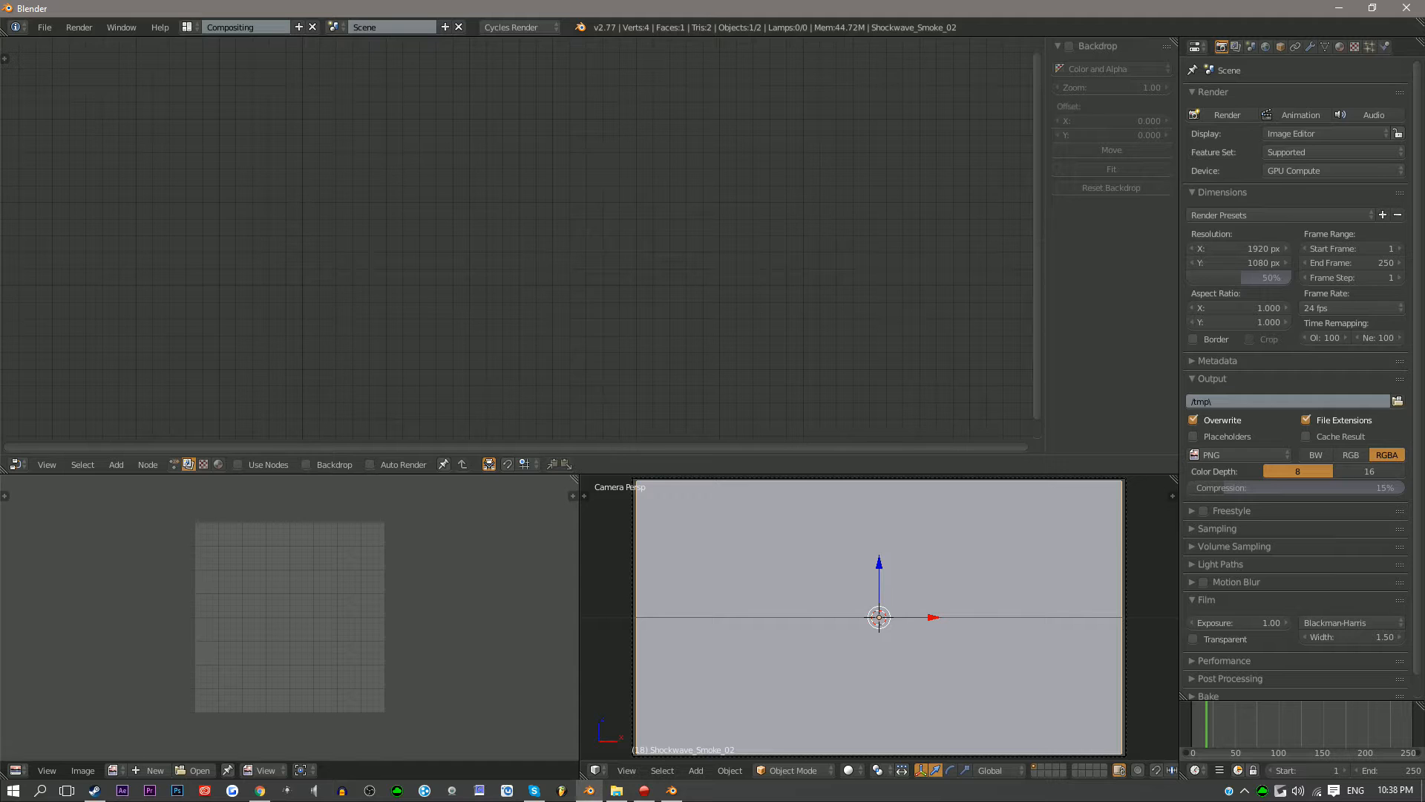
{"action": "left_click", "coordinate": [218, 464]}
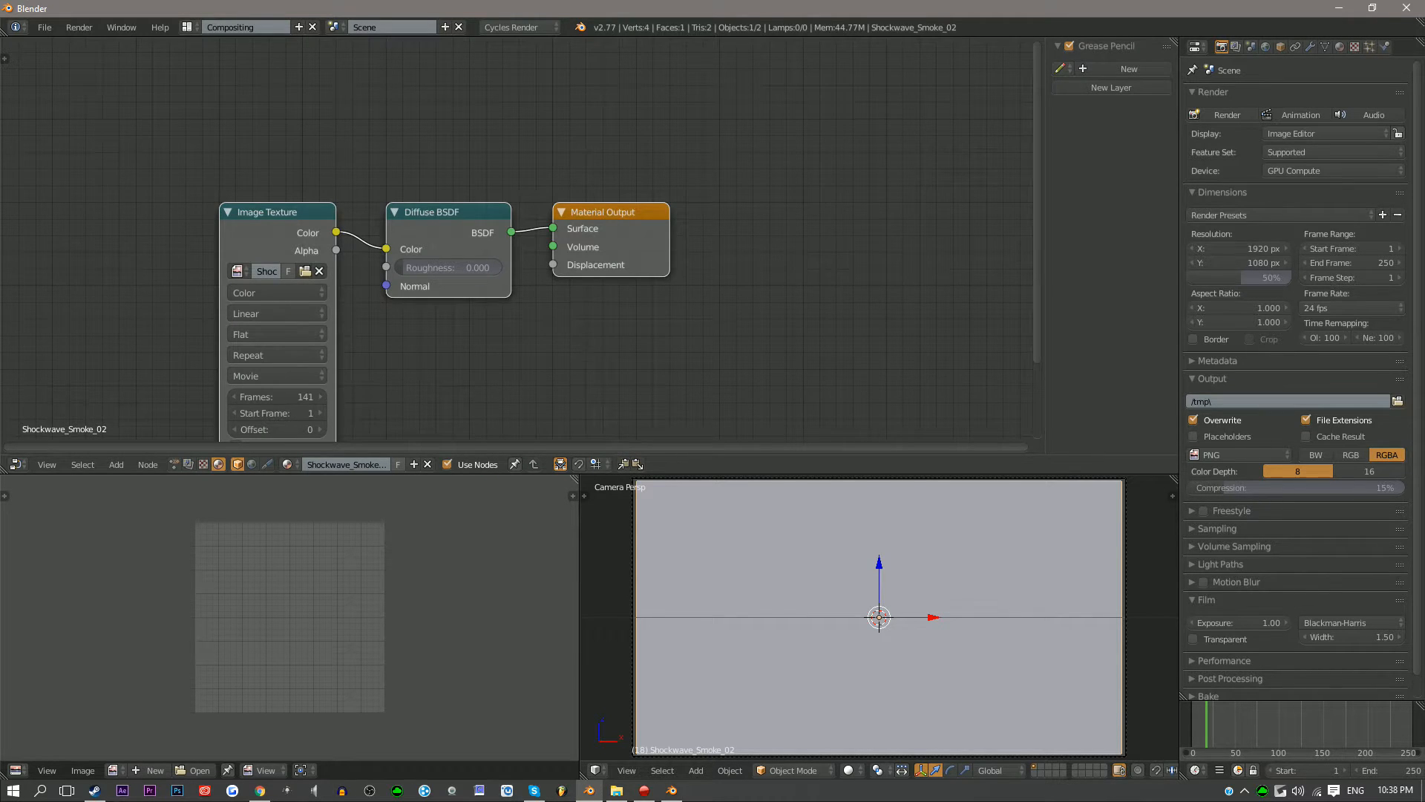
Spread the Image Texture, Diffuse BSDF and Material Output nodes far apart to make room between them
{"action": "scroll", "coordinate": [521, 239], "scroll_direction": "down", "scroll_amount": 12}
{"action": "middle_click_drag", "start_coordinate": [521, 239], "coordinate": [556, 155]}
{"action": "scroll", "coordinate": [521, 239], "scroll_direction": "up", "scroll_amount": 9}
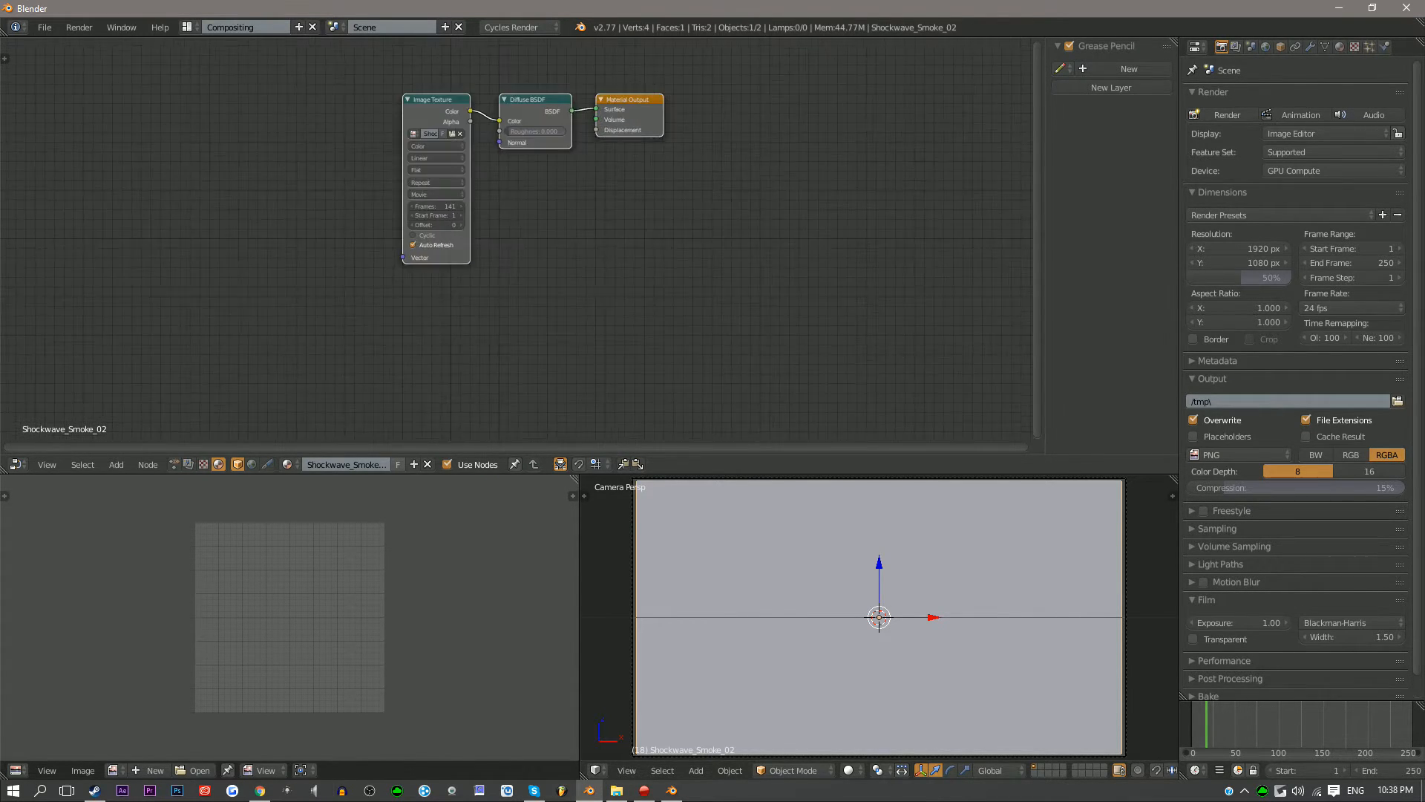
{"action": "middle_click_drag", "start_coordinate": [521, 239], "coordinate": [744, 295]}
{"action": "left_click_drag", "start_coordinate": [623, 105], "coordinate": [110, 91]}
{"action": "left_click_drag", "start_coordinate": [750, 105], "coordinate": [460, 90]}
{"action": "left_click_drag", "start_coordinate": [883, 104], "coordinate": [950, 85]}
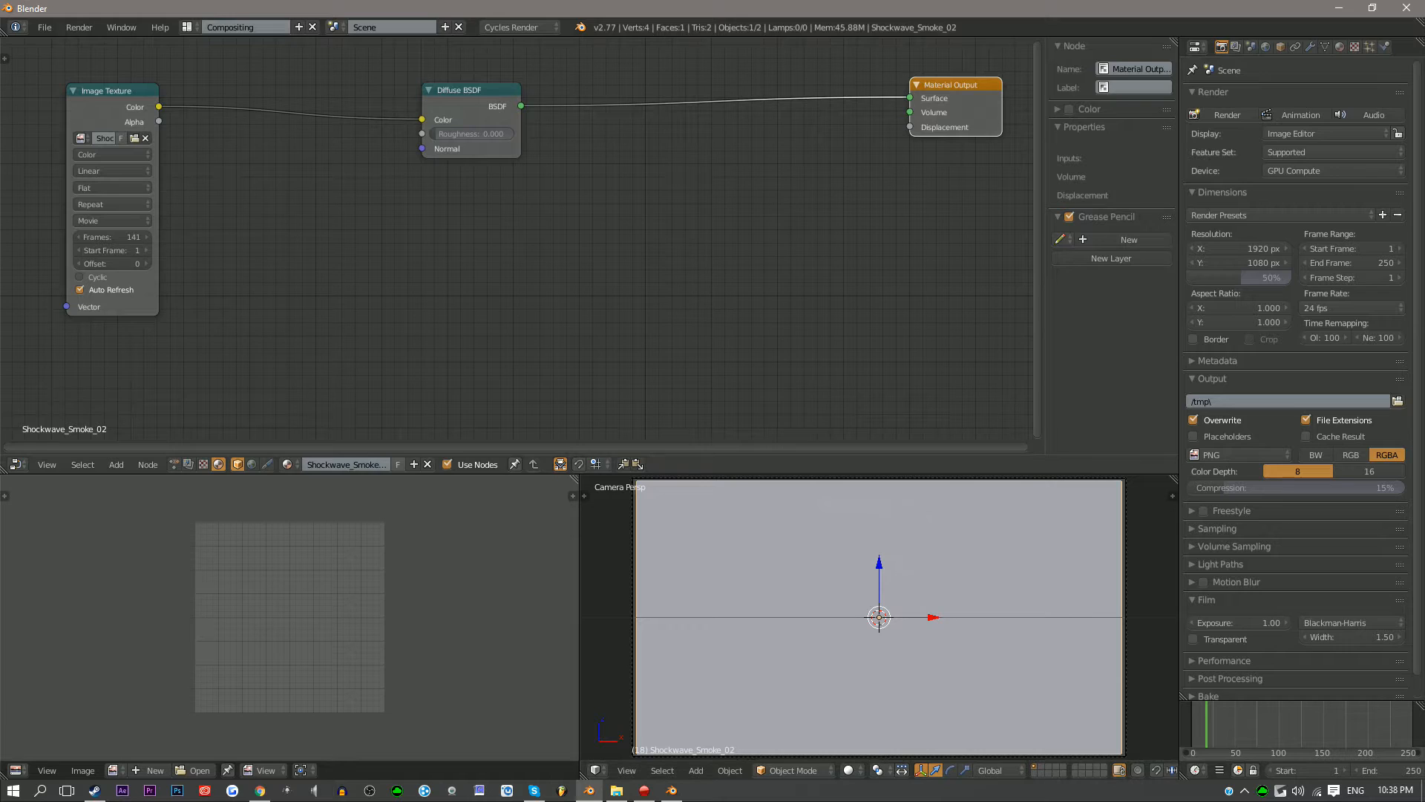
Replace the Diffuse BSDF with a Transparent BSDF, wiring the Image Texture's colour into it and its output into the Material Output's surface
{"action": "left_click", "coordinate": [472, 90]}
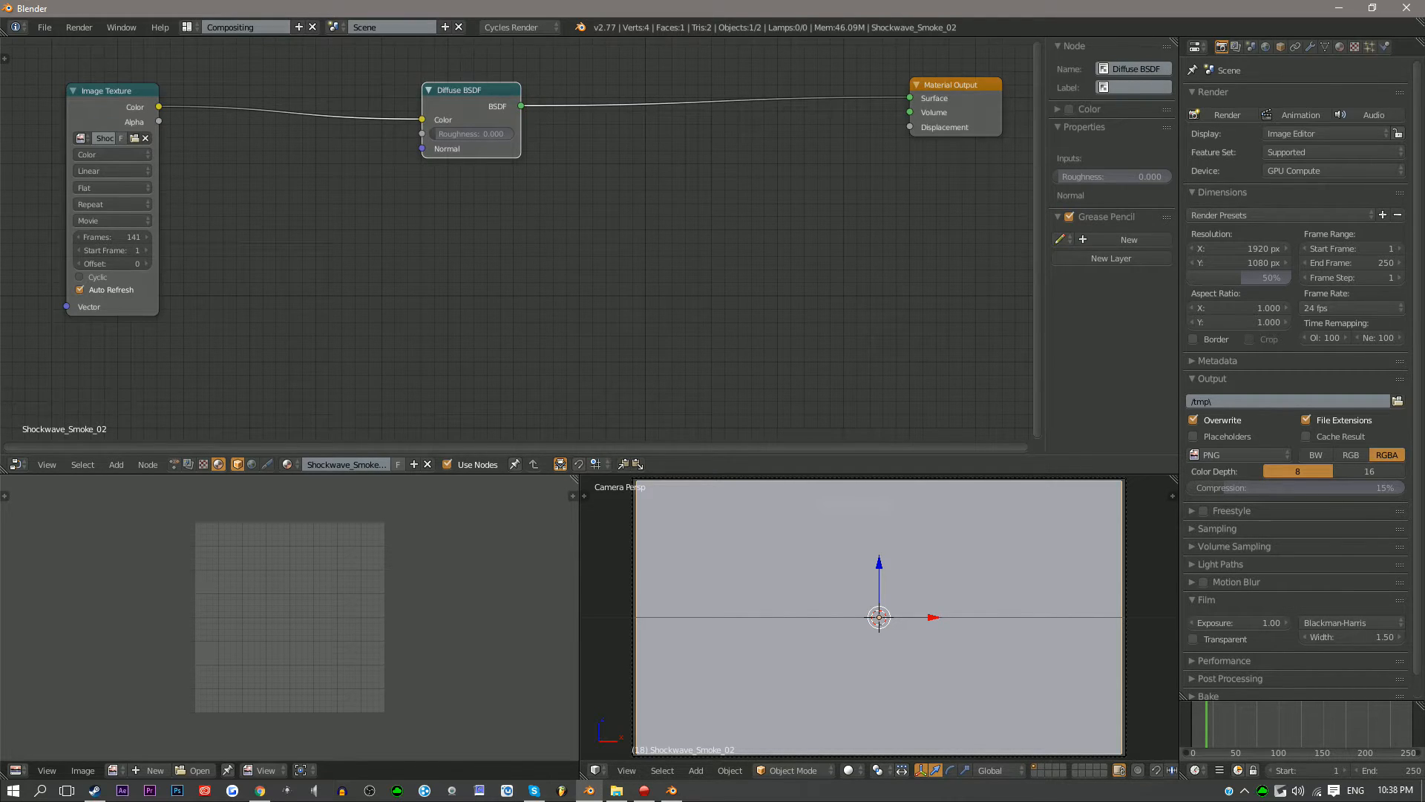
{"action": "key", "text": "x"}
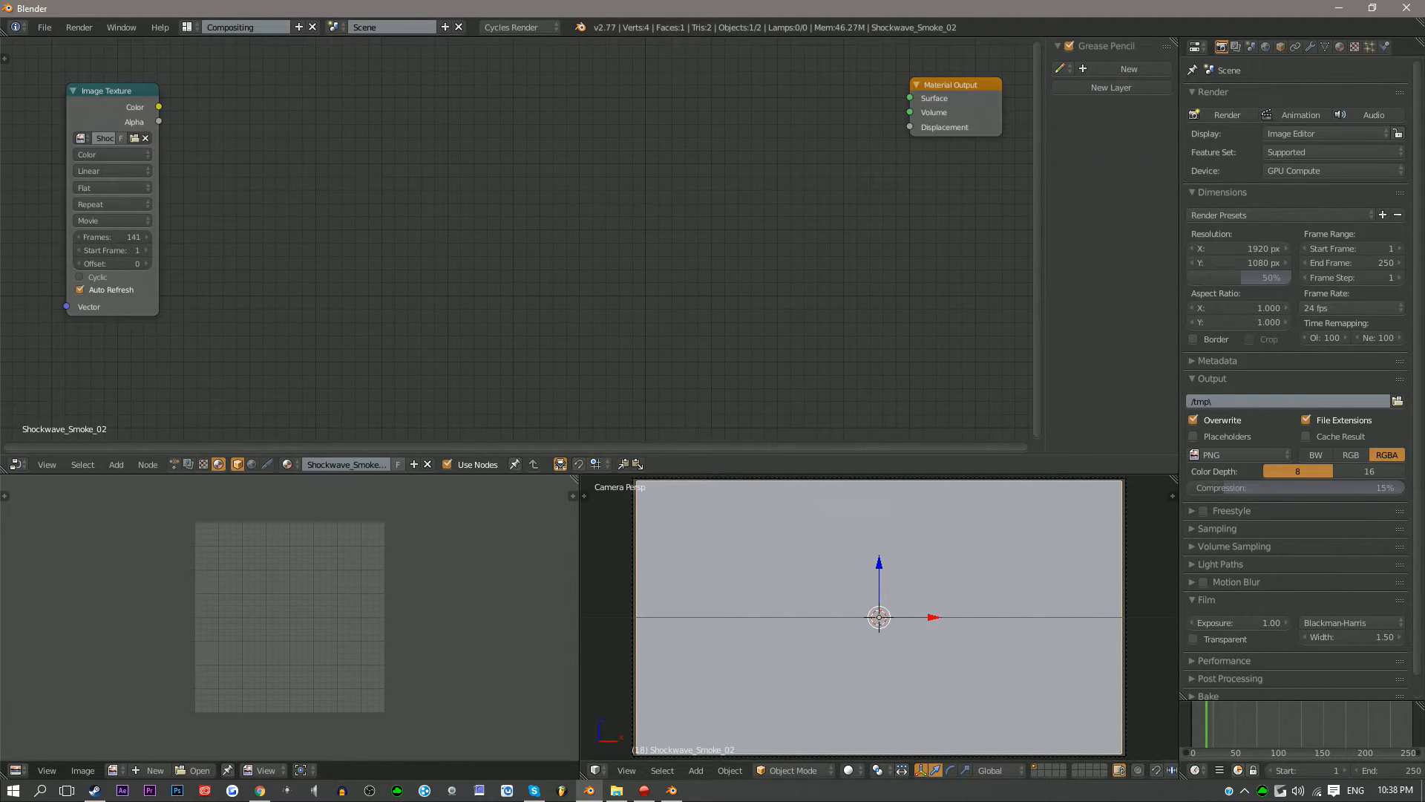
{"action": "key", "text": "shift+a"}
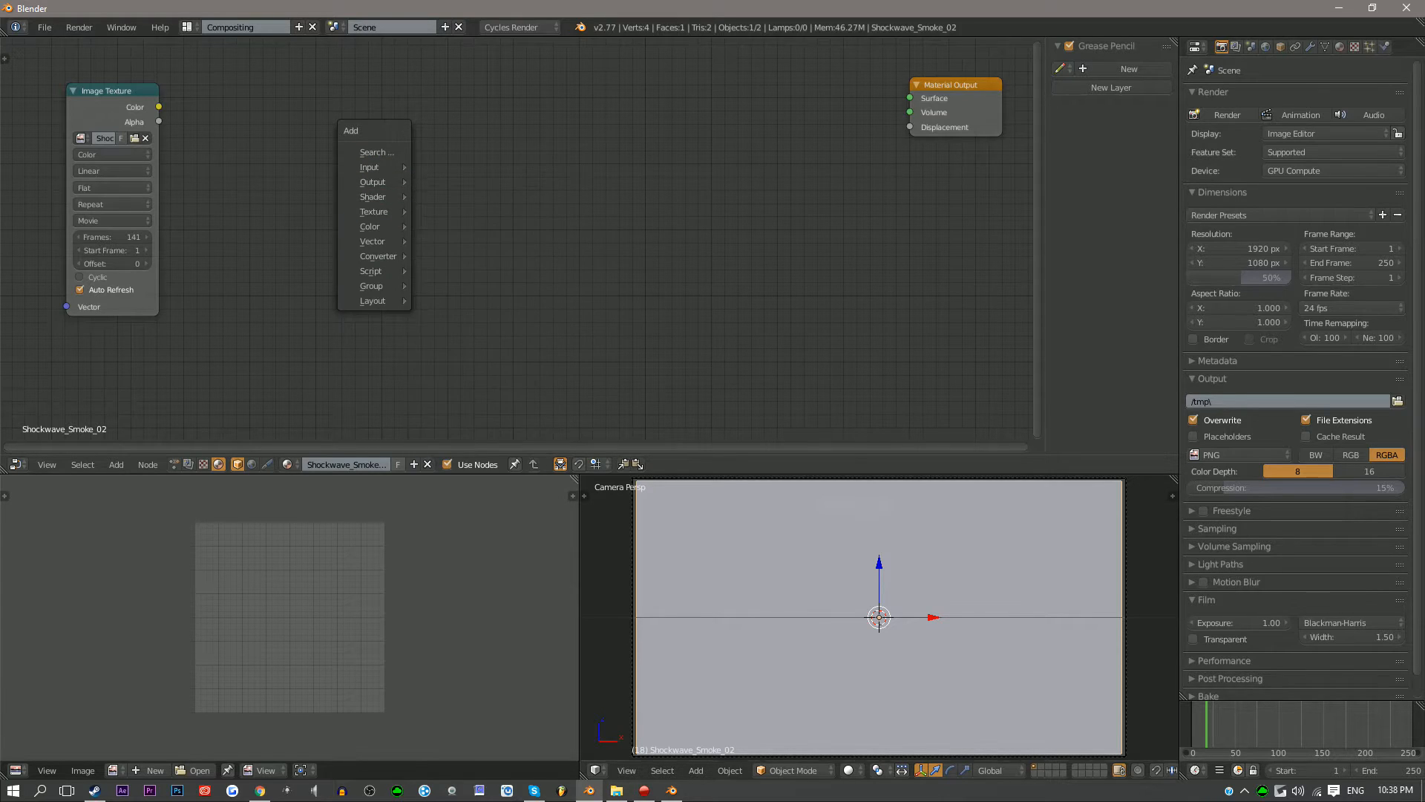
{"action": "mouse_move", "coordinate": [373, 197]}
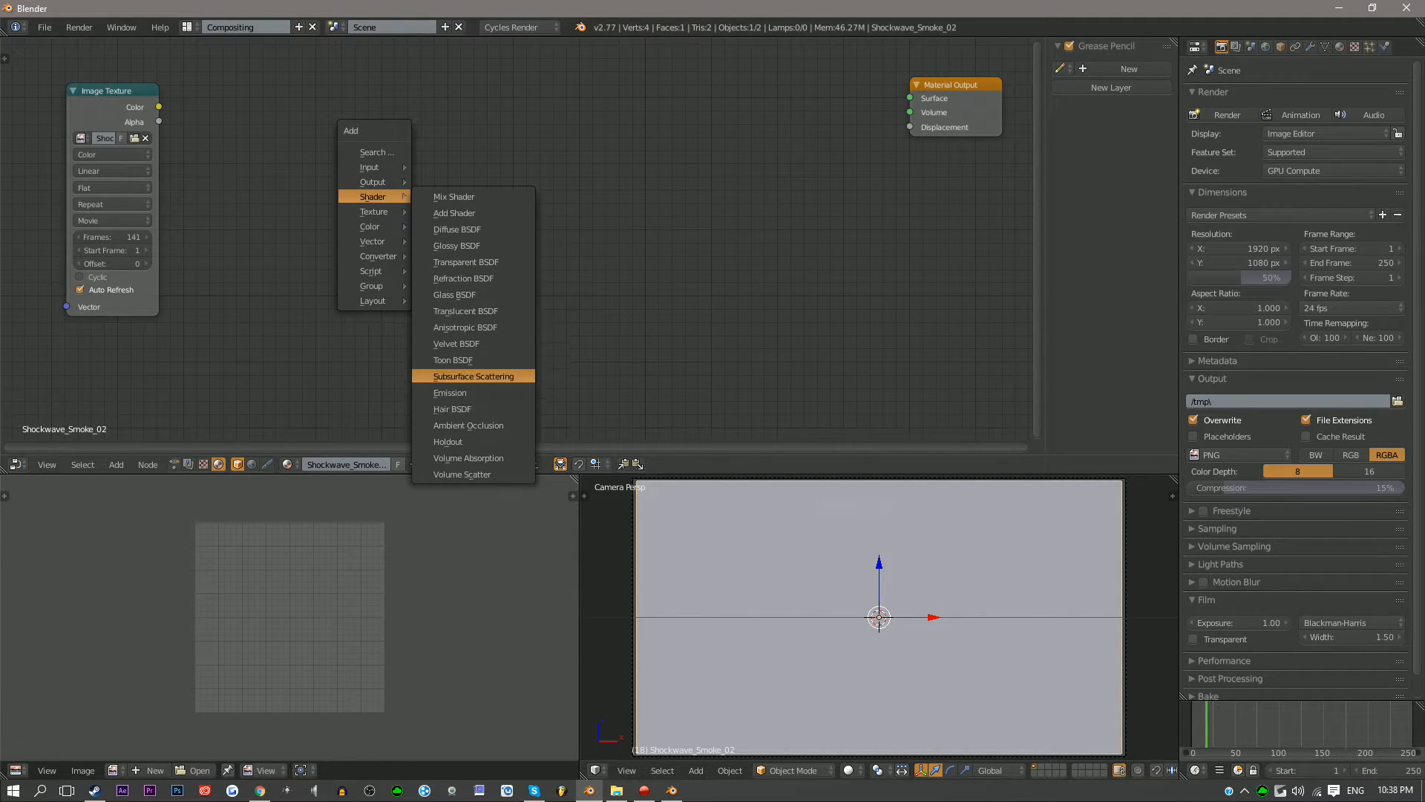
{"action": "left_click", "coordinate": [467, 262]}
{"action": "left_click", "coordinate": [604, 123]}
{"action": "left_click_drag", "start_coordinate": [159, 107], "coordinate": [605, 158]}
{"action": "left_click_drag", "start_coordinate": [696, 144], "coordinate": [910, 98]}
{"action": "left_click_drag", "start_coordinate": [653, 130], "coordinate": [749, 108]}
Insert an Invert node on the link between the Image Texture and the Transparent BSDF
{"action": "key", "text": "shift+a"}
{"action": "mouse_move", "coordinate": [380, 239]}
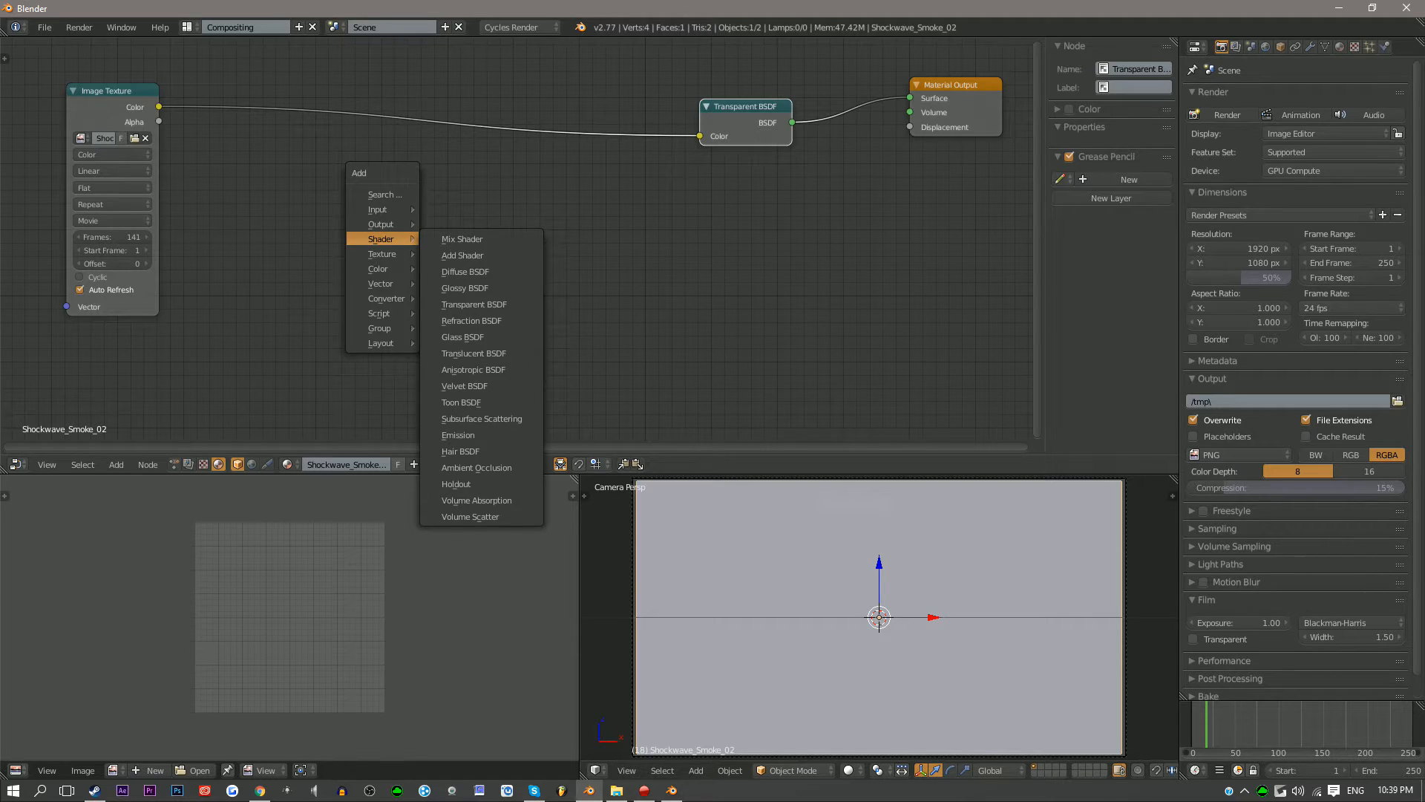
{"action": "mouse_move", "coordinate": [379, 209]}
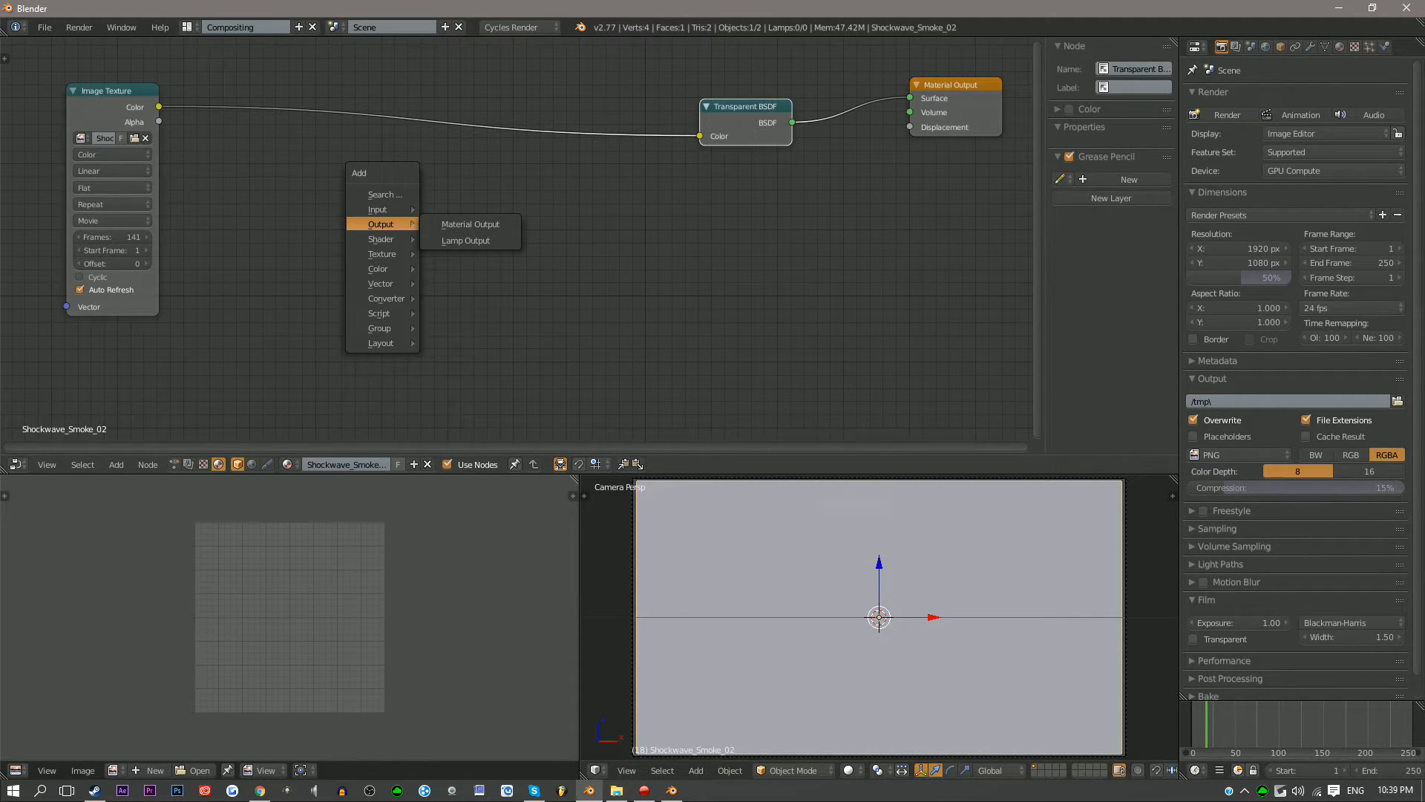
{"action": "mouse_move", "coordinate": [379, 268]}
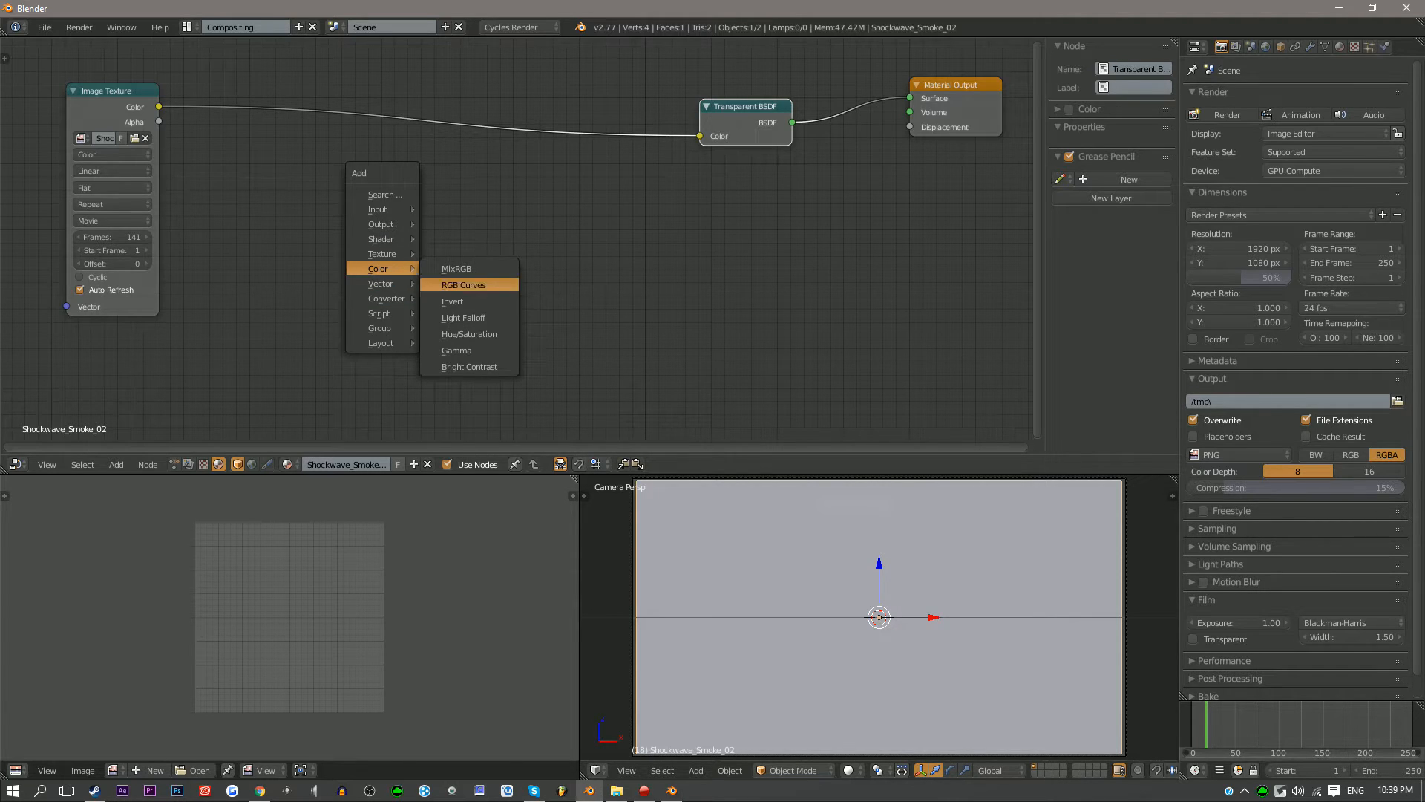
{"action": "left_click", "coordinate": [452, 302]}
{"action": "left_click", "coordinate": [372, 126]}
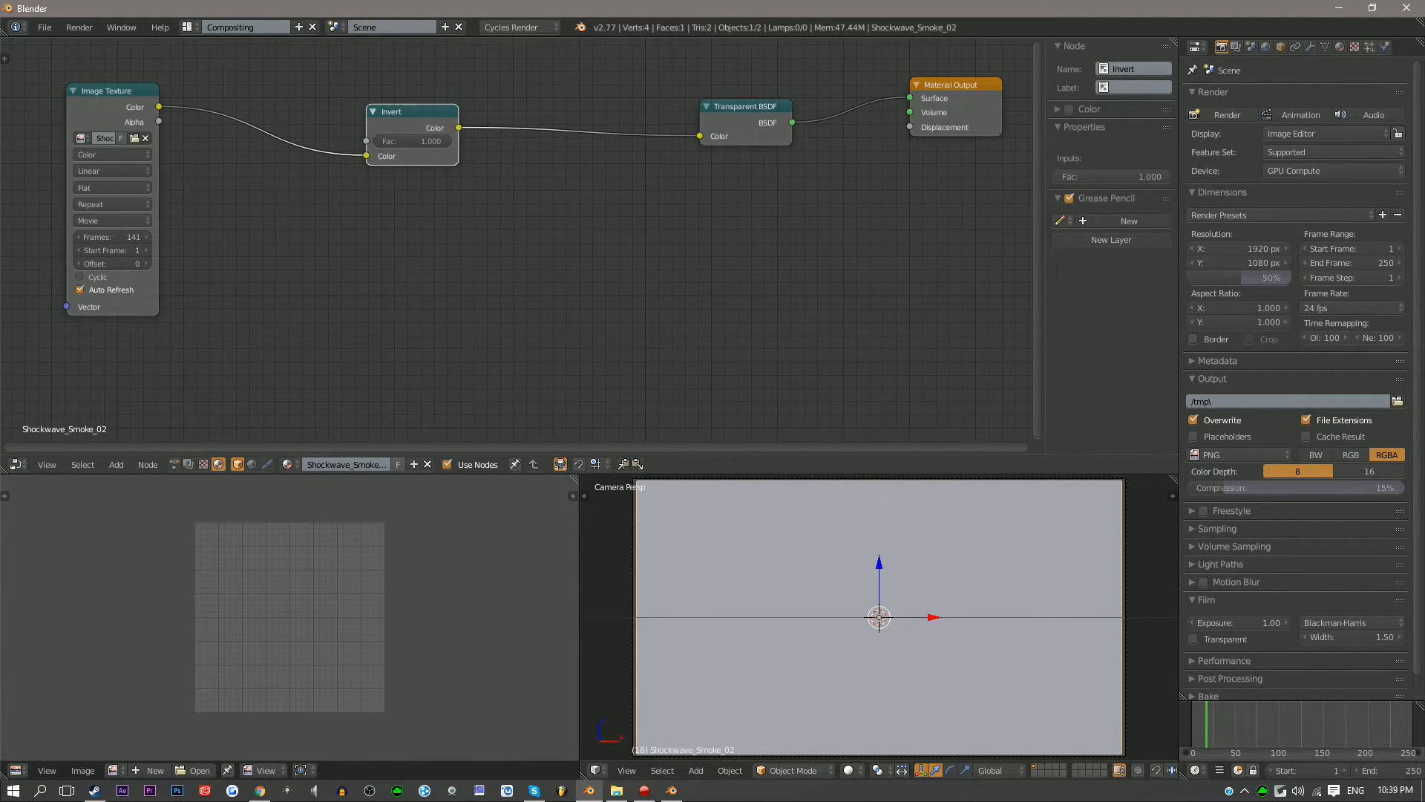
Render frame 18 with the inverted texture and examine the smoke ring up close and at full view
{"action": "key", "text": "F12"}
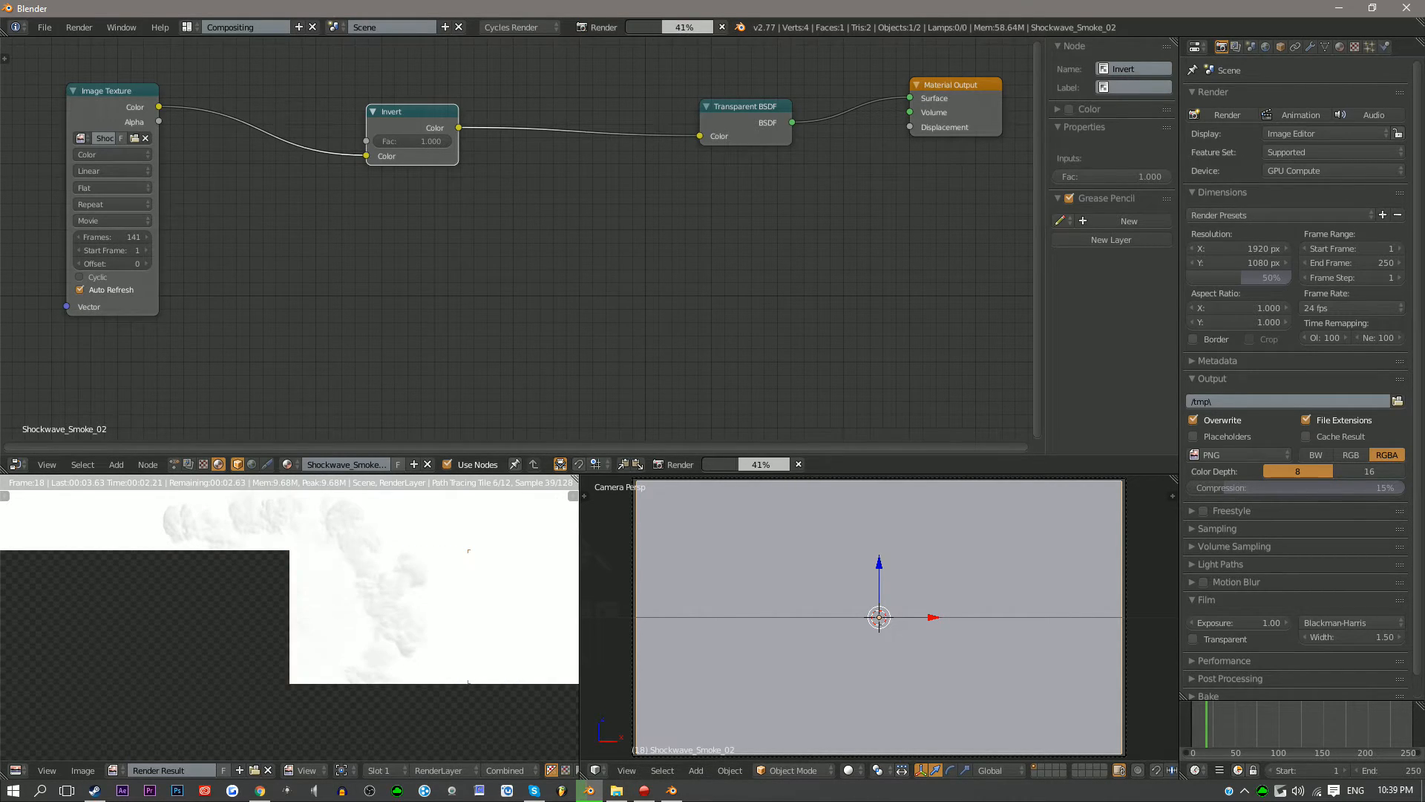
{"action": "scroll", "coordinate": [290, 617], "scroll_direction": "down", "scroll_amount": 5}
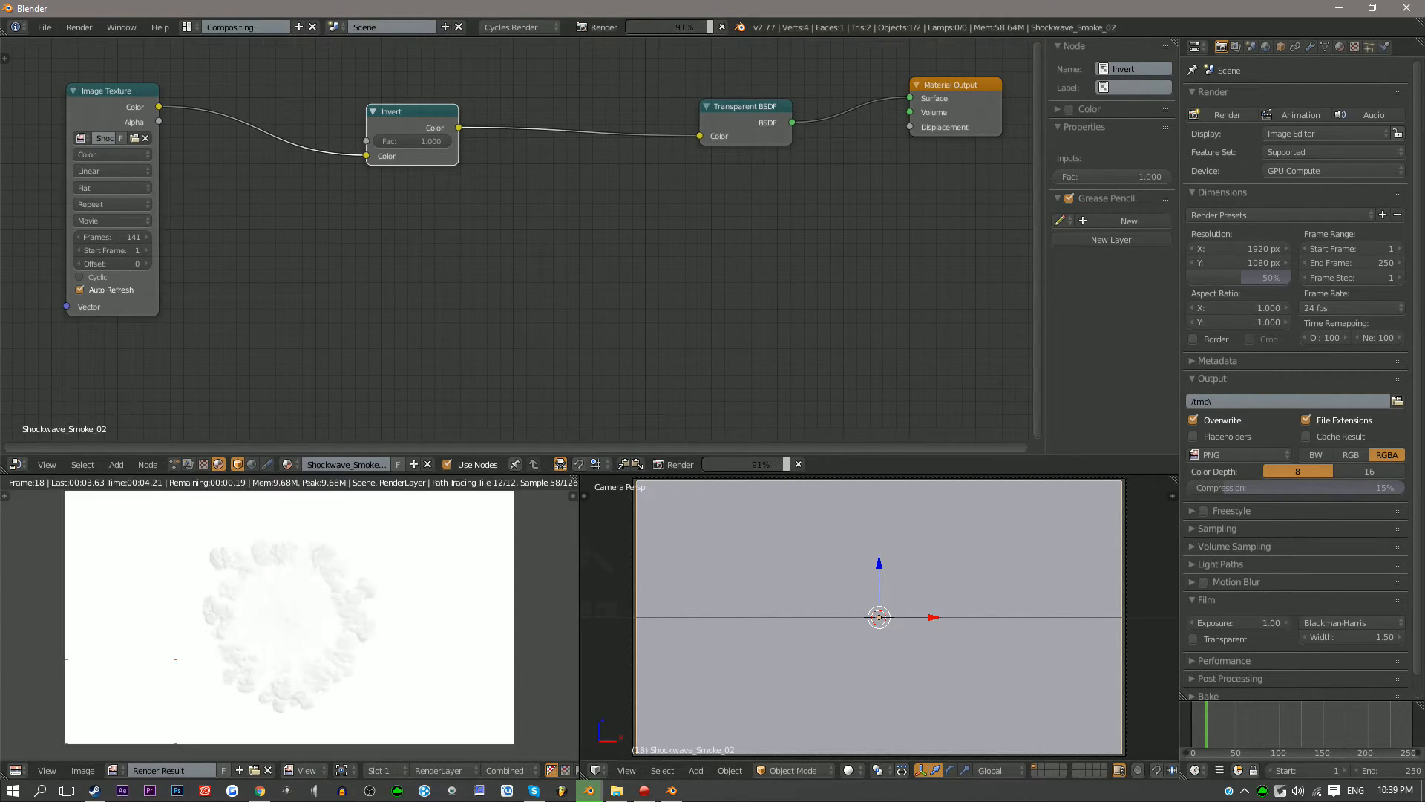
{"action": "scroll", "coordinate": [290, 617], "scroll_direction": "up", "scroll_amount": 8}
{"action": "scroll", "coordinate": [289, 617], "scroll_direction": "down", "scroll_amount": 7}
{"action": "scroll", "coordinate": [290, 617], "scroll_direction": "up", "scroll_amount": 4}
{"action": "scroll", "coordinate": [289, 617], "scroll_direction": "down", "scroll_amount": 4}
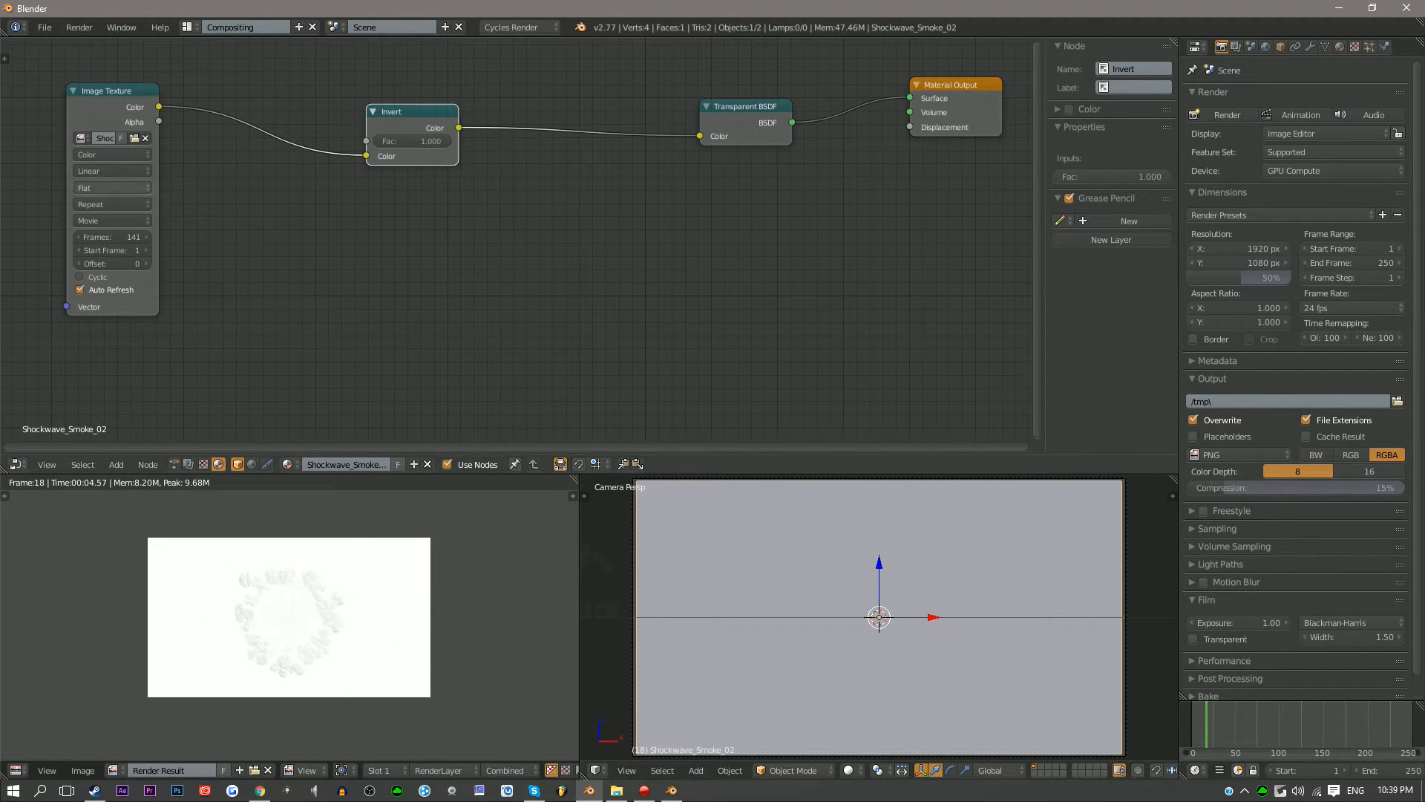
Load Shockwave_01.mp4 into the Image Texture node and render frame 18 to check the new clip
{"action": "left_click", "coordinate": [134, 138]}
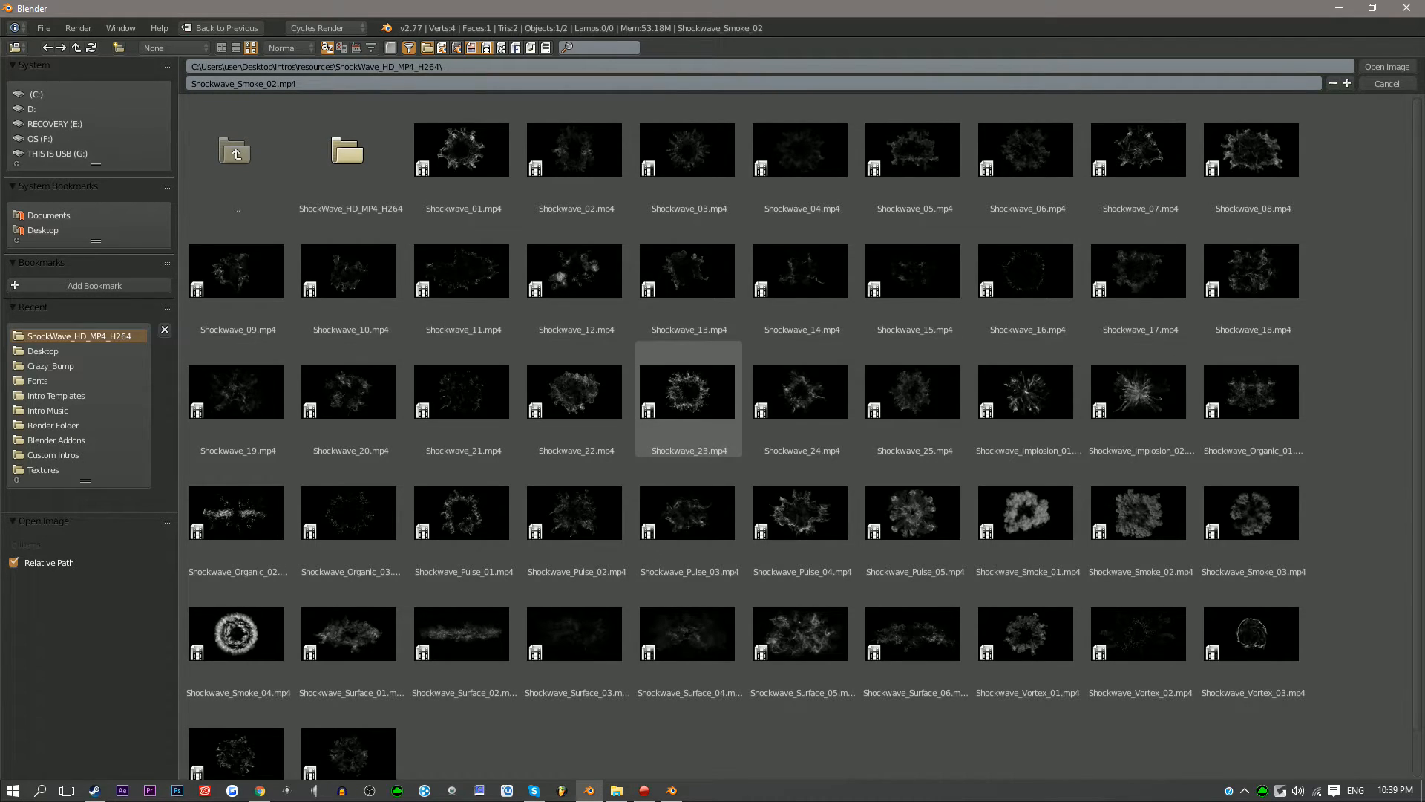
{"action": "left_click", "coordinate": [461, 156]}
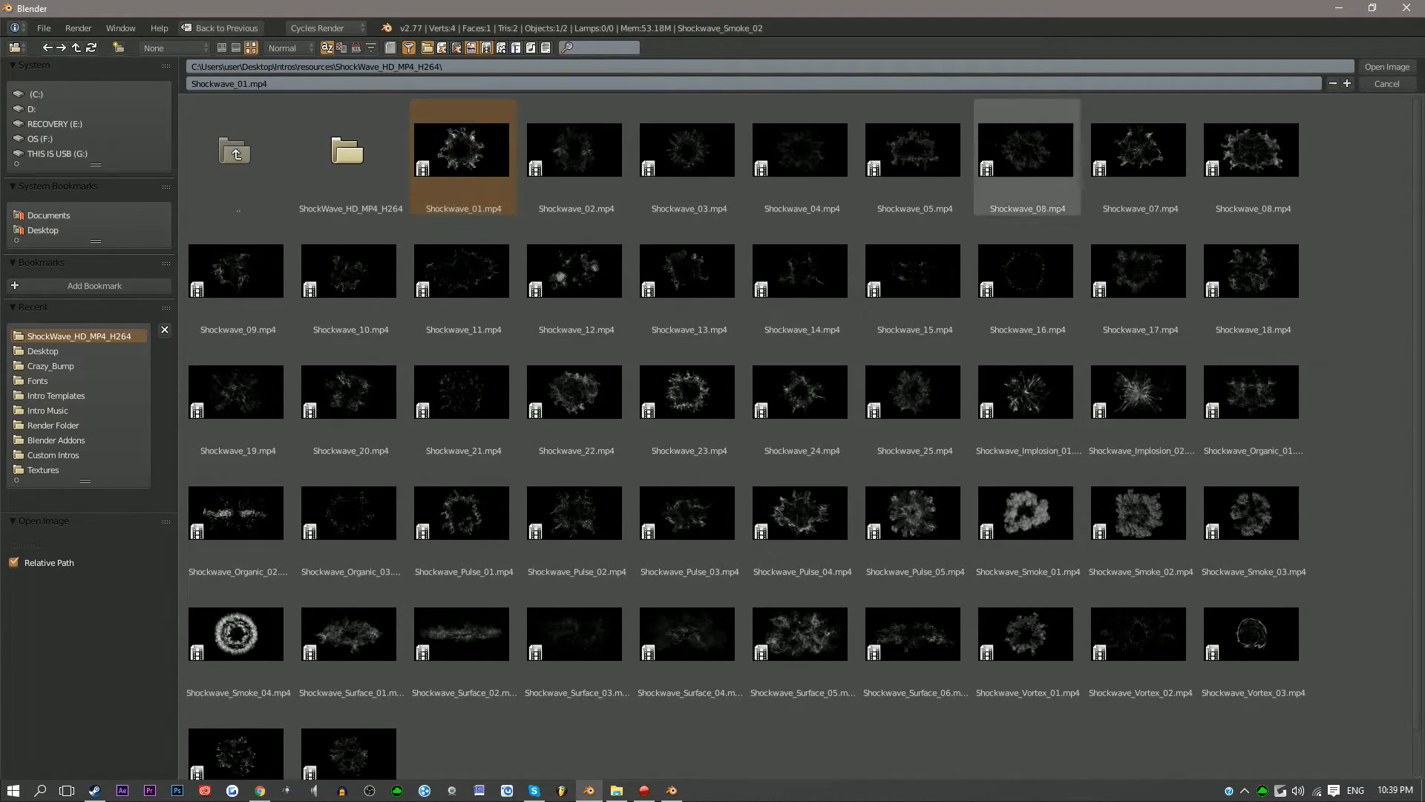
{"action": "left_click", "coordinate": [1386, 66]}
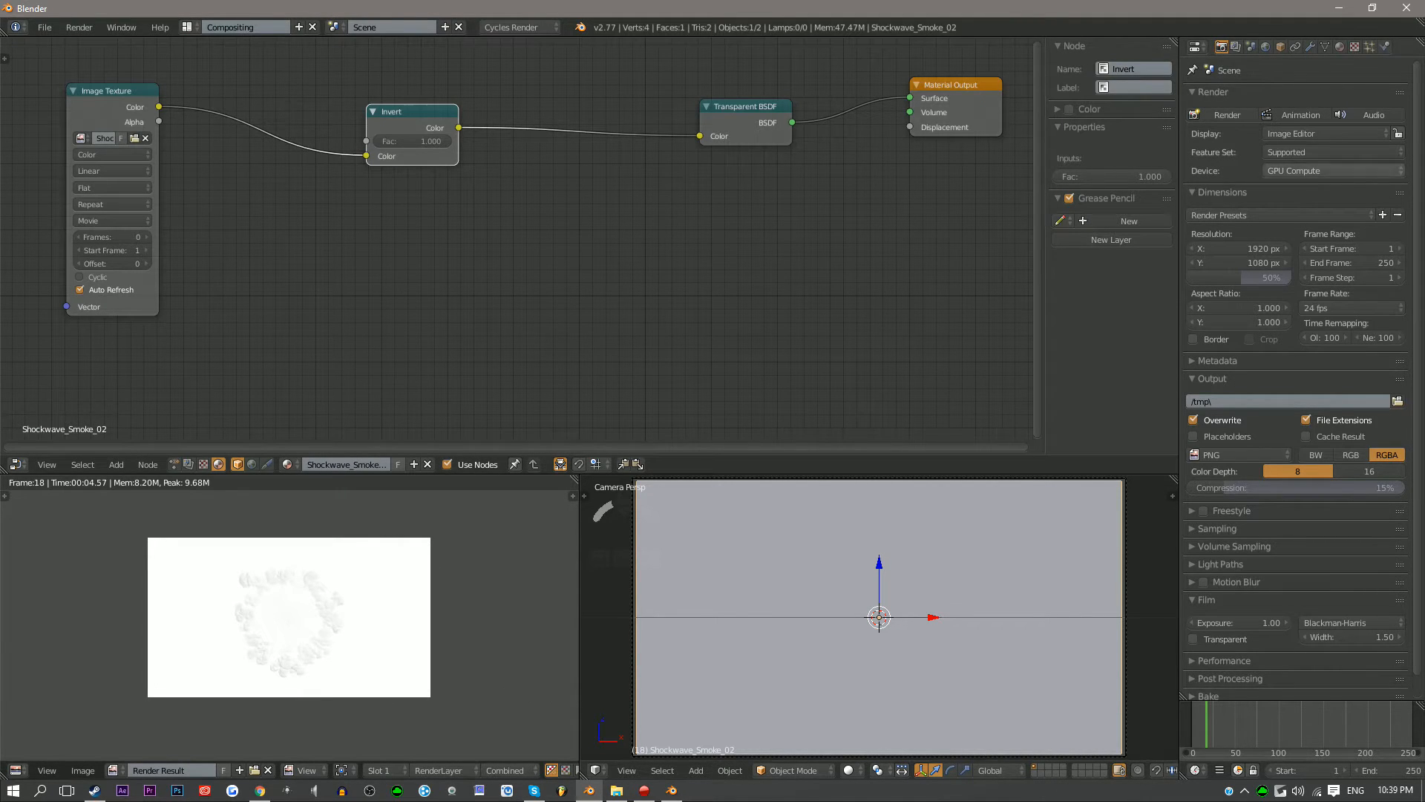
{"action": "key", "text": "F12"}
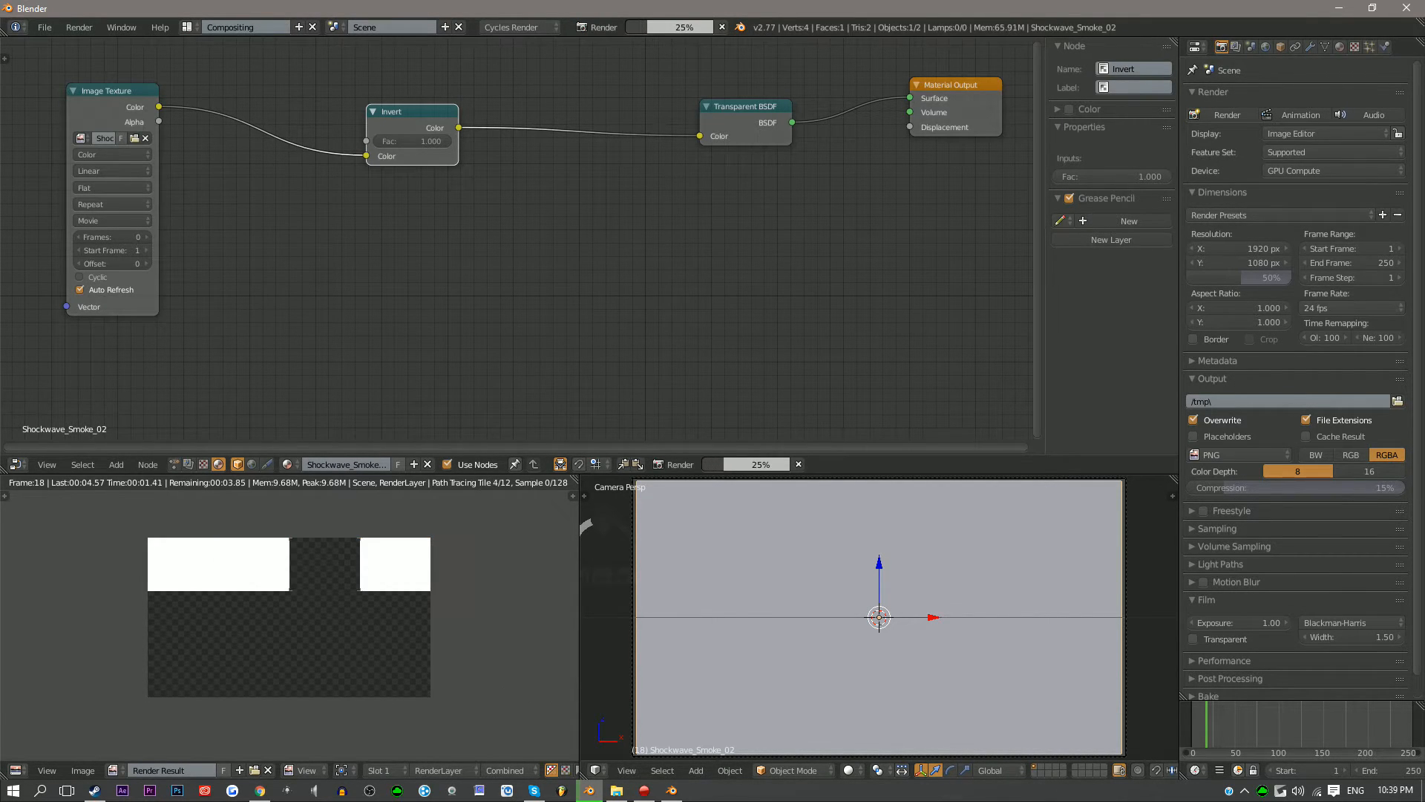
{"action": "scroll", "coordinate": [289, 616], "scroll_direction": "up", "scroll_amount": 6}
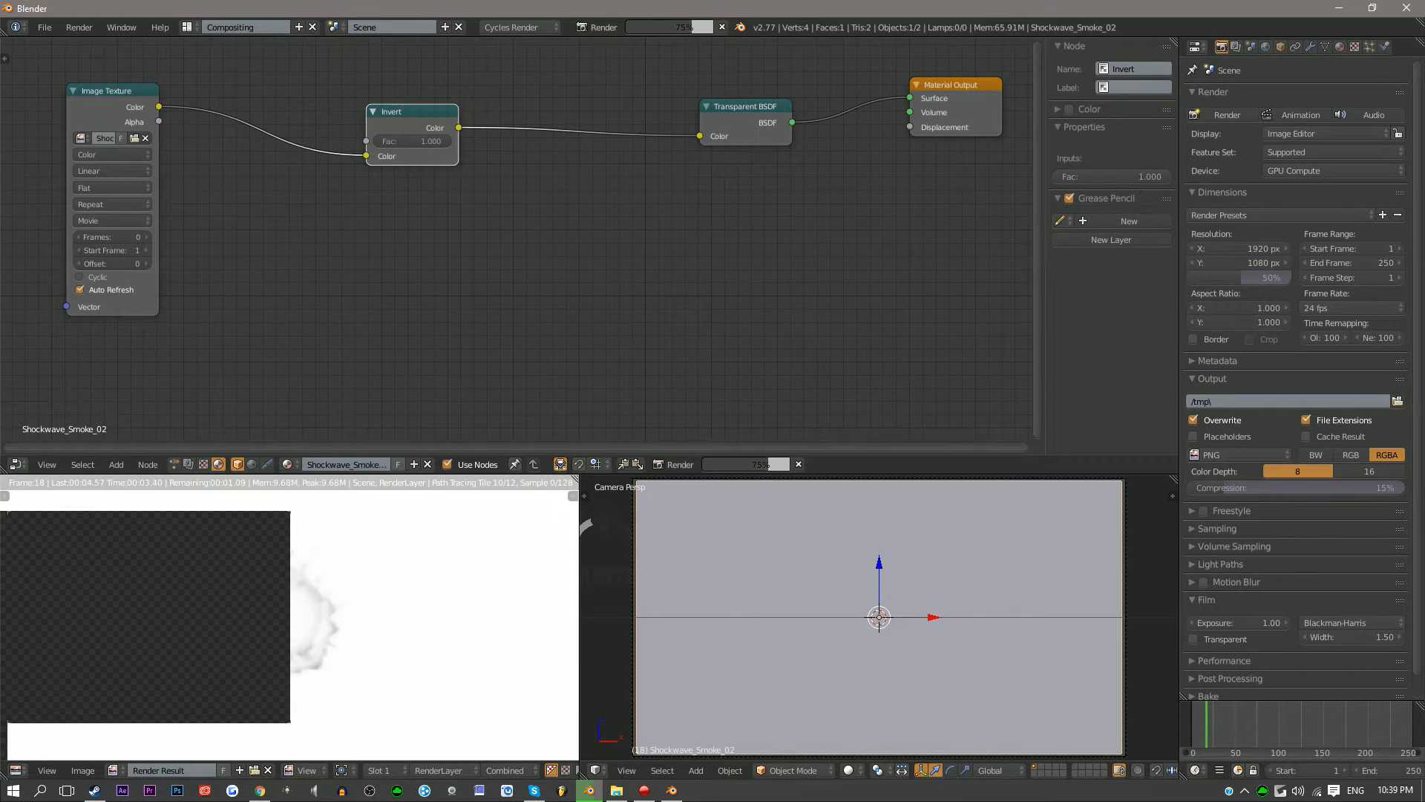
{"action": "scroll", "coordinate": [289, 617], "scroll_direction": "down", "scroll_amount": 5}
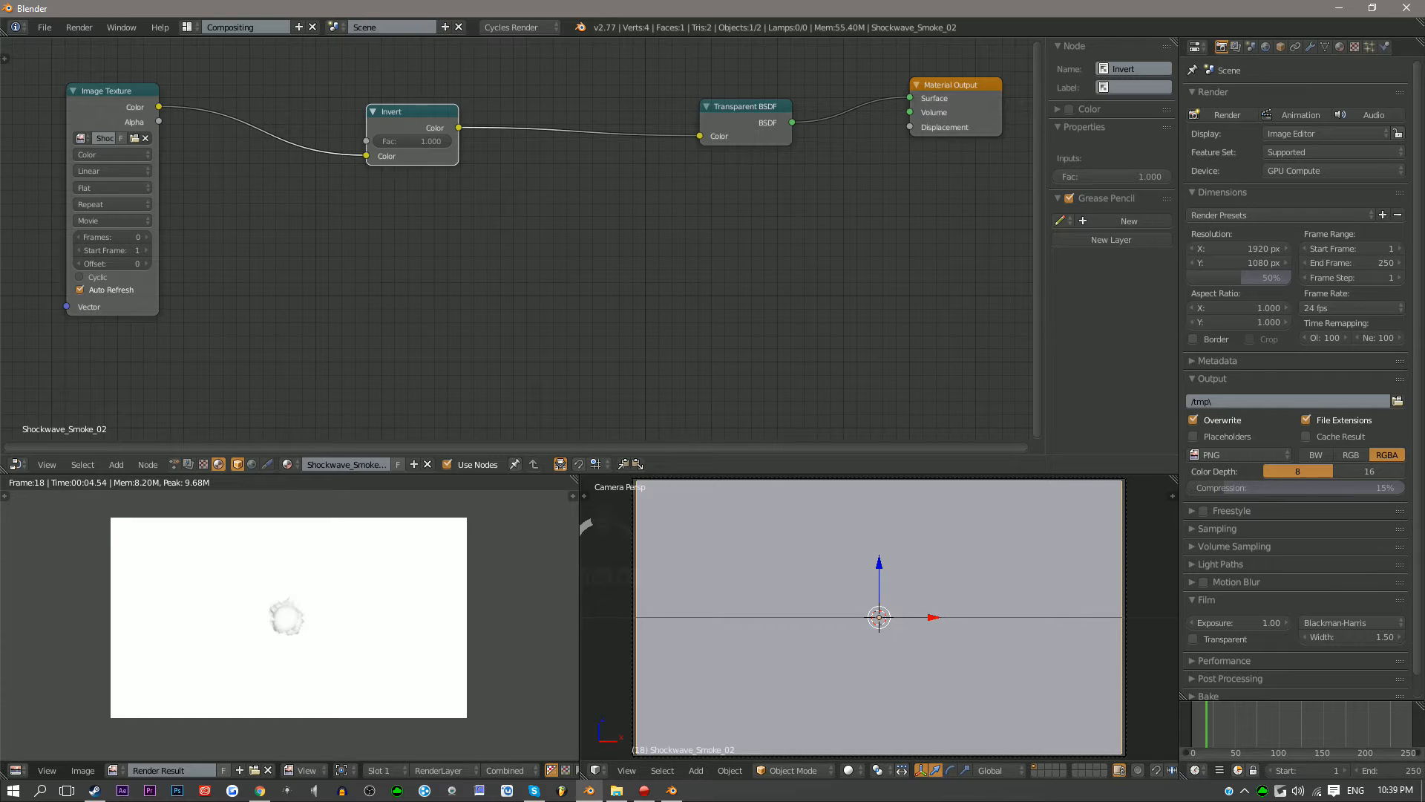
Set the Image Texture's movie length to 300 frames and its start frame to 50, keeping the Repeat extension and Flat projection
{"action": "middle_click_drag", "start_coordinate": [475, 252], "coordinate": [546, 249]}
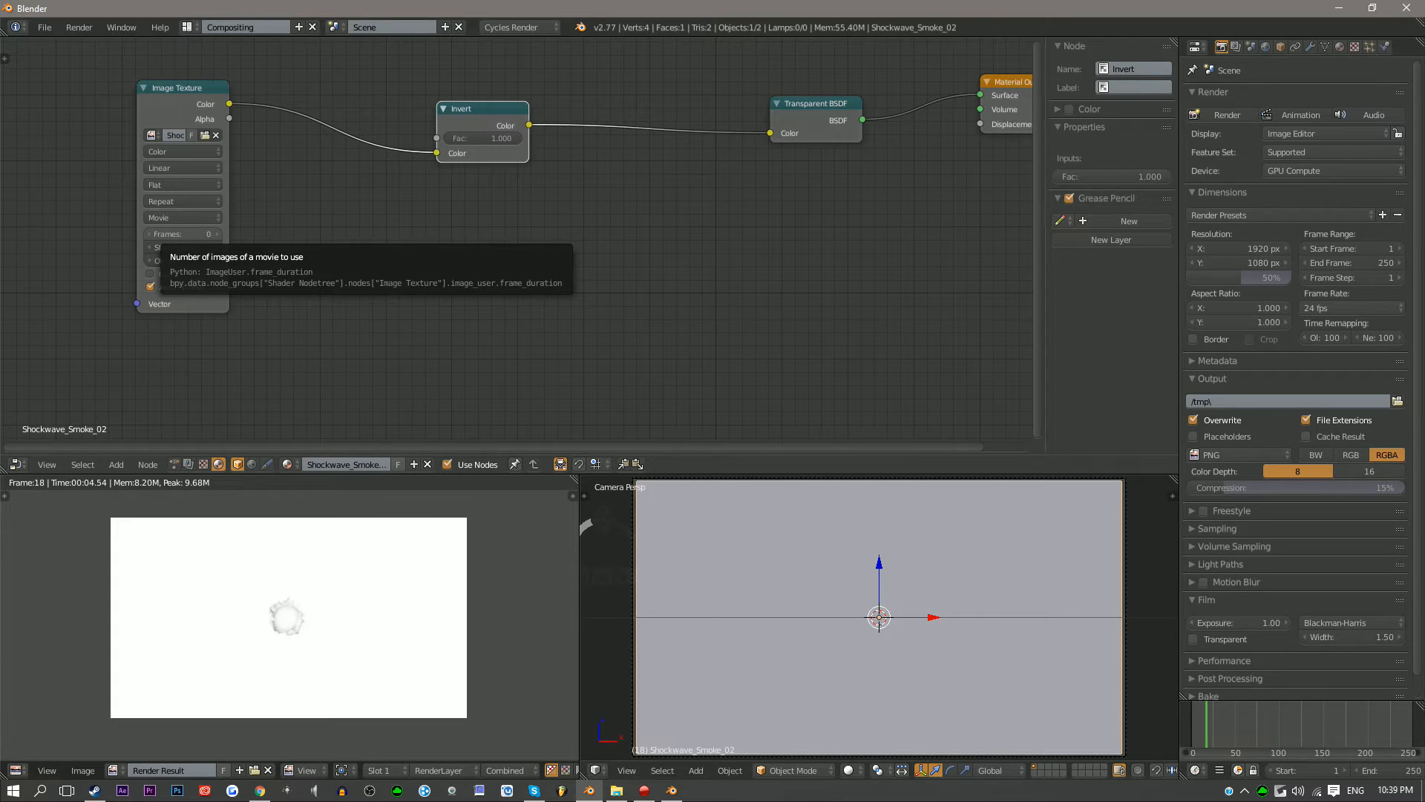
{"action": "left_click", "coordinate": [183, 234]}
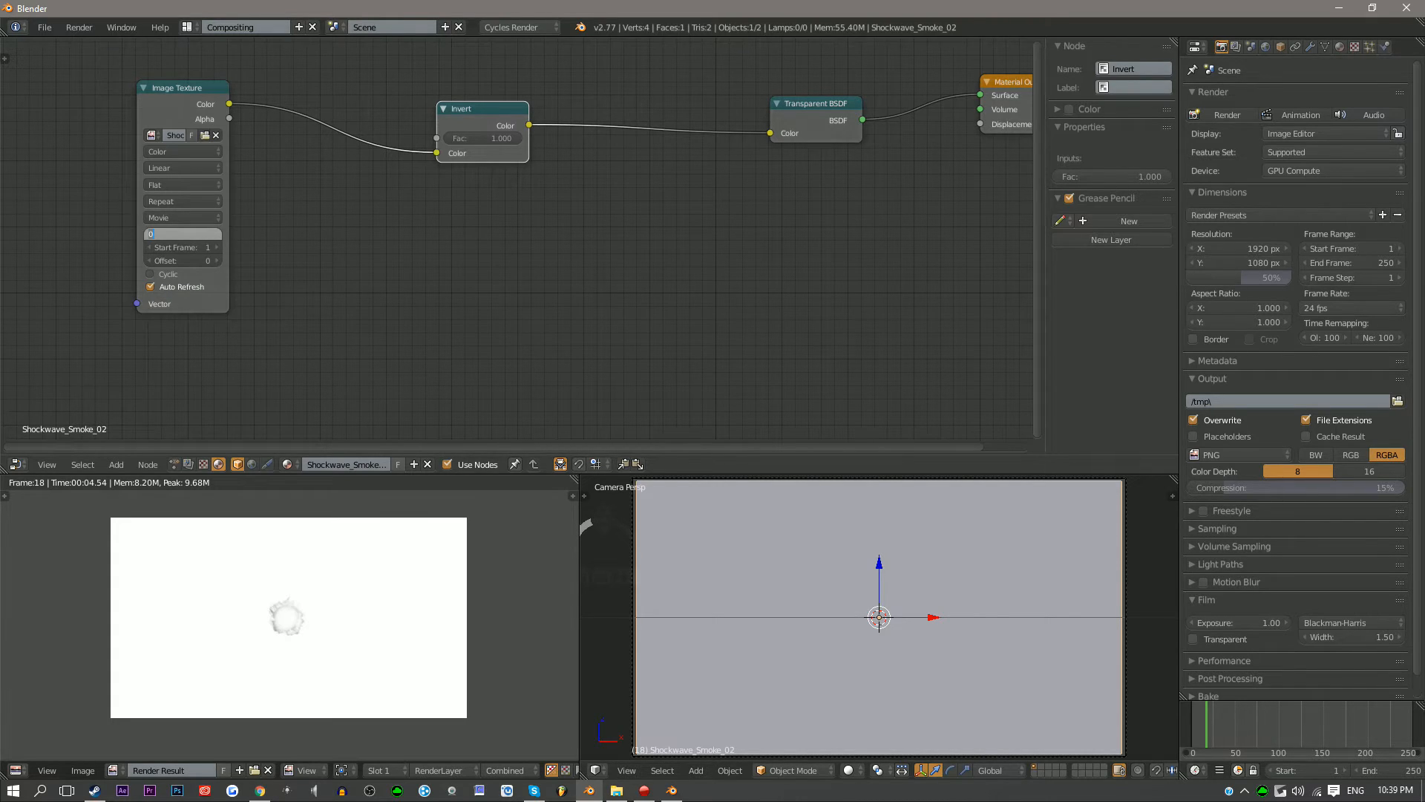
{"action": "key", "text": "Return"}
{"action": "left_click", "coordinate": [182, 201]}
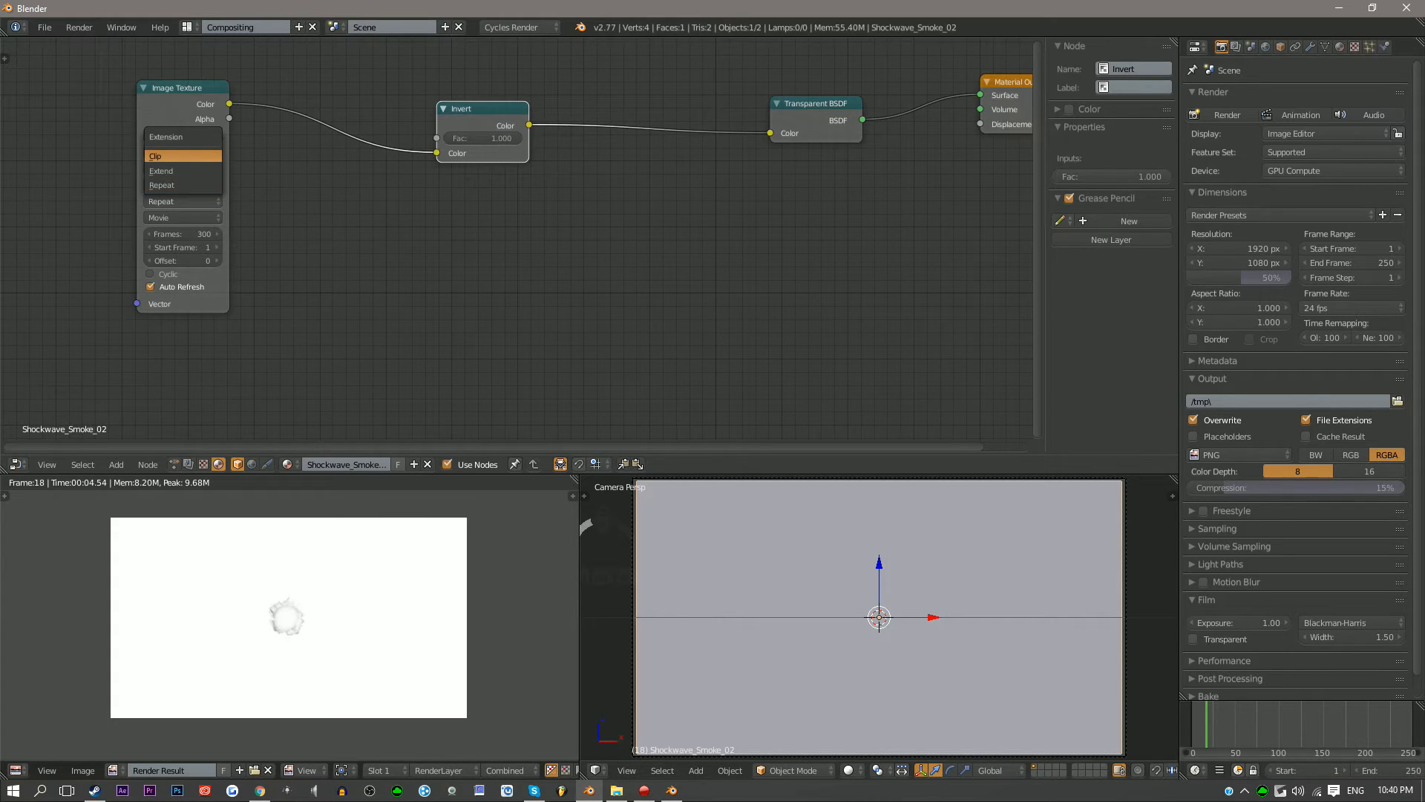
{"action": "left_click", "coordinate": [182, 185]}
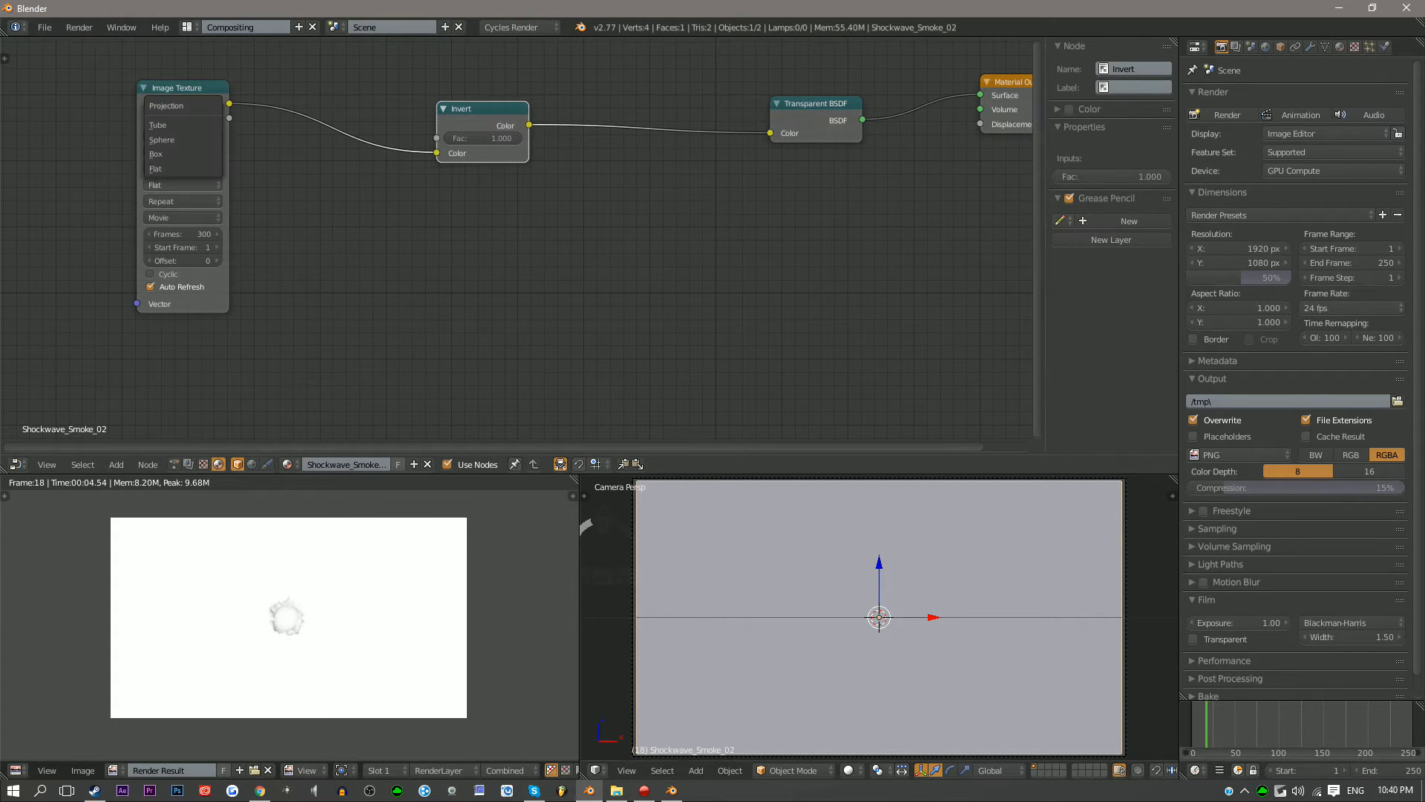
{"action": "left_click", "coordinate": [182, 168]}
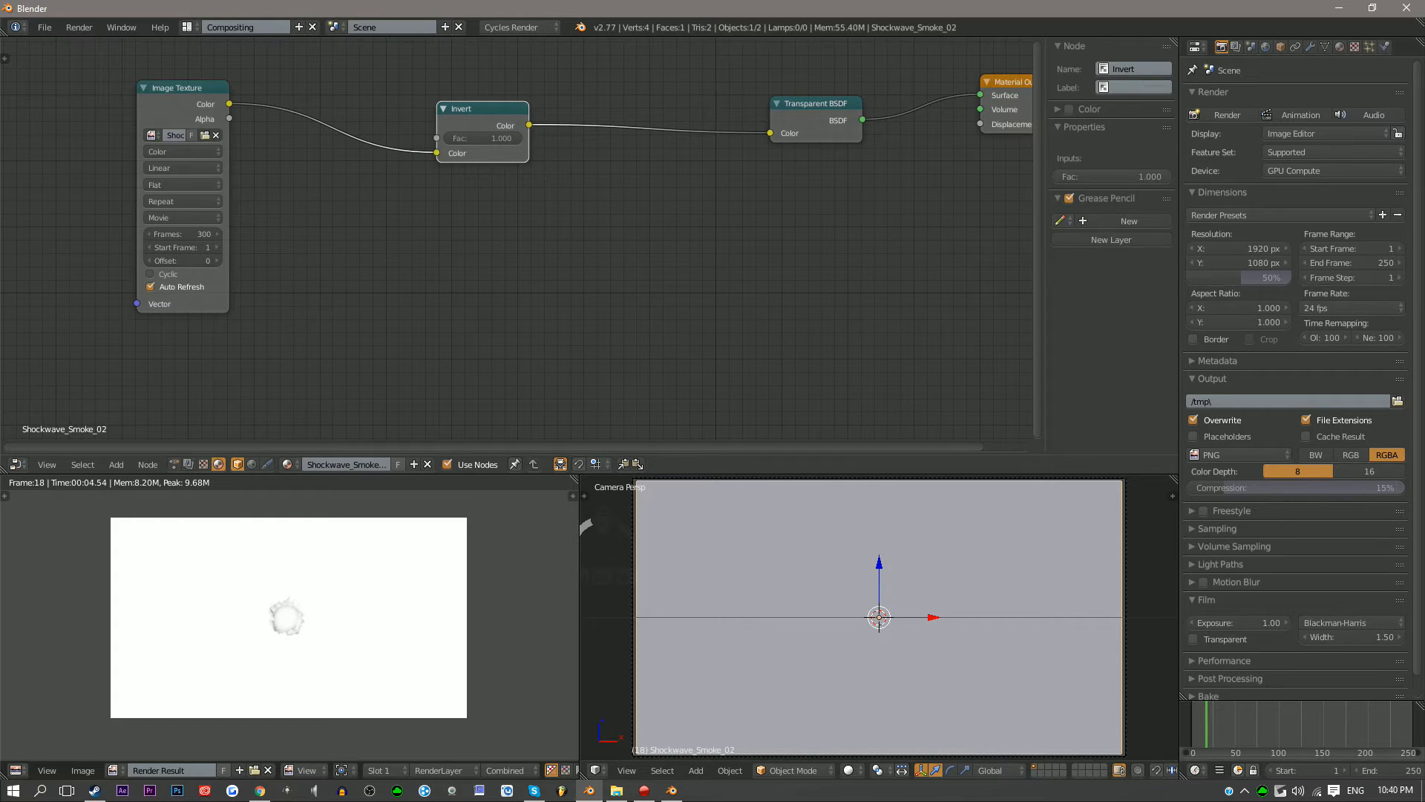
{"action": "left_click", "coordinate": [150, 274]}
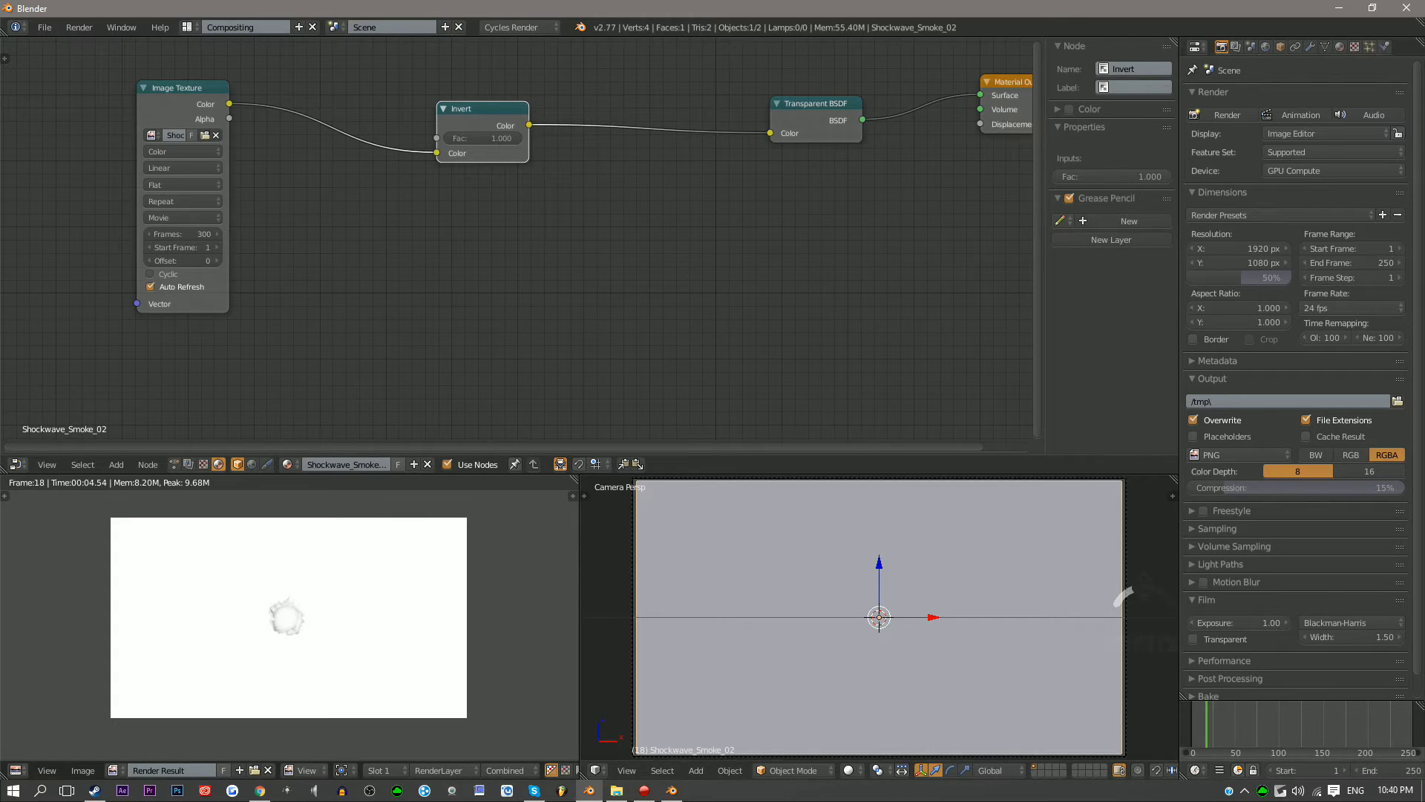
{"action": "left_click", "coordinate": [183, 247]}
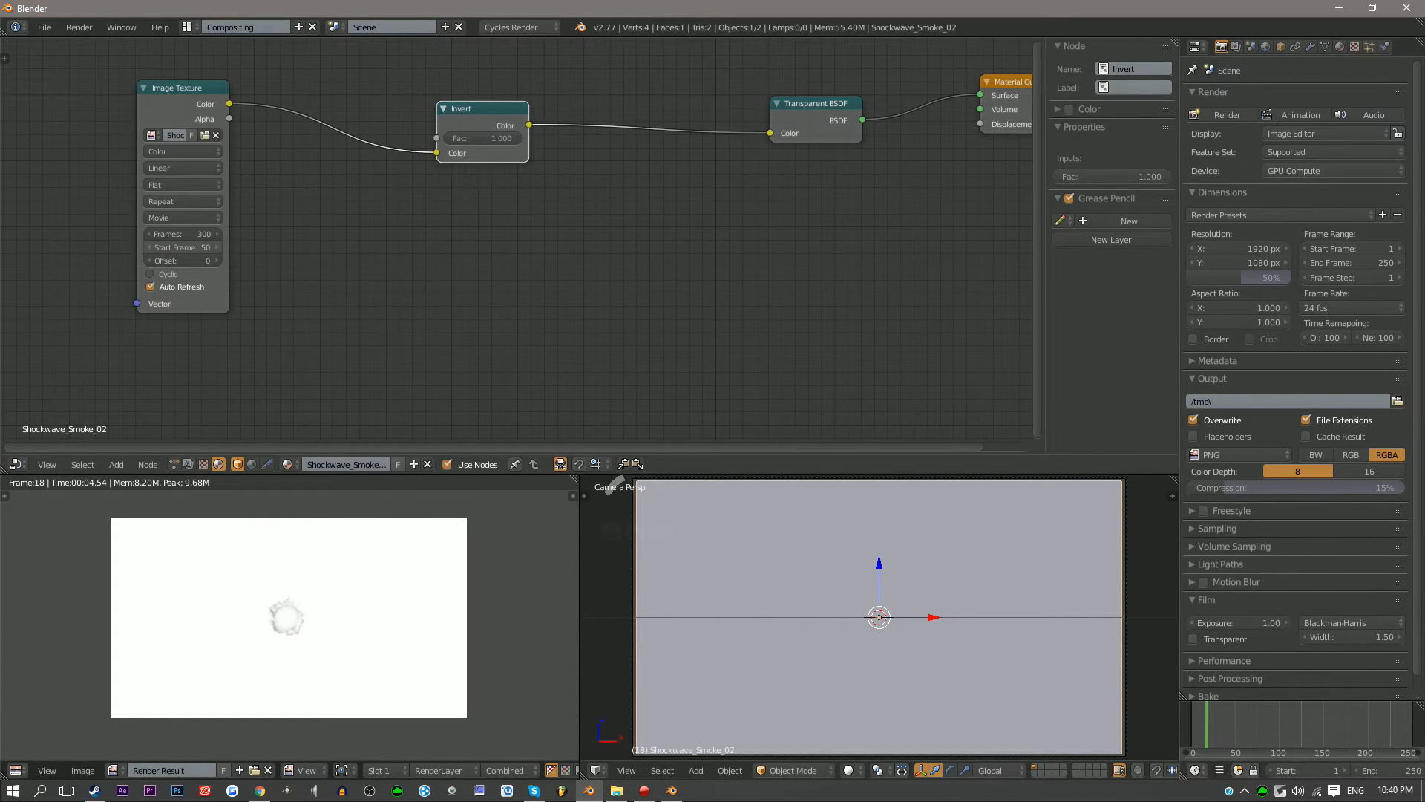
{"action": "key", "text": "Return"}
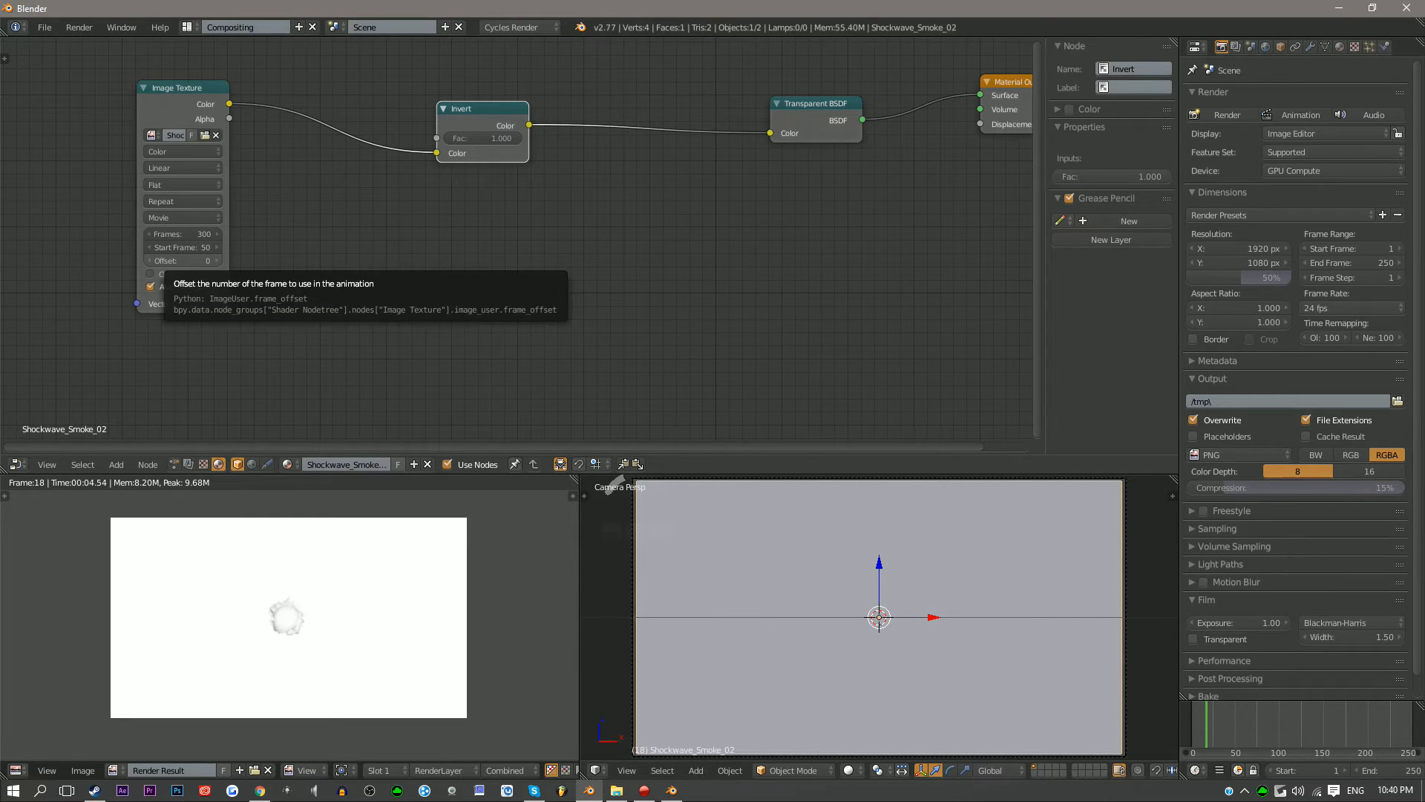
Switch the camera viewport to Rendered shading and scrub the timeline to preview the shockwave at several frames
{"action": "middle_click_drag", "start_coordinate": [475, 256], "coordinate": [369, 245]}
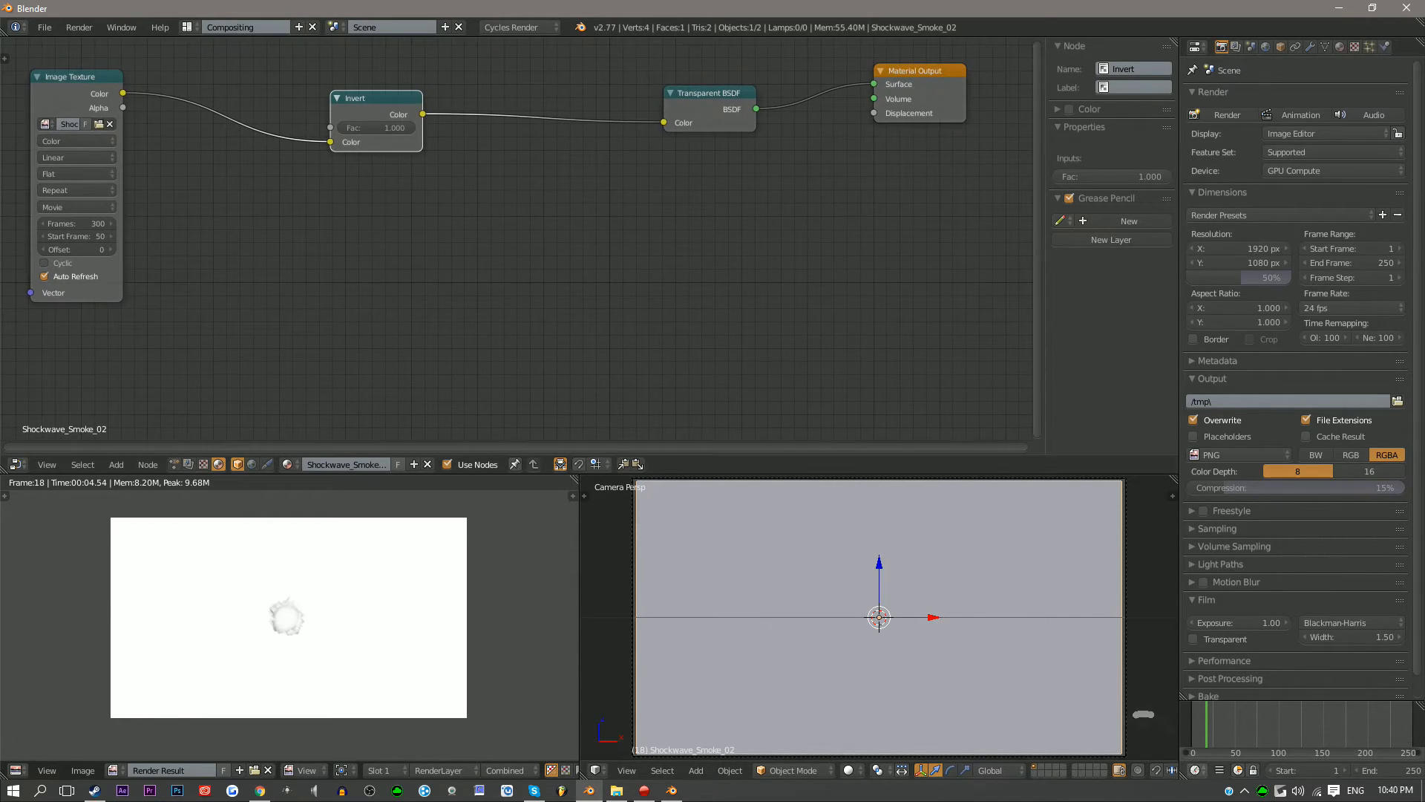
{"action": "left_click", "coordinate": [849, 770]}
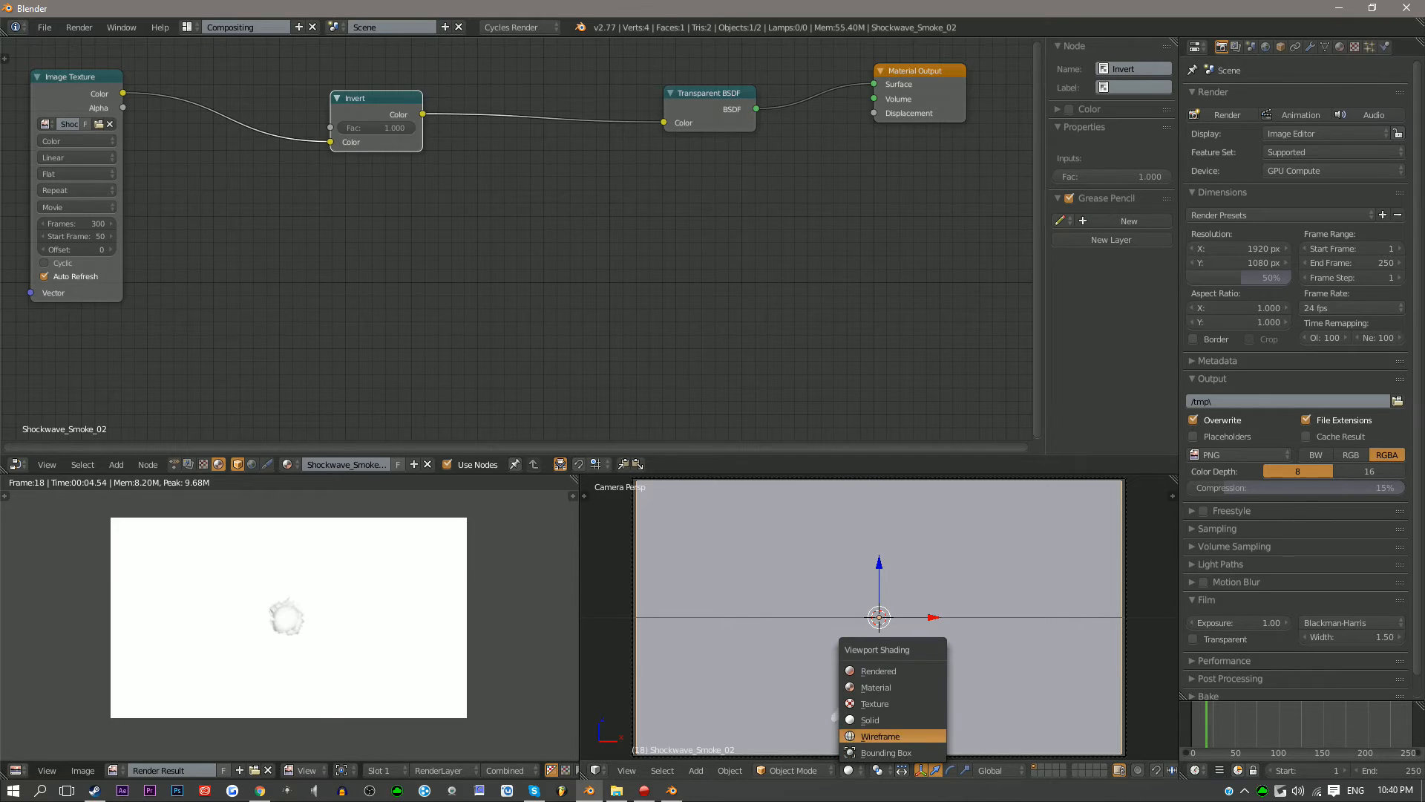
{"action": "left_click", "coordinate": [850, 672]}
{"action": "mouse_move", "coordinate": [1215, 723]}
{"action": "left_mouse_down"}
{"action": "mouse_move", "coordinate": [1309, 724]}
{"action": "mouse_move", "coordinate": [1218, 724]}
{"action": "left_mouse_up"}
{"action": "left_click", "coordinate": [849, 770]}
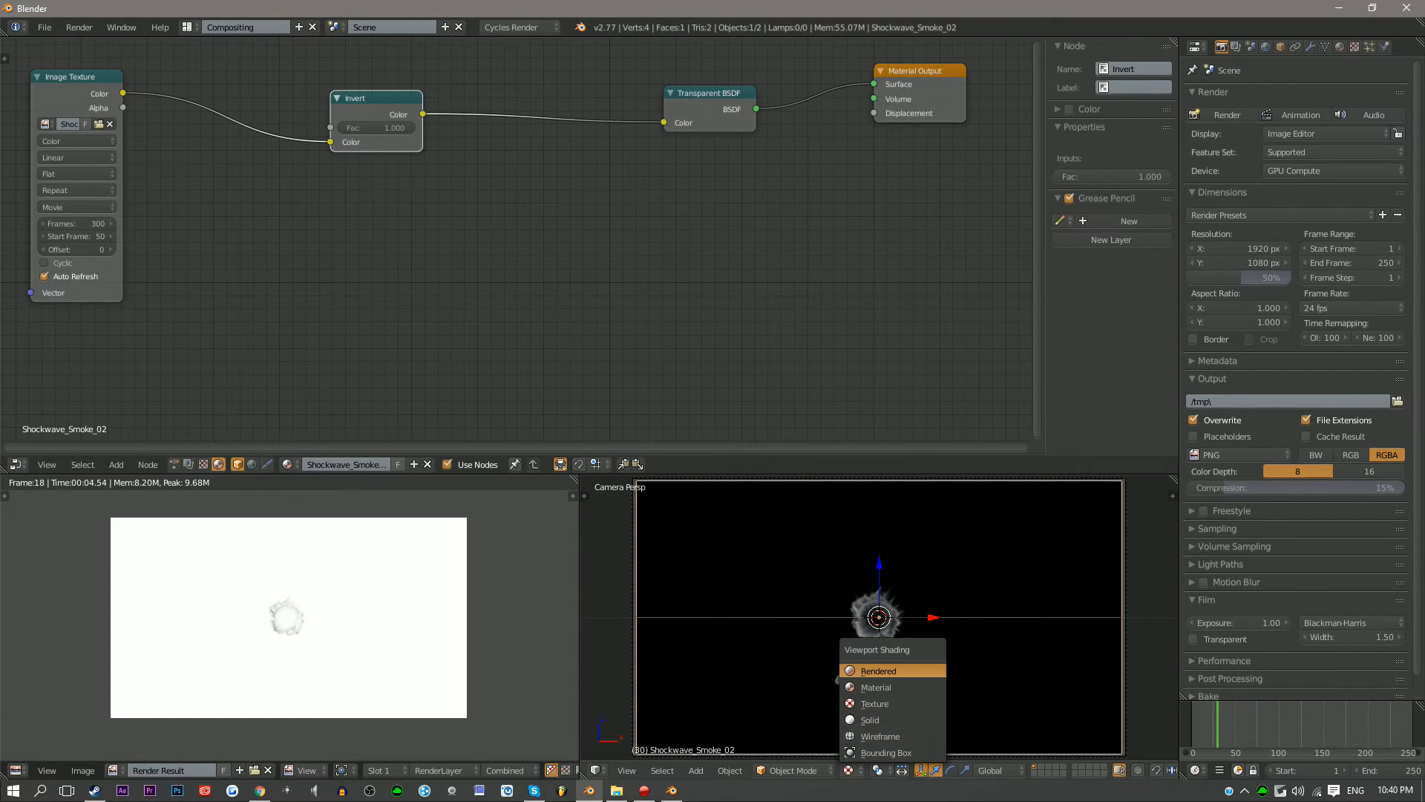
{"action": "left_click", "coordinate": [853, 675]}
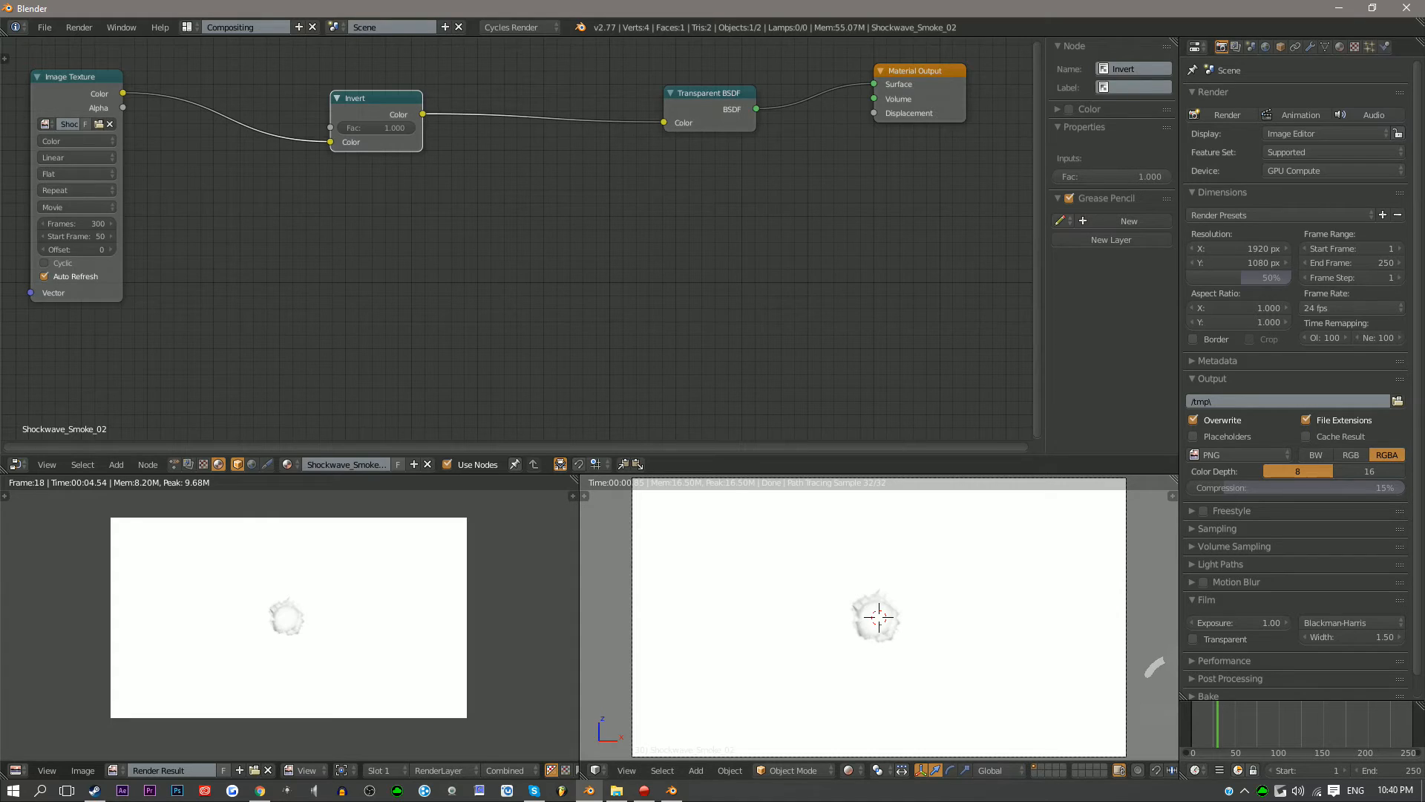
{"action": "left_click_drag", "start_coordinate": [1218, 724], "coordinate": [1242, 724]}
{"action": "mouse_move", "coordinate": [1251, 725]}
{"action": "left_mouse_down"}
{"action": "mouse_move", "coordinate": [1289, 725]}
{"action": "mouse_move", "coordinate": [1226, 724]}
{"action": "left_mouse_up"}
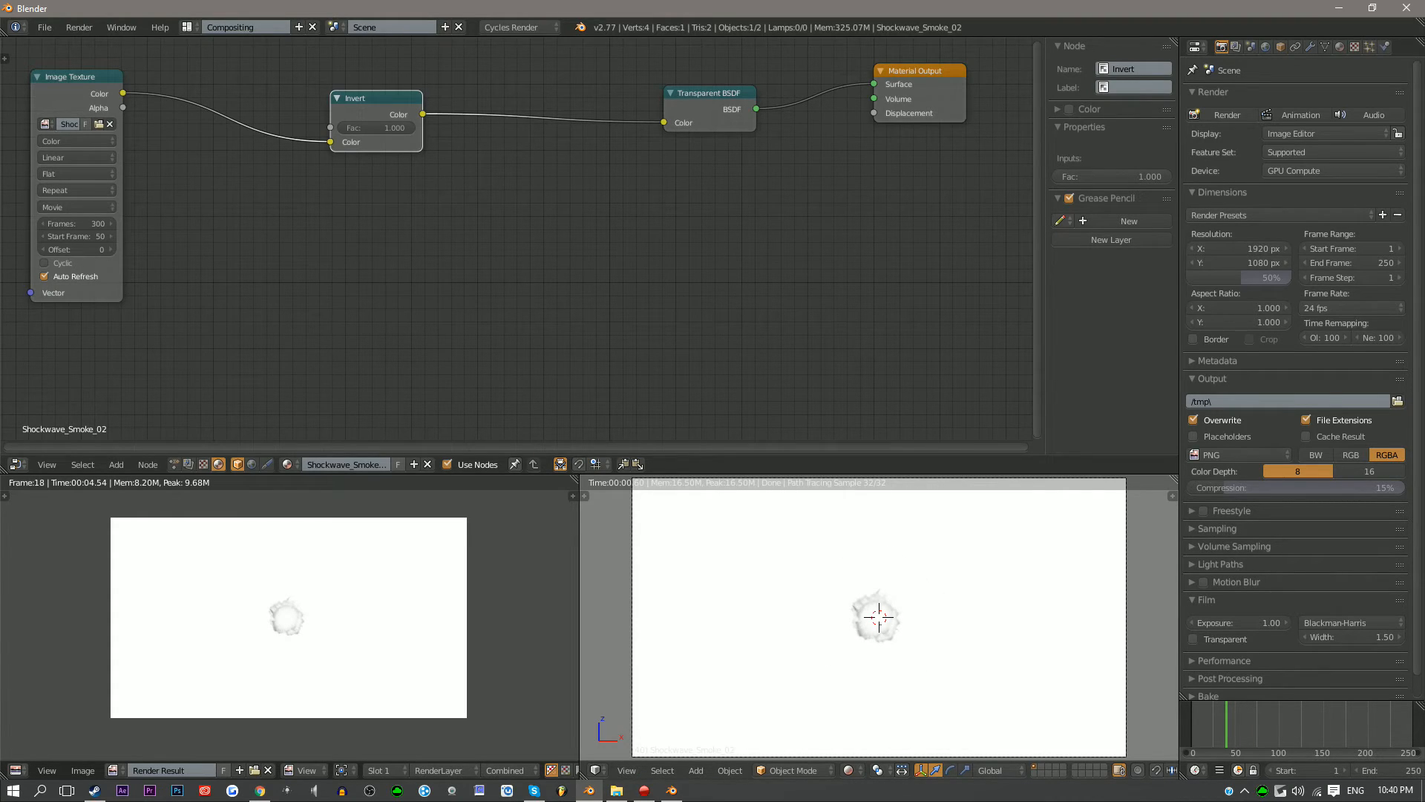
Move the Invert and Transparent BSDF nodes close to the Image Texture to free space before the Material Output
{"action": "scroll", "coordinate": [418, 275], "scroll_direction": "down", "scroll_amount": 3}
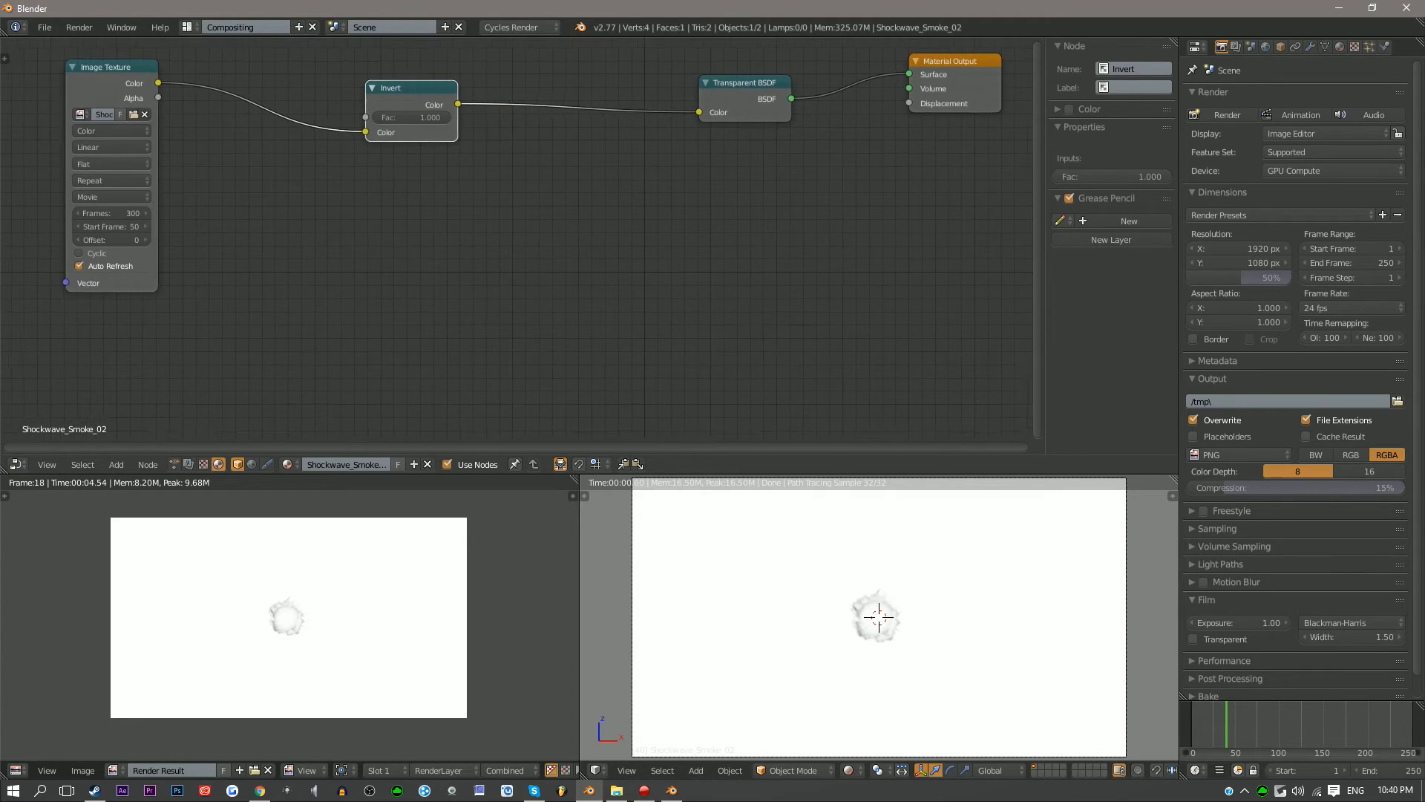
{"action": "scroll", "coordinate": [264, 306], "scroll_direction": "up", "scroll_amount": 2}
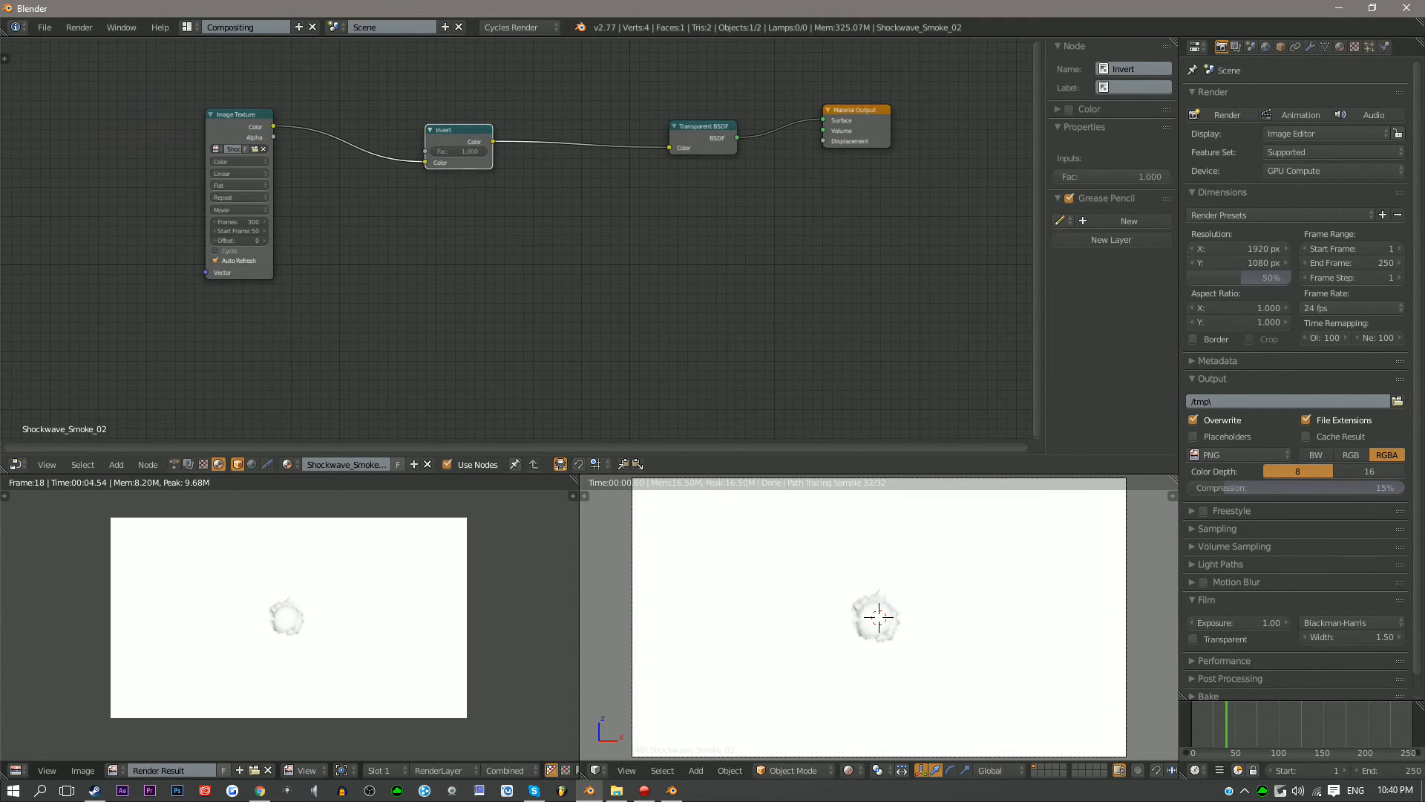
{"action": "left_click_drag", "start_coordinate": [449, 130], "coordinate": [367, 142]}
{"action": "left_click_drag", "start_coordinate": [704, 126], "coordinate": [503, 138]}
{"action": "key", "text": "a"}
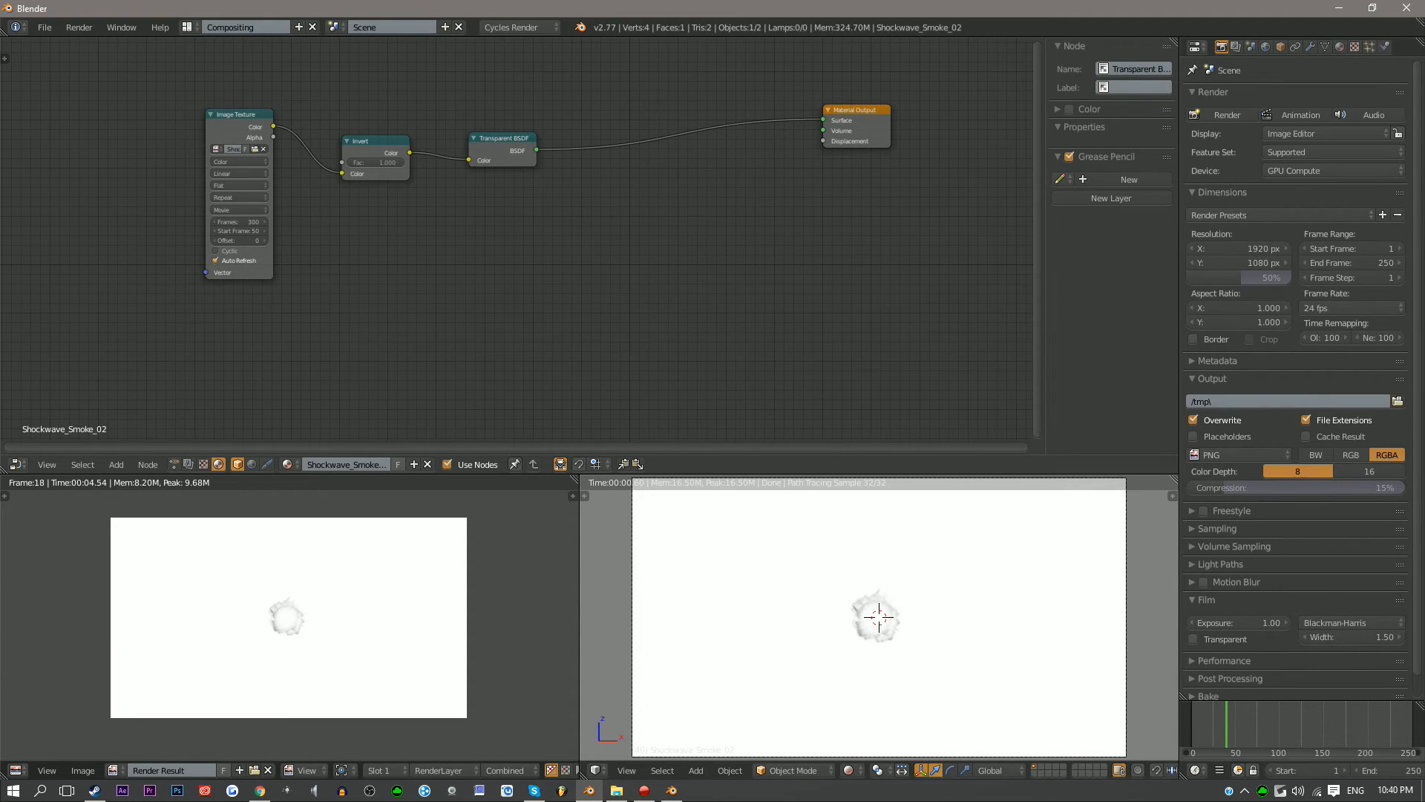
Insert a Bright/Contrast node between the Transparent BSDF and Material Output, with brightness 13 and contrast -4.8
{"action": "key", "text": "shift+a"}
{"action": "mouse_move", "coordinate": [633, 271]}
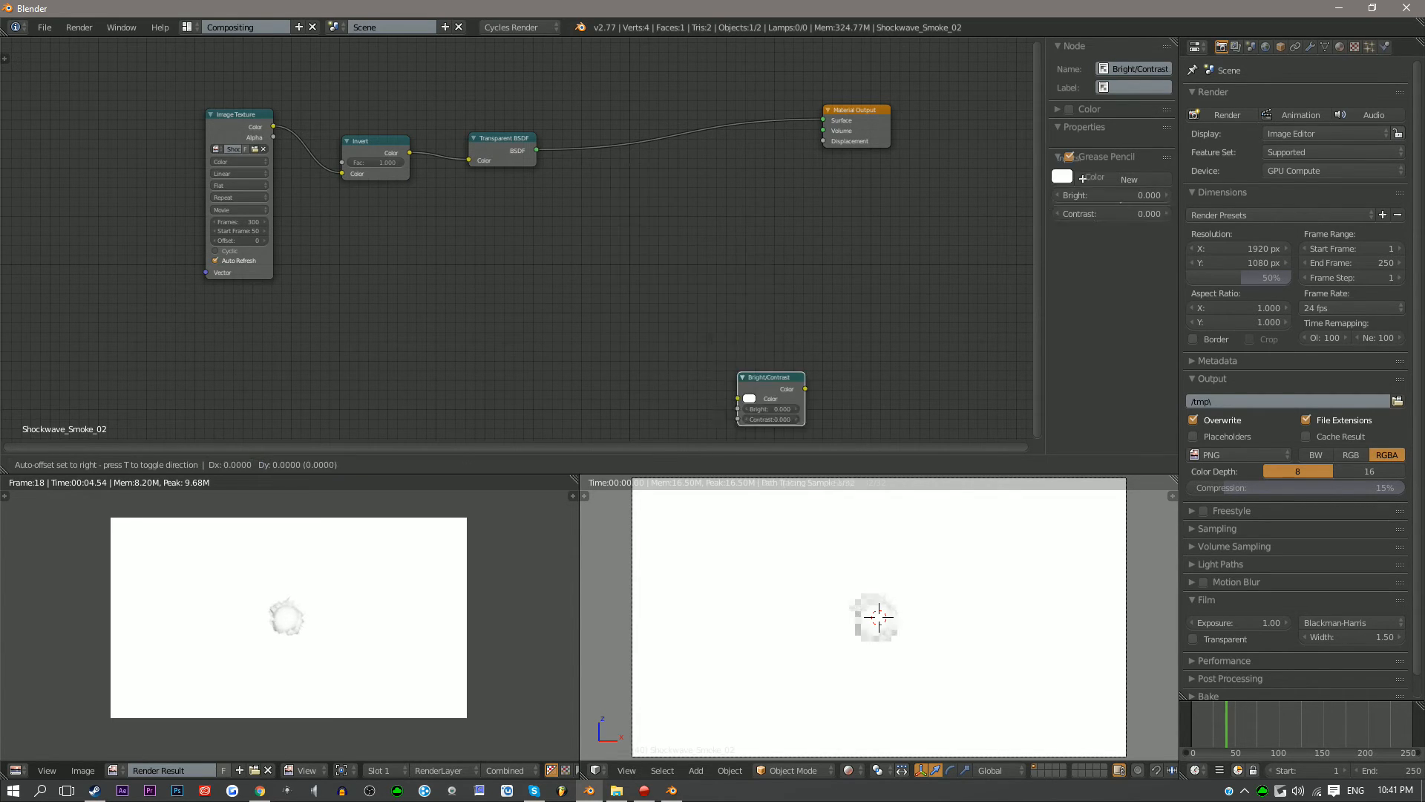
{"action": "left_click", "coordinate": [724, 369]}
{"action": "left_click", "coordinate": [657, 163]}
{"action": "left_click_drag", "start_coordinate": [657, 172], "coordinate": [621, 184]}
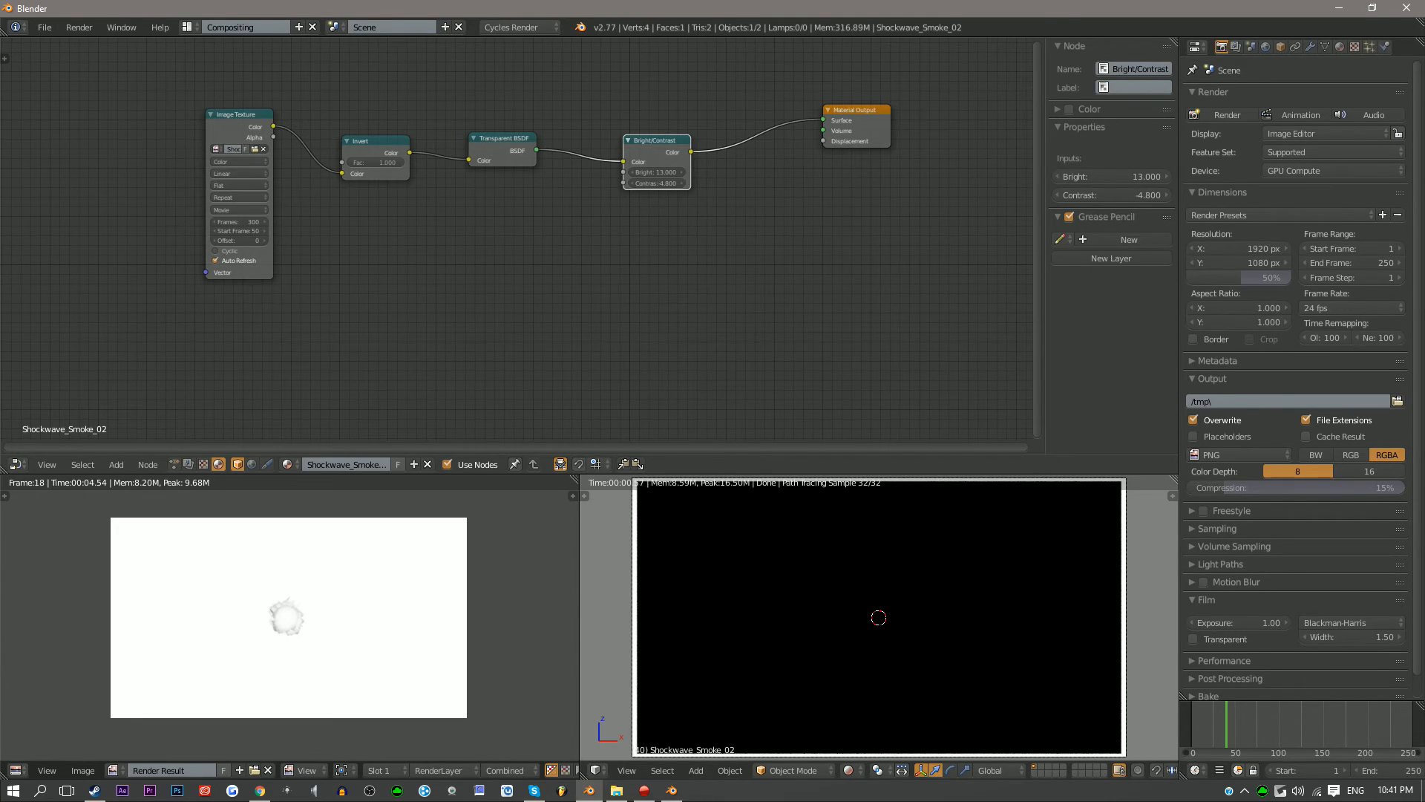
Delete the Bright/Contrast node and reconnect the Transparent BSDF directly to the Material Output's Surface
{"action": "key", "text": "x"}
{"action": "left_click_drag", "start_coordinate": [536, 150], "coordinate": [823, 120]}
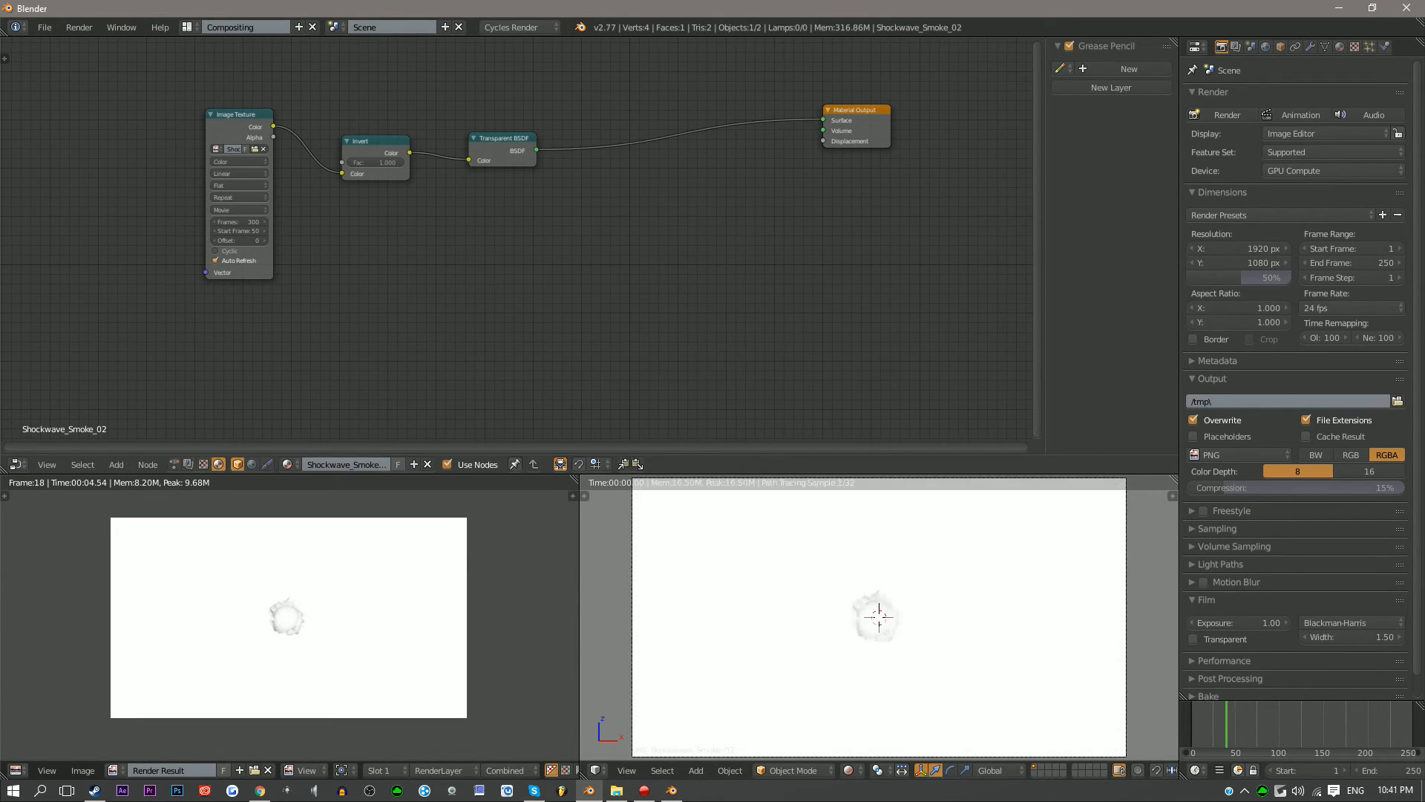
Switch to the Default screen layout, leave the camera view and show the plane in Solid shading
{"action": "left_click", "coordinate": [187, 27]}
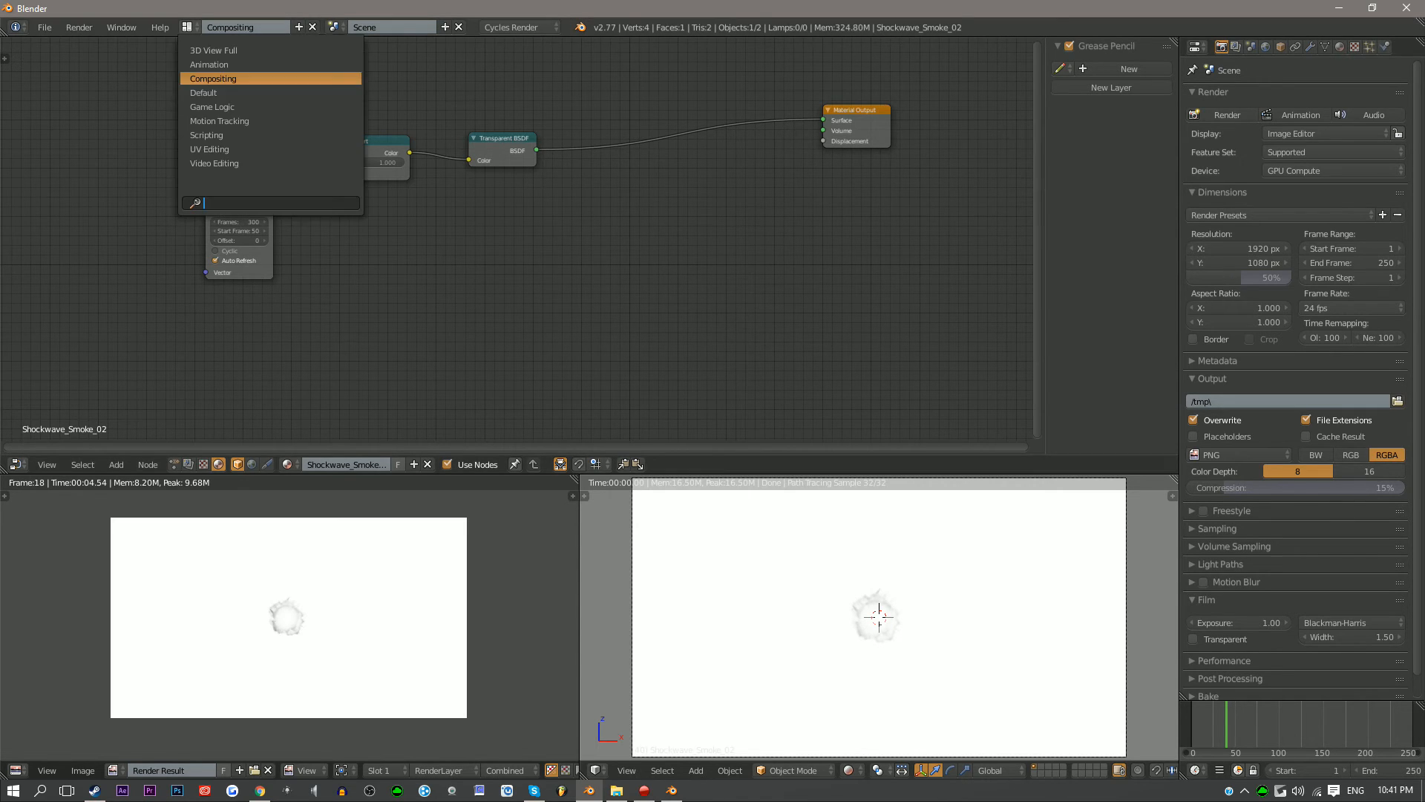
{"action": "left_click", "coordinate": [223, 93]}
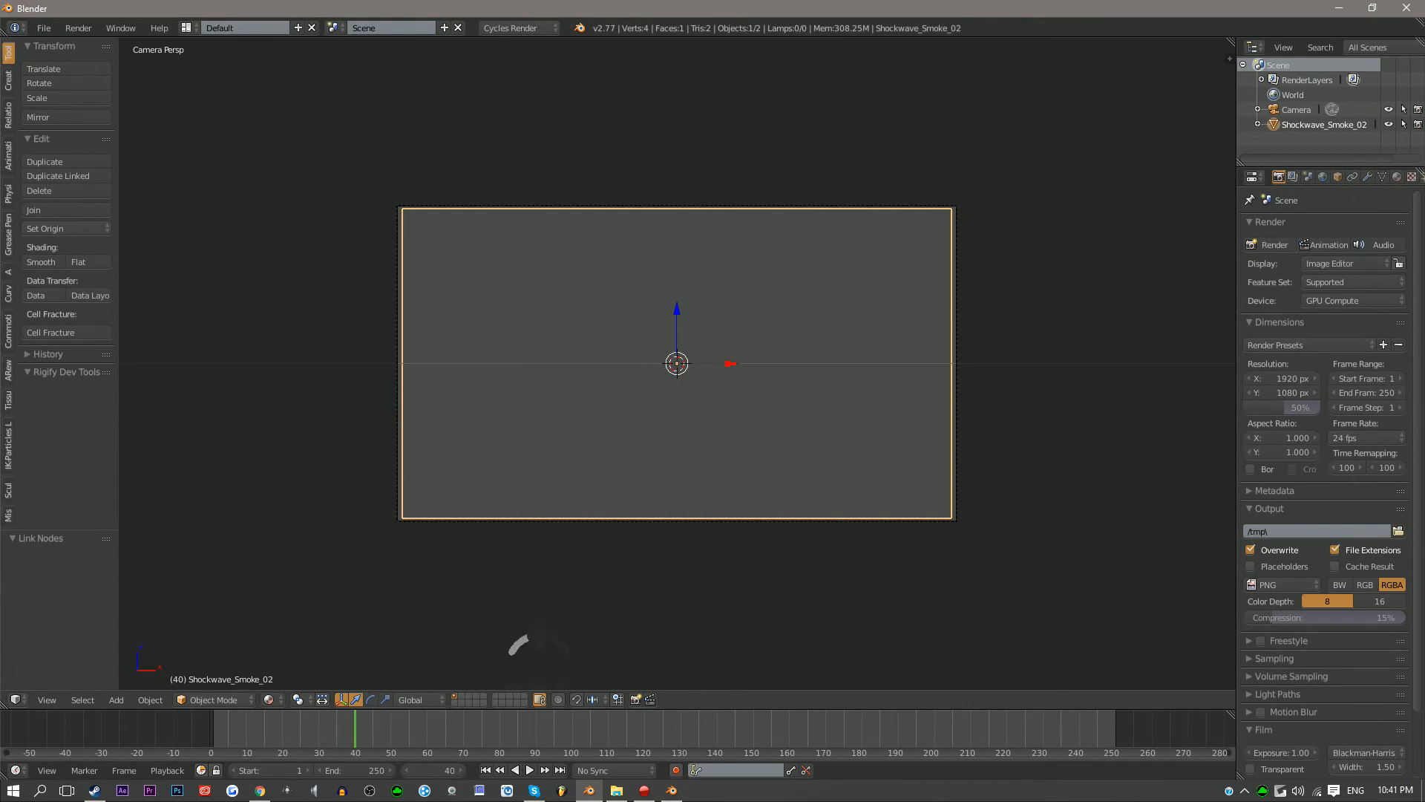
{"action": "mouse_move", "coordinate": [708, 401]}
{"action": "middle_mouse_down"}
{"action": "mouse_move", "coordinate": [729, 398]}
{"action": "mouse_move", "coordinate": [715, 405]}
{"action": "middle_mouse_up"}
{"action": "scroll", "coordinate": [715, 404], "scroll_direction": "down", "scroll_amount": 3}
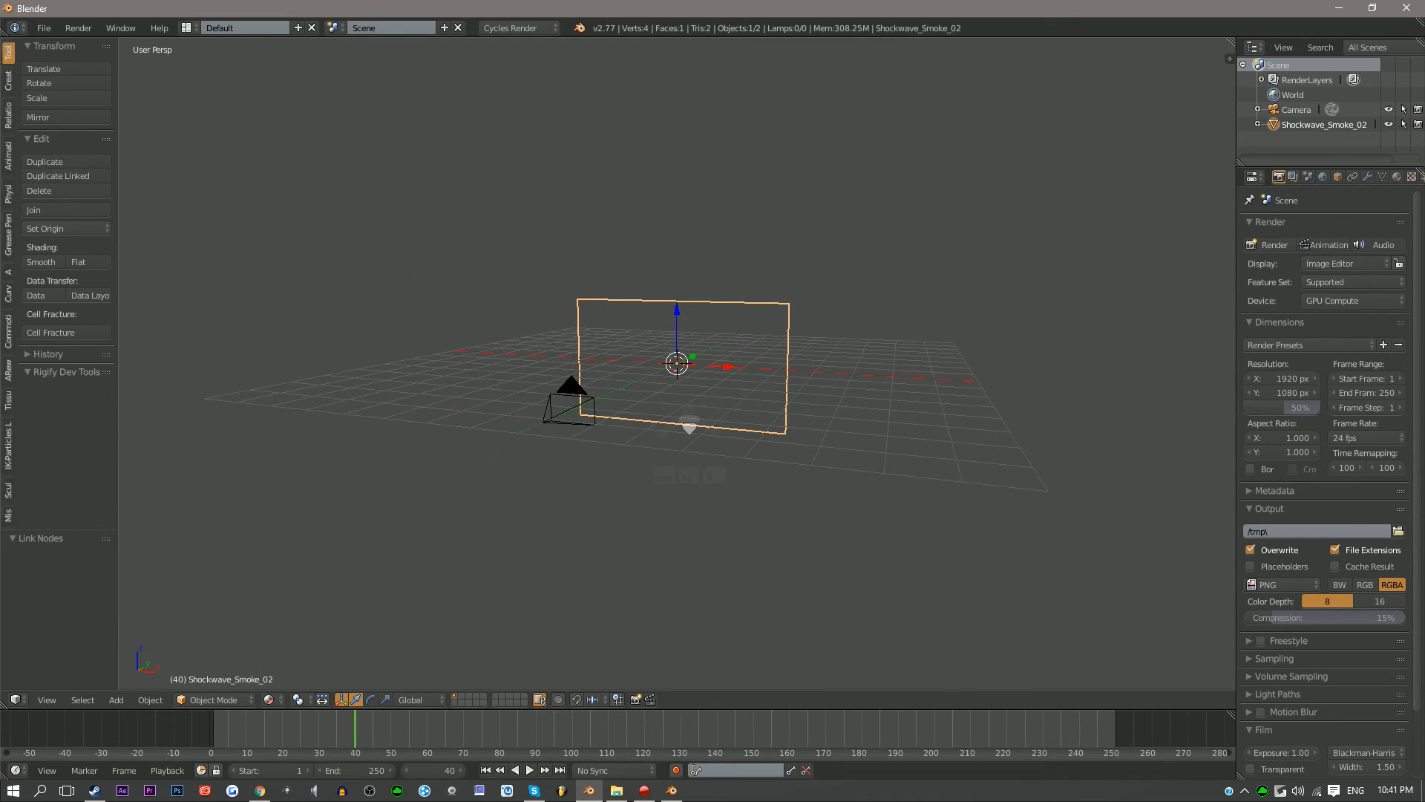
{"action": "left_click", "coordinate": [269, 699]}
{"action": "left_click", "coordinate": [293, 650]}
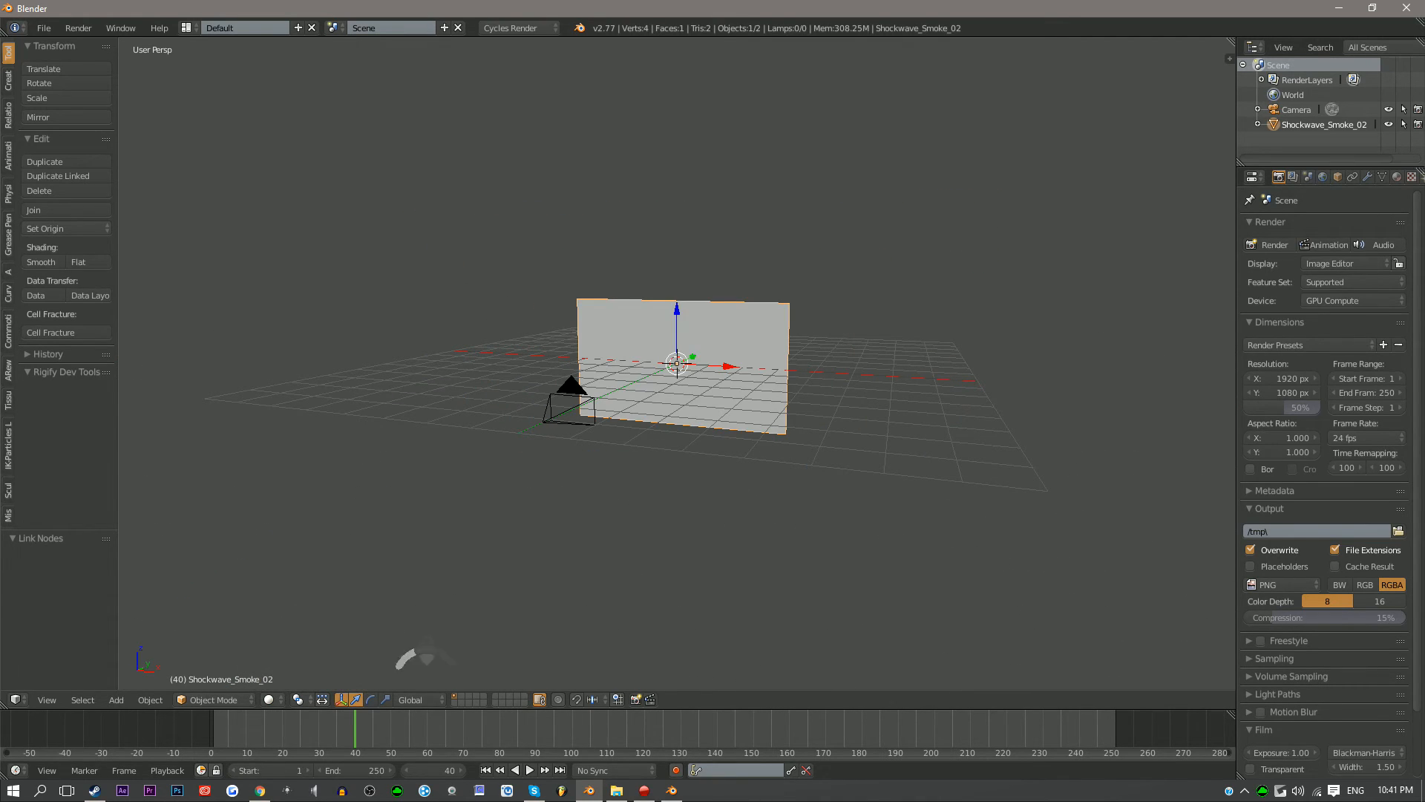
{"action": "scroll", "coordinate": [805, 429], "scroll_direction": "up", "scroll_amount": 4}
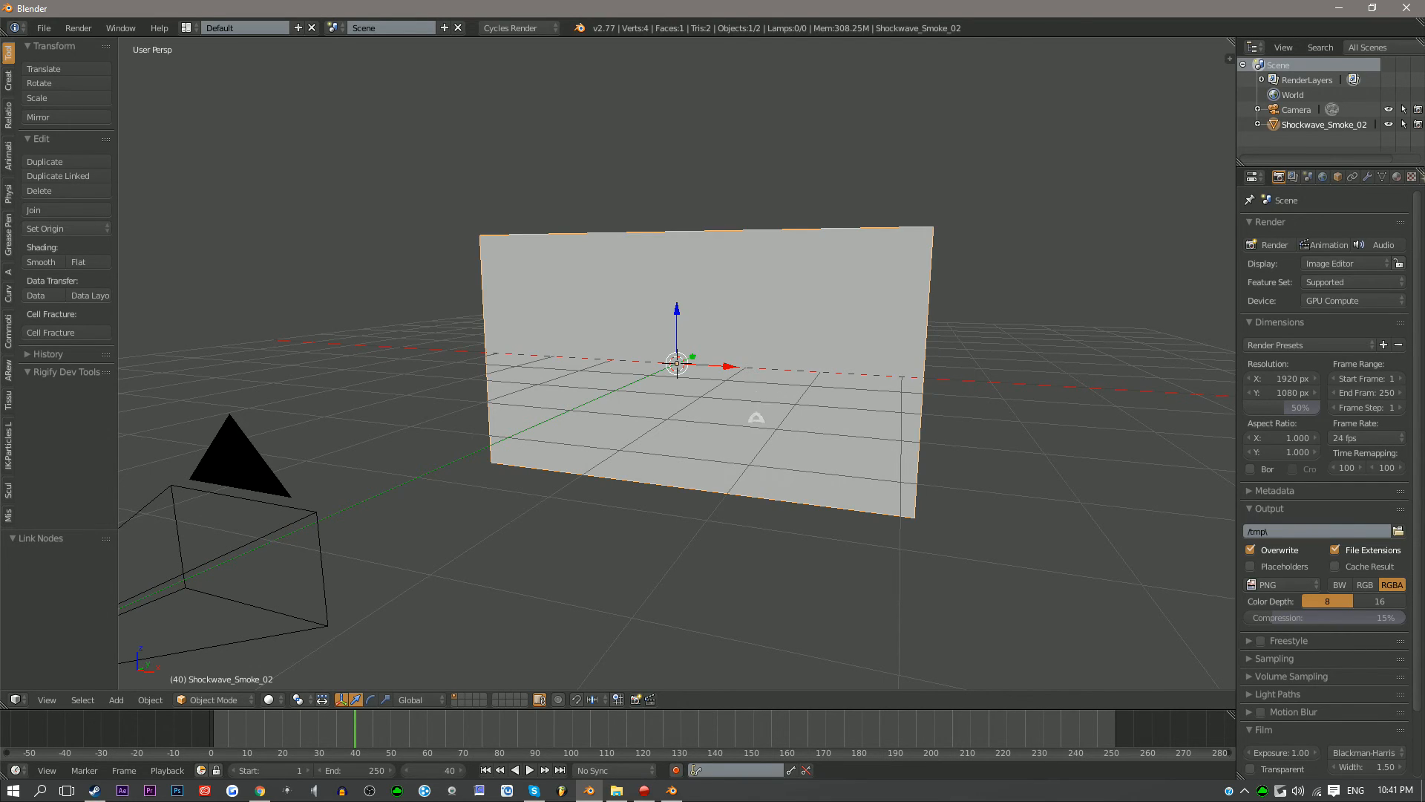
Insert a Location keyframe for the Shockwave_Smoke_02 plane at frame 50
{"action": "left_click_drag", "start_coordinate": [358, 731], "coordinate": [392, 731]}
{"action": "key", "text": "i"}
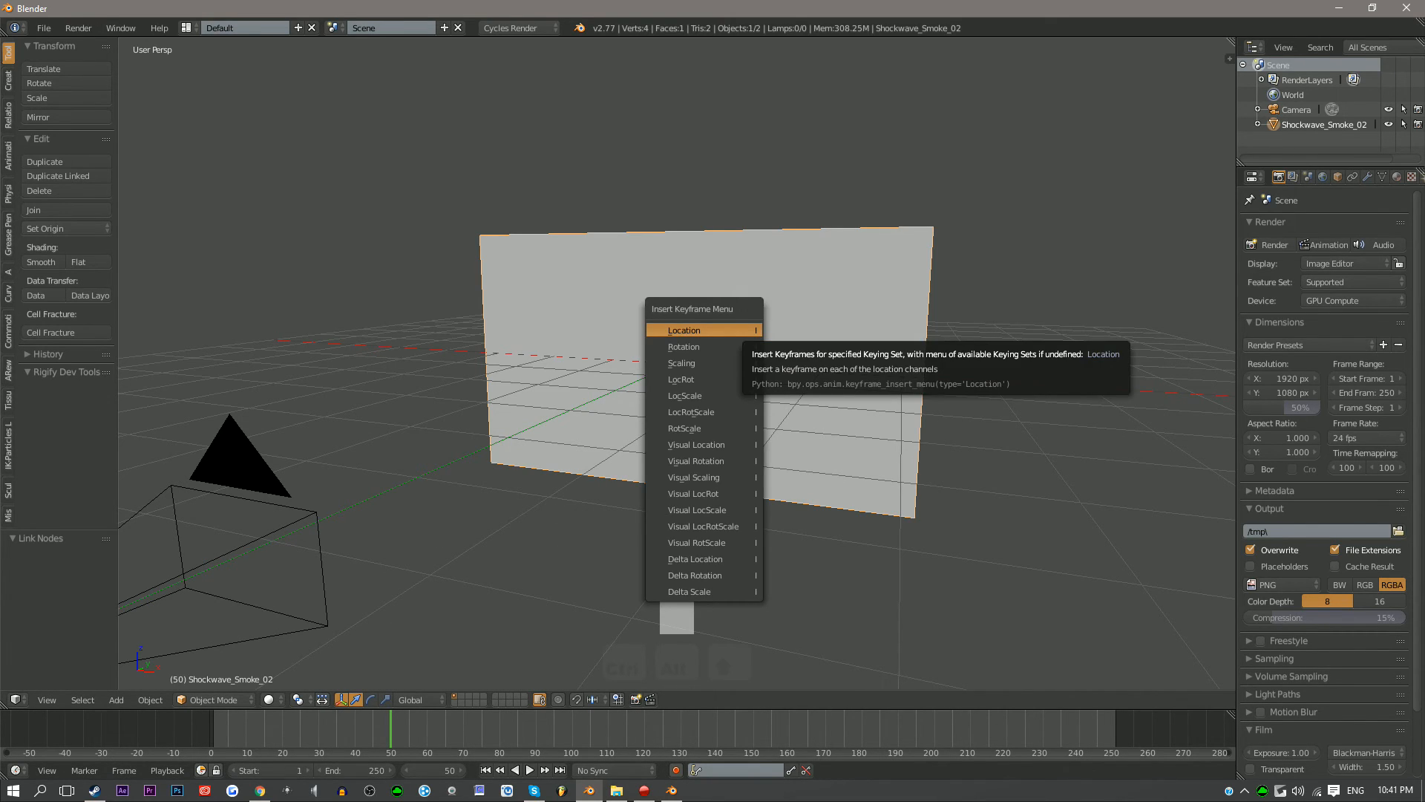
{"action": "left_click", "coordinate": [740, 330]}
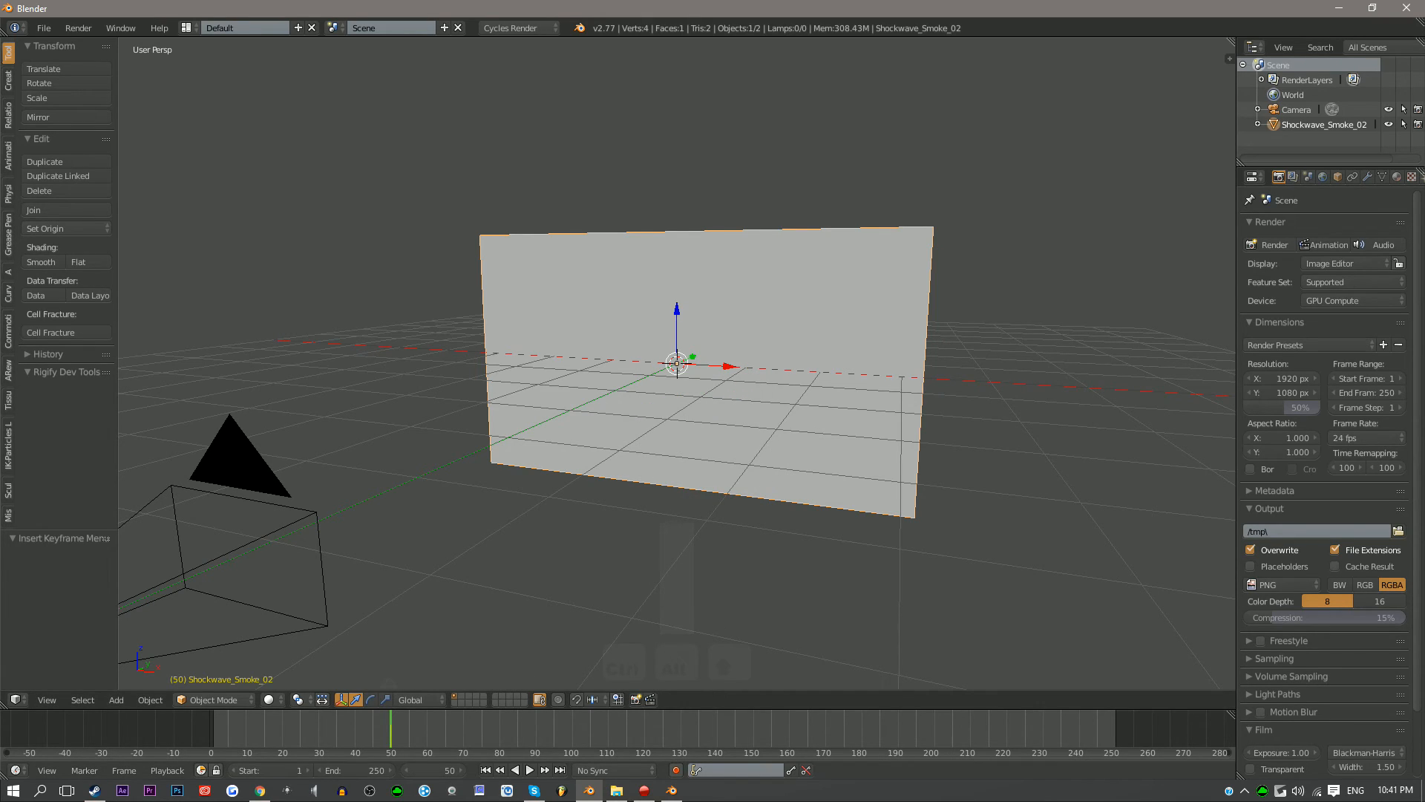
At frame 49, move the plane about -28.1 units along X, out of the camera's view, and insert a Location keyframe
{"action": "left_click", "coordinate": [408, 770]}
{"action": "scroll", "coordinate": [812, 365], "scroll_direction": "down", "scroll_amount": 7}
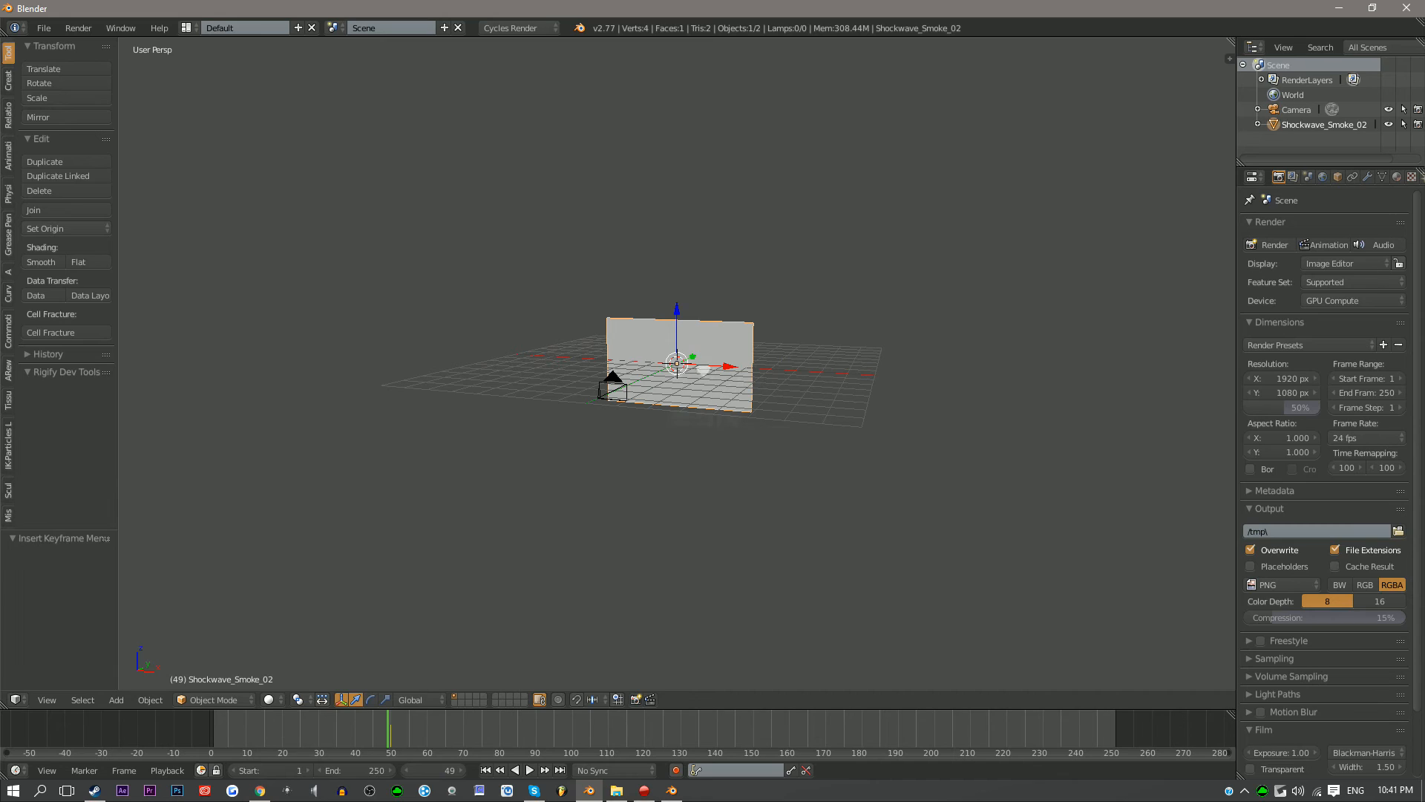
{"action": "key", "text": "g"}
{"action": "key", "text": "x"}
{"action": "left_click", "coordinate": [245, 359]}
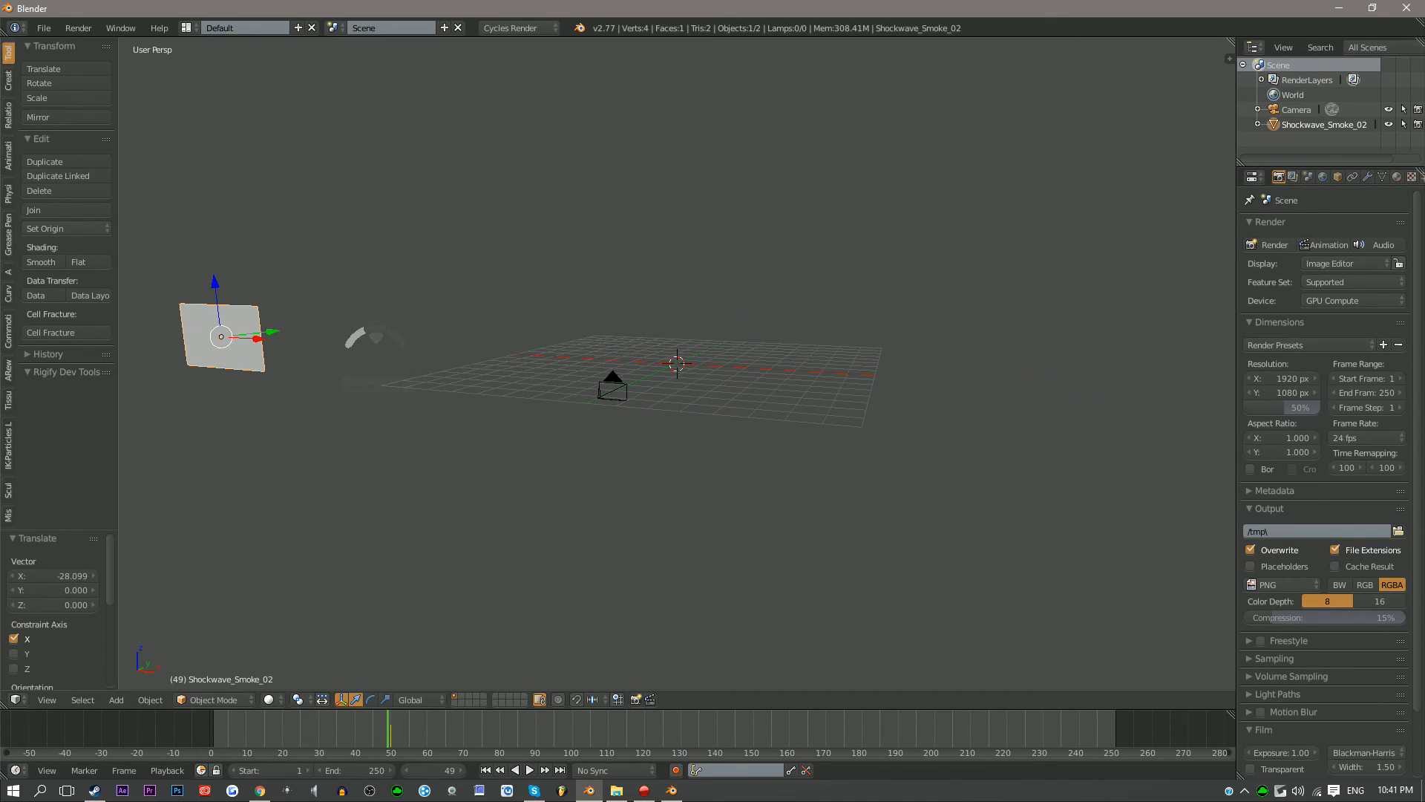
{"action": "key", "text": "i"}
{"action": "left_click", "coordinate": [245, 359]}
Play the animation from frame 30 past the keyframes to check the plane's jump into place, and stop playback
{"action": "left_click_drag", "start_coordinate": [371, 731], "coordinate": [318, 731]}
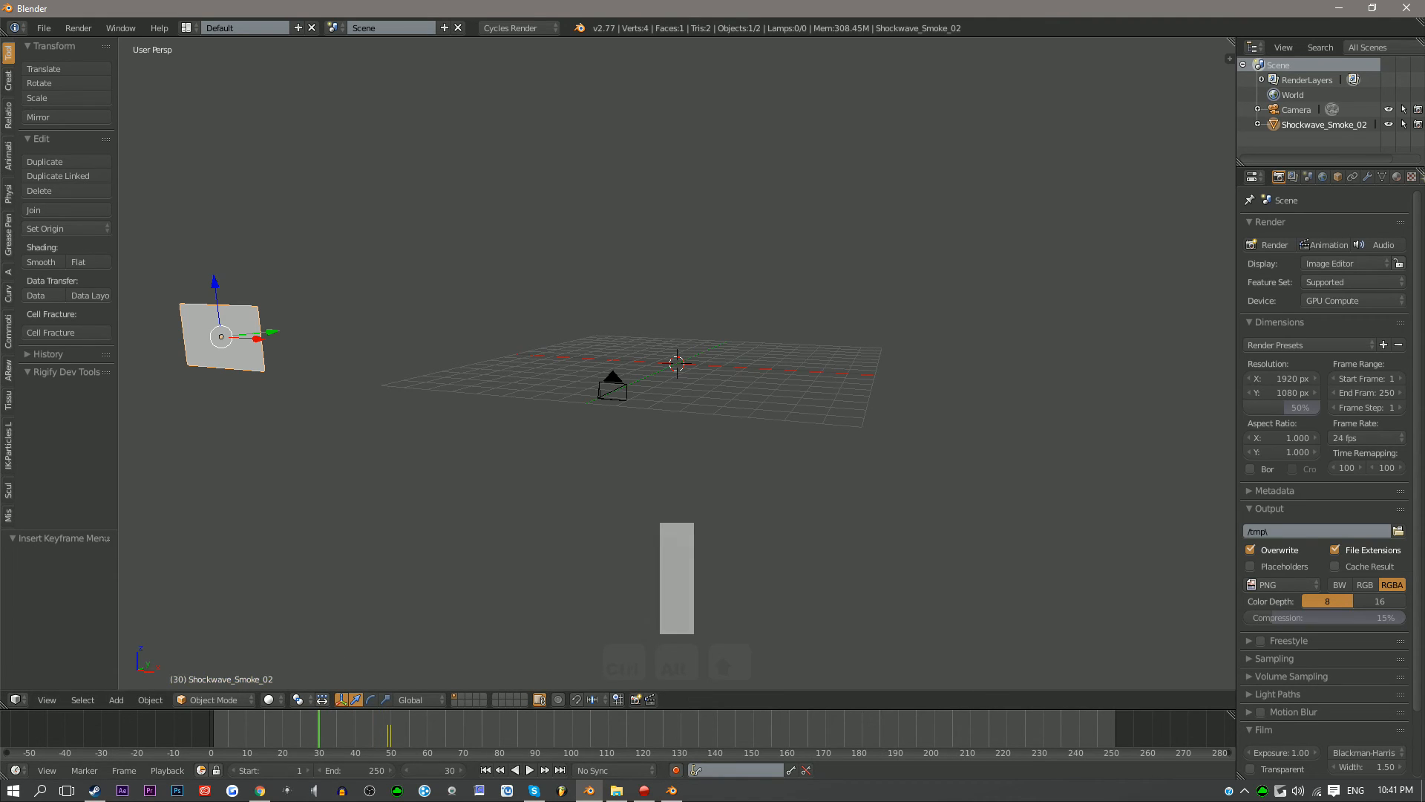
{"action": "left_click", "coordinate": [529, 771]}
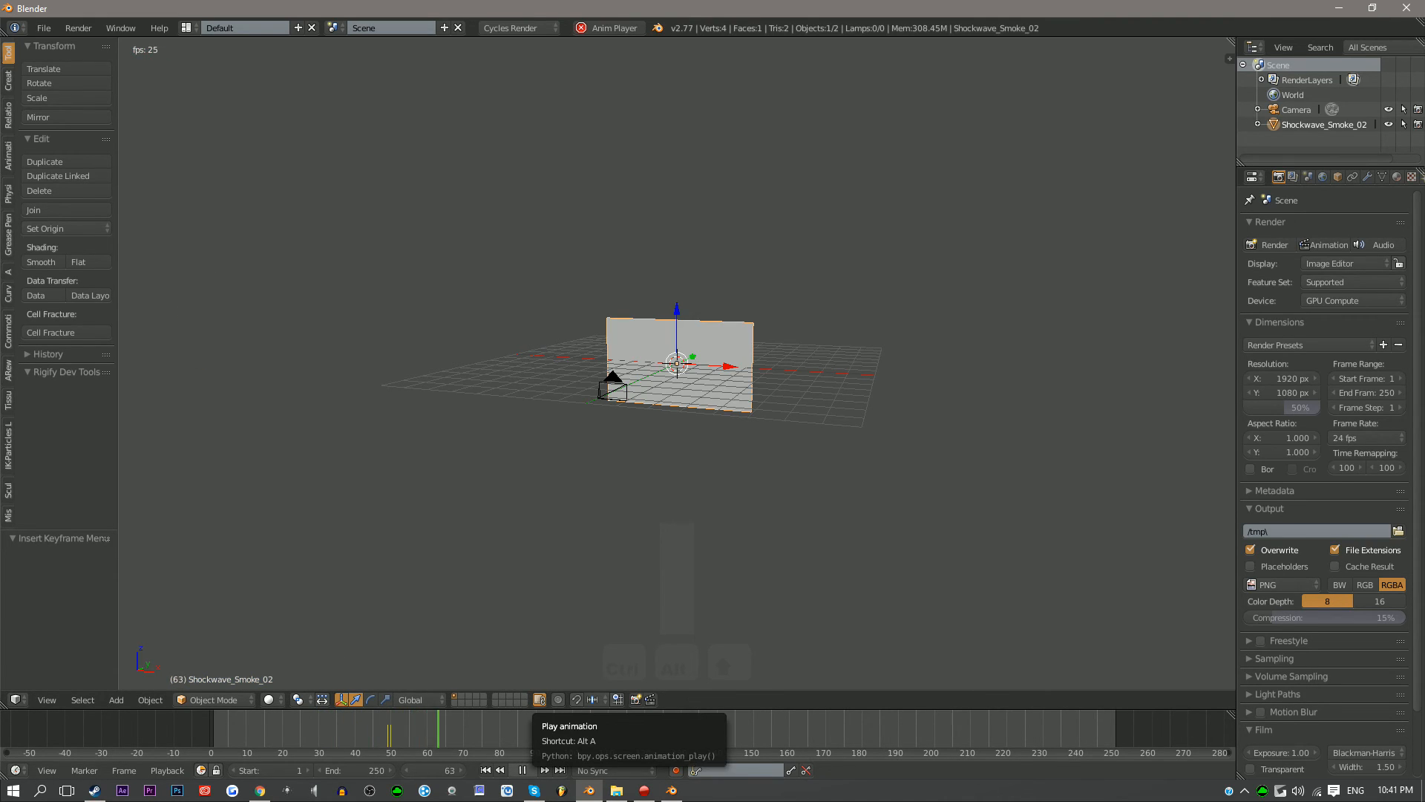
{"action": "left_click", "coordinate": [523, 770]}
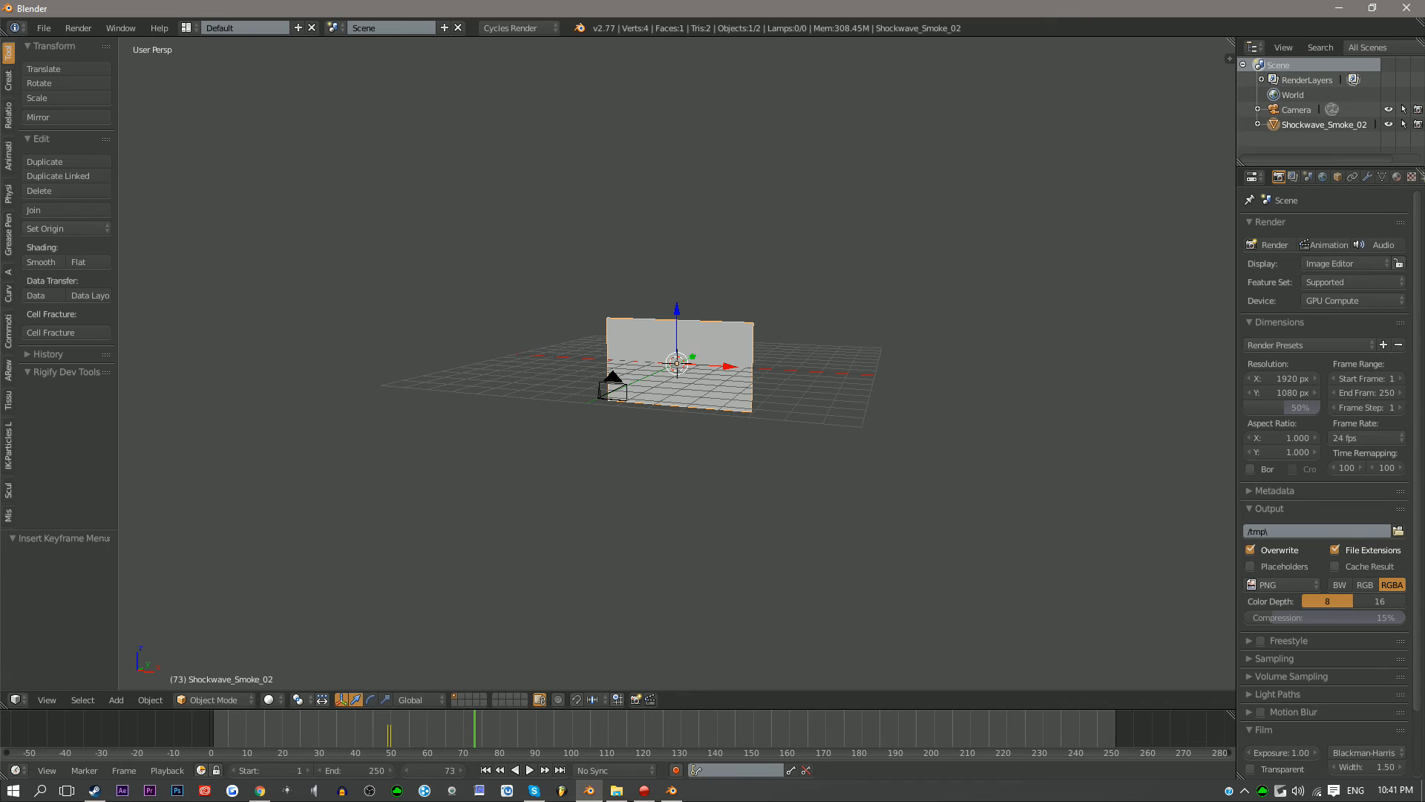